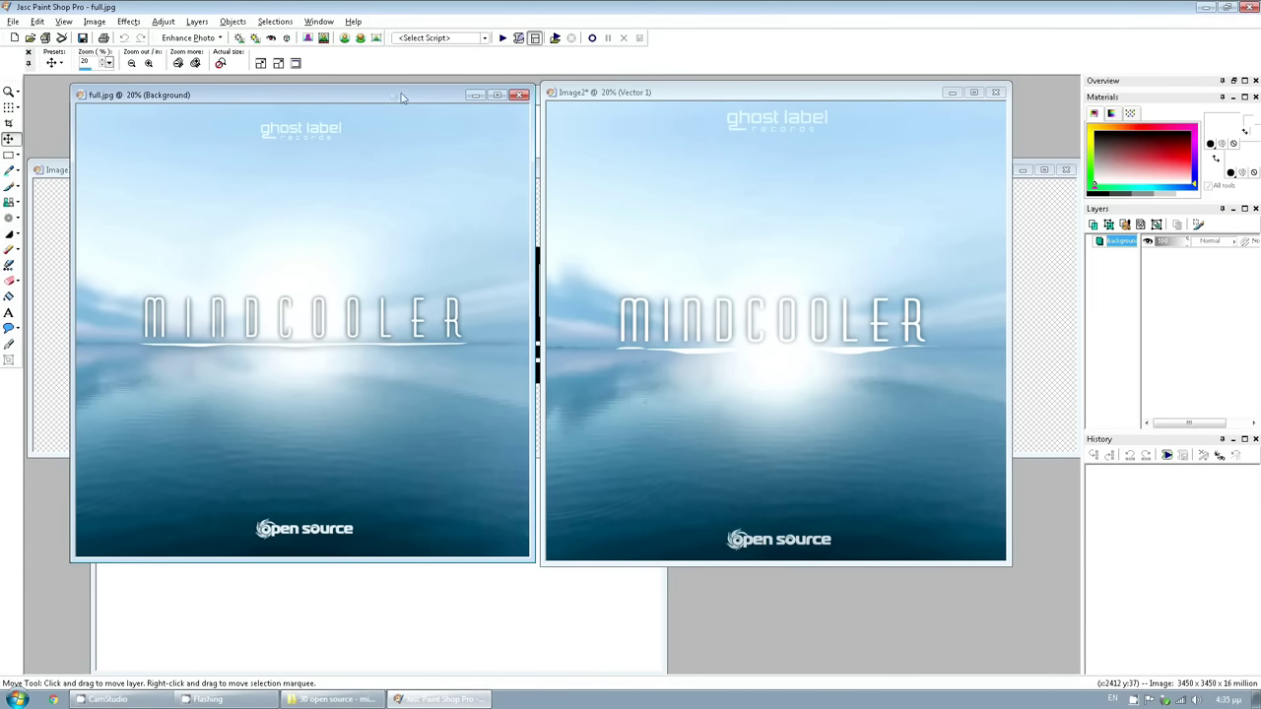
Close all the open images, including the cover artwork and label logo documents, discarding their unsaved changes
left_click(521, 96)
left_click(996, 93)
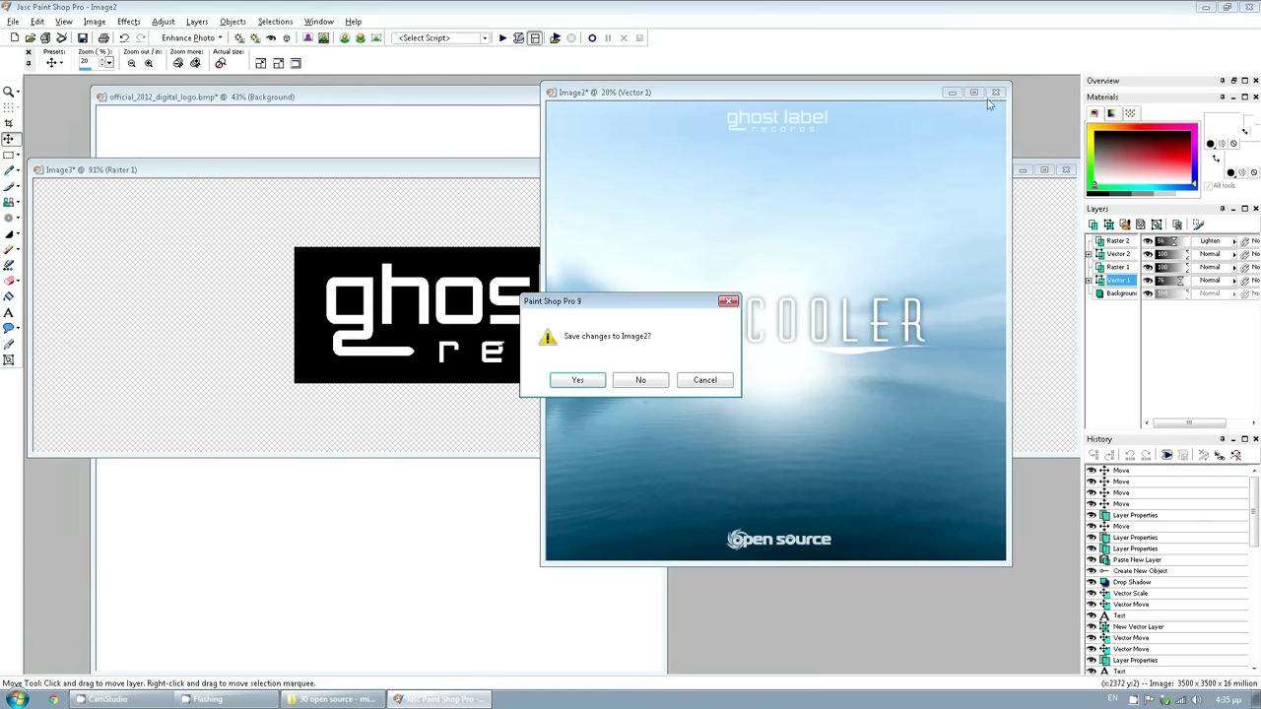
left_click(648, 382)
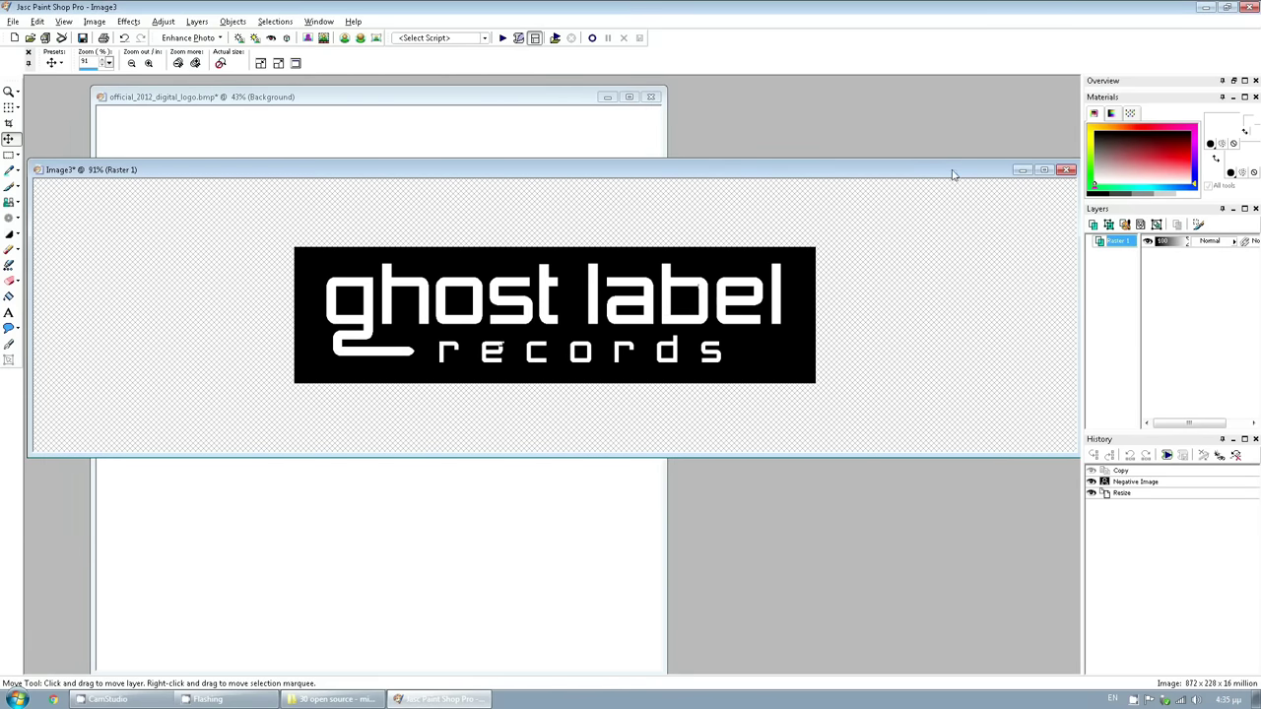
scroll(953, 174, "down", 1)
left_click(366, 170)
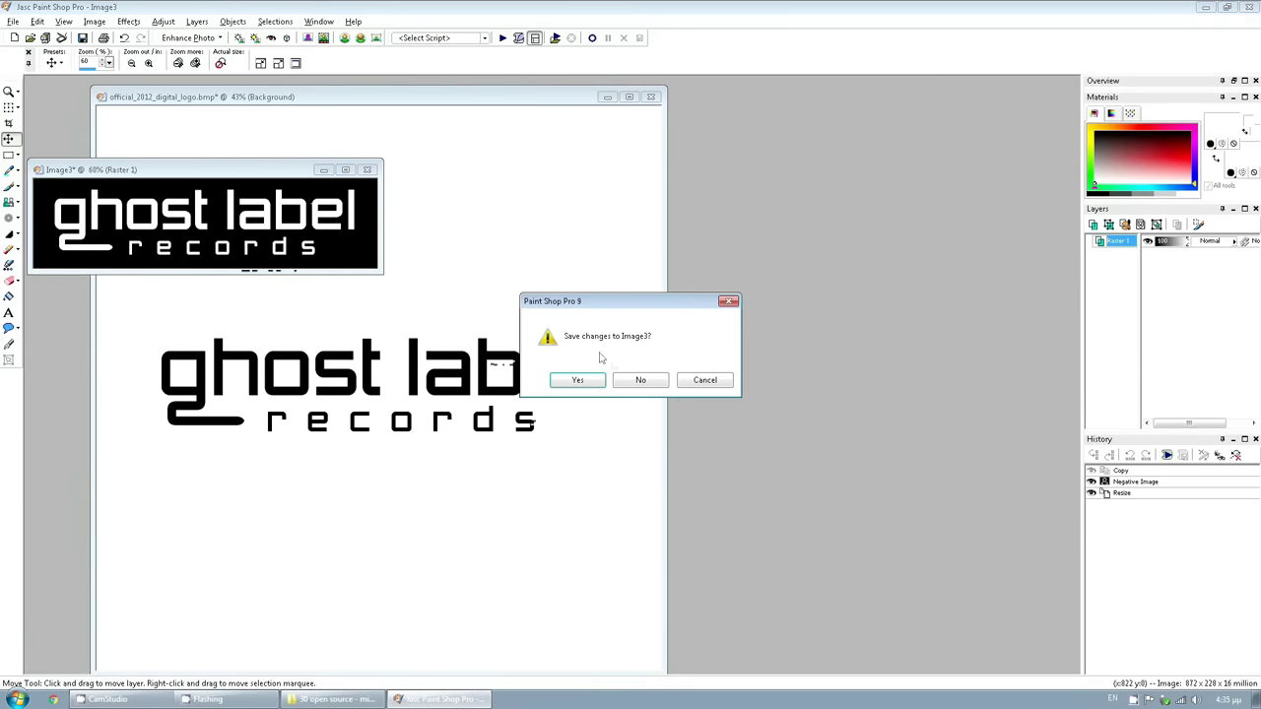
left_click(640, 381)
left_click(650, 97)
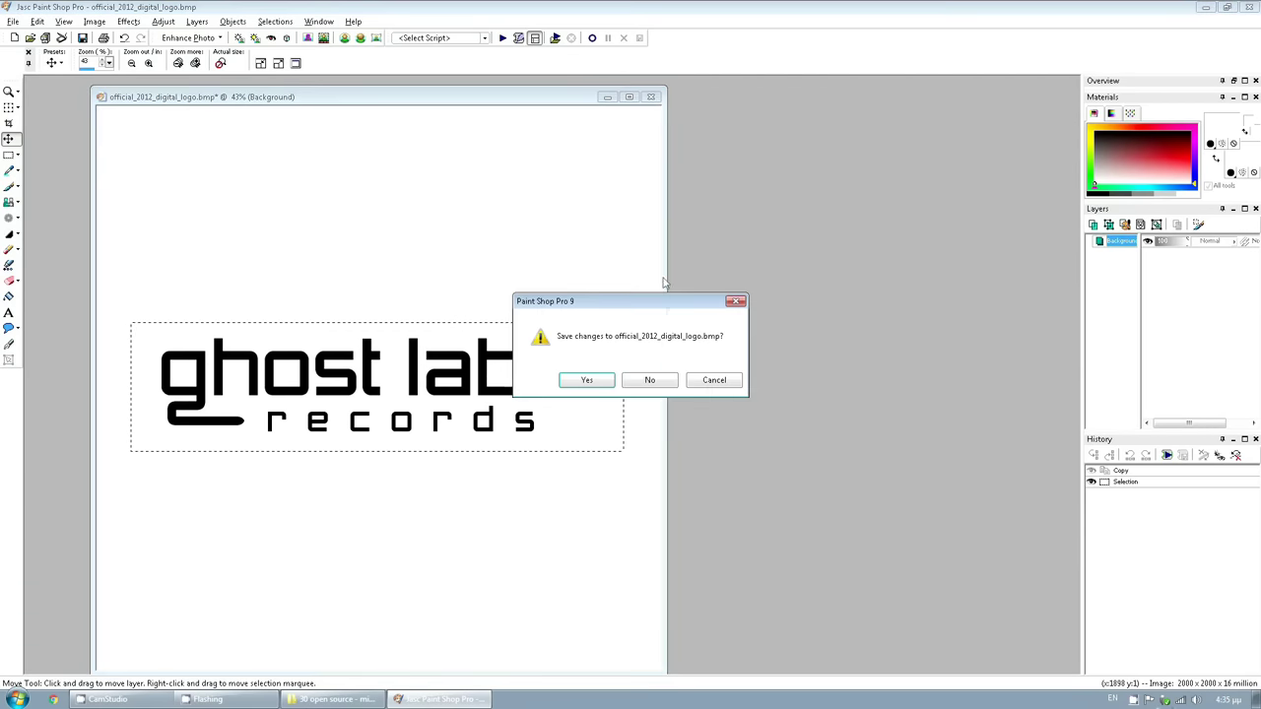
left_click(650, 380)
Create a new blank image of 1920 x 1080 pixels with a white raster background
key("ctrl+n")
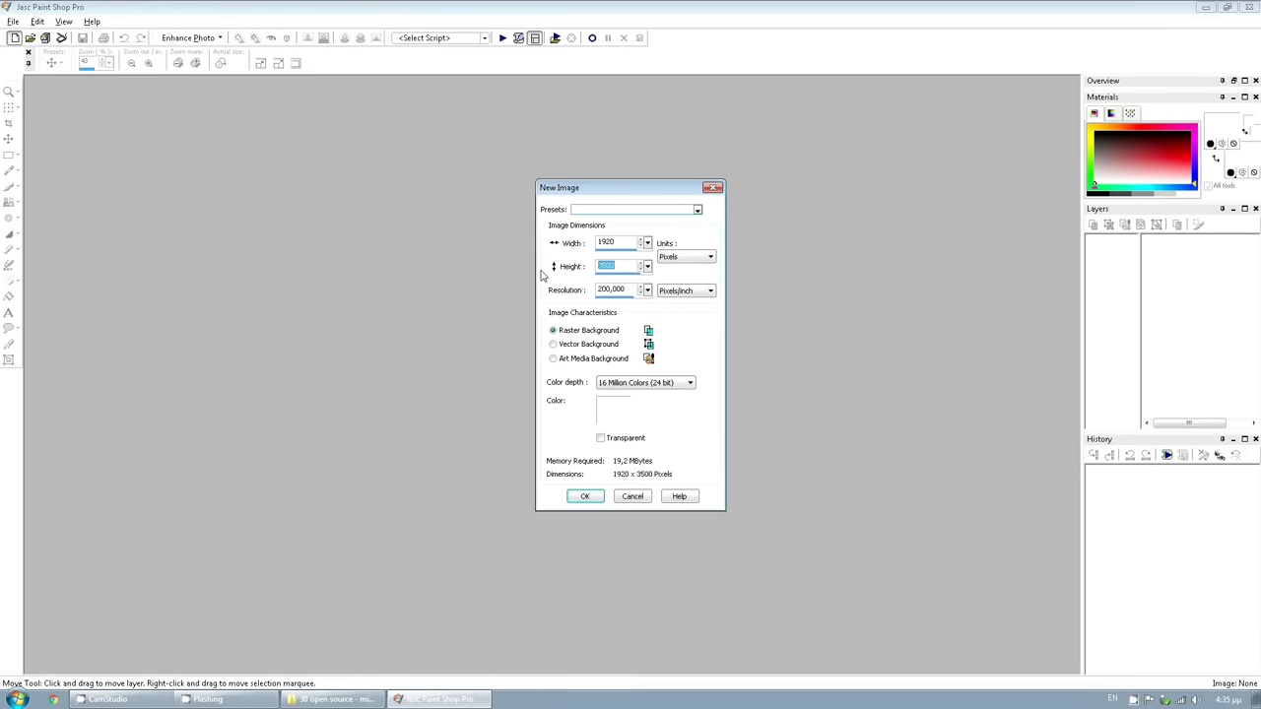
key("Return")
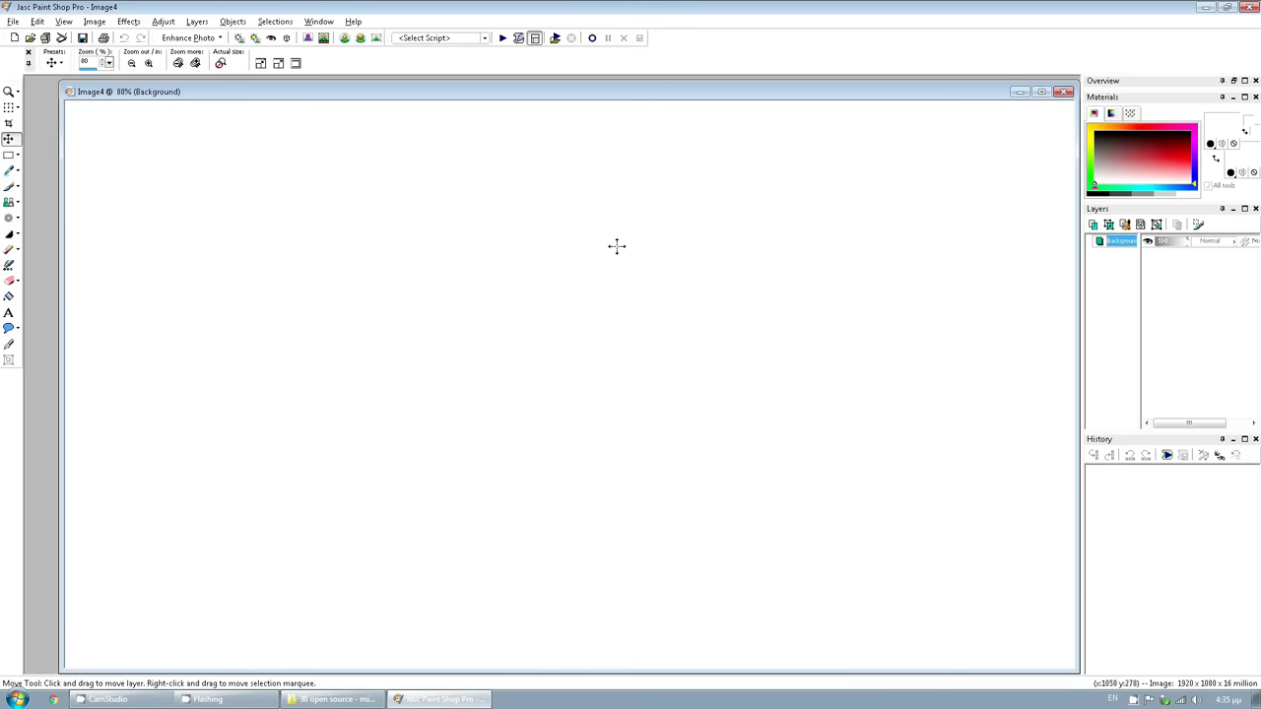
scroll(616, 247, "down", 2)
Switch to the file explorer and bring shutterstock_118169548.jpg from the makingz folder into Paint Shop Pro
left_click(330, 700)
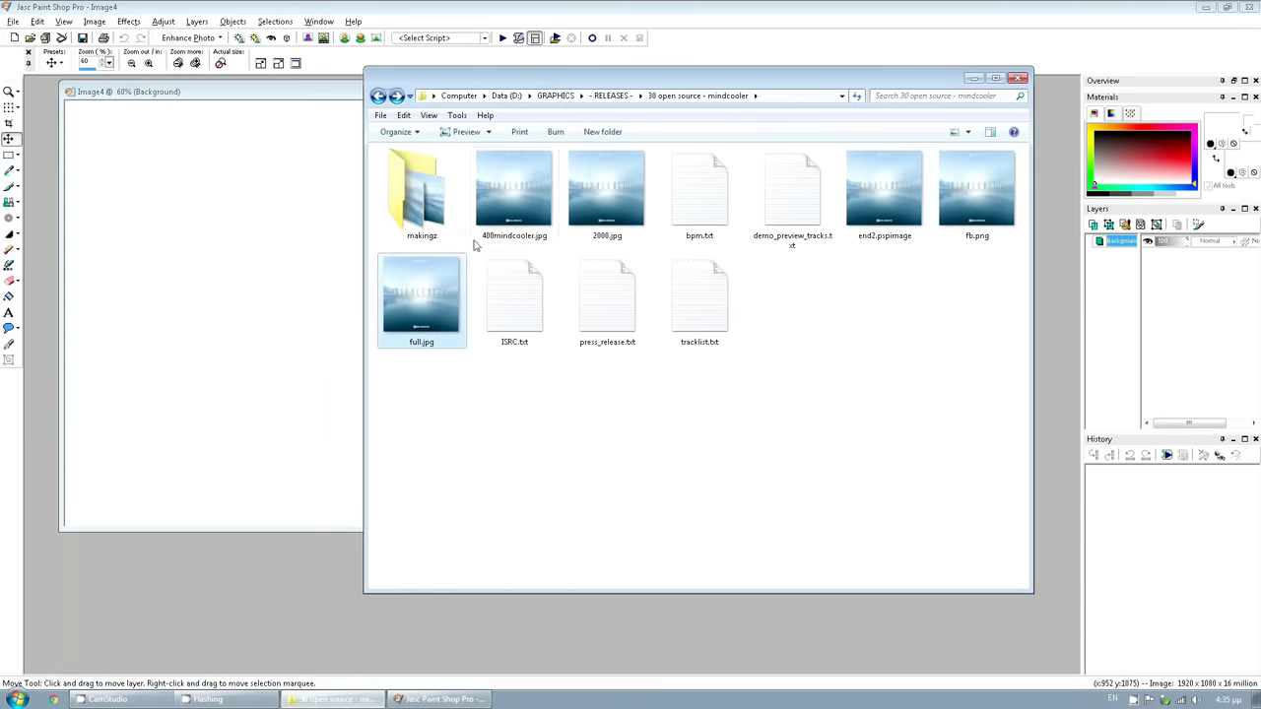
double_click(422, 192)
scroll(555, 450, "down", 3)
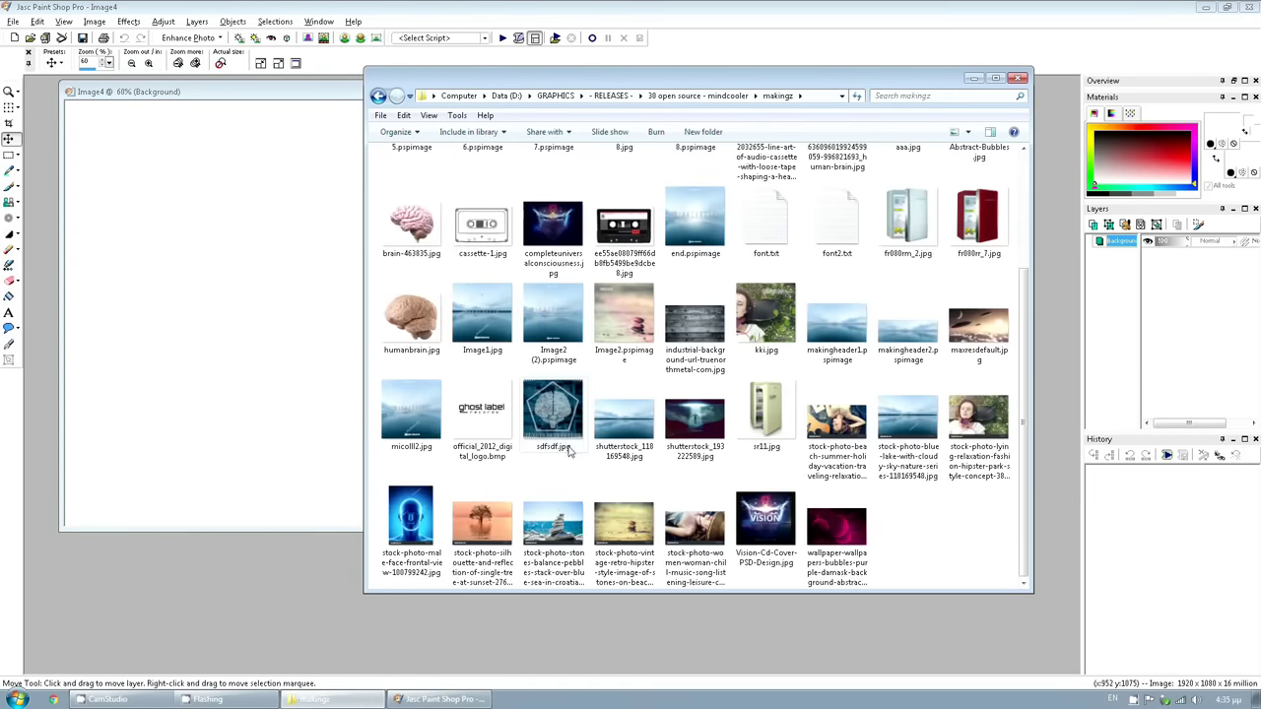
left_click_drag(633, 428, 241, 437)
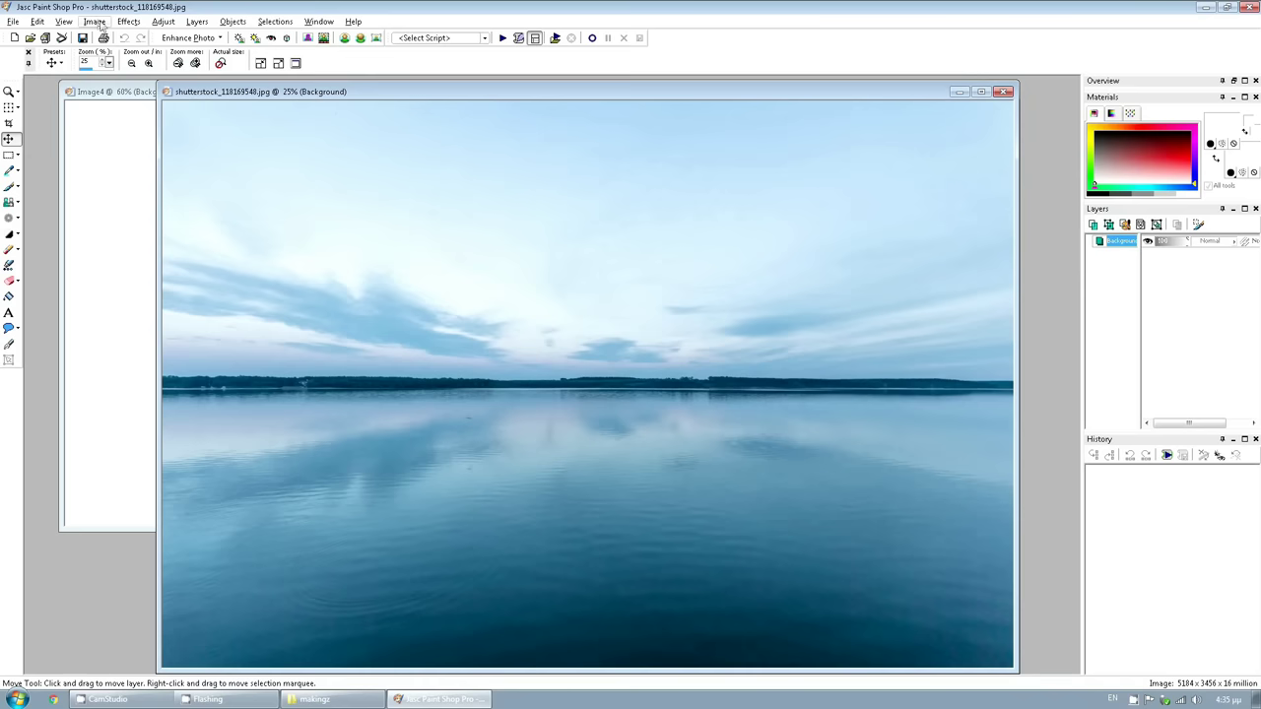
Resize the lake photo to 50 percent with the aspect ratio locked
left_click(94, 21)
left_click(140, 139)
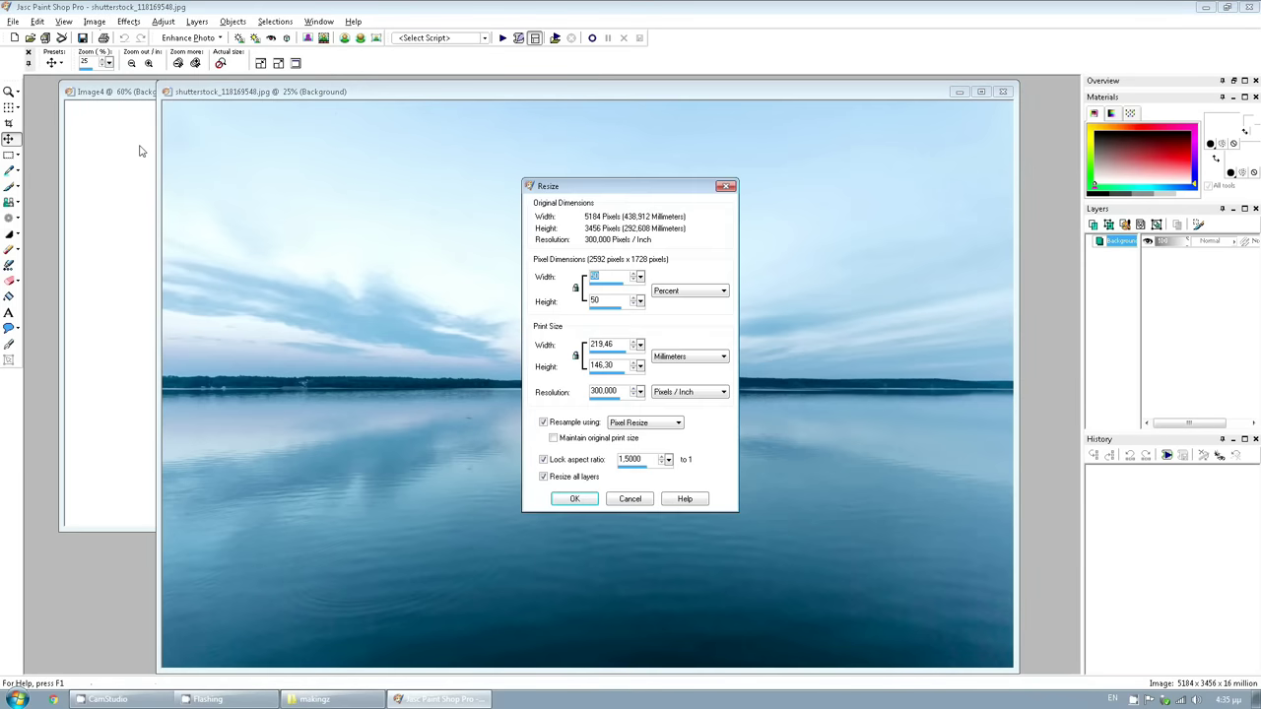
key("Return")
Copy the resized lake photo into the blank image as a new layer and shift it toward the canvas's left side
key("ctrl+c")
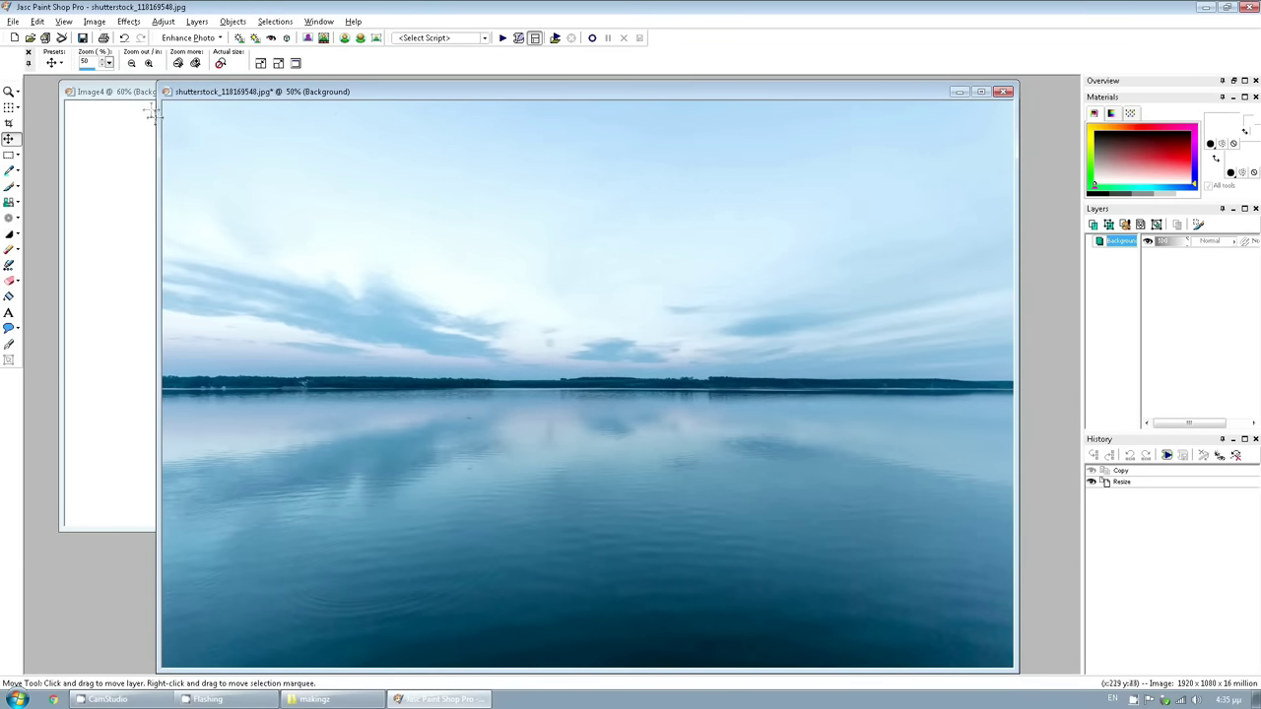
left_click(143, 92)
key("ctrl+l")
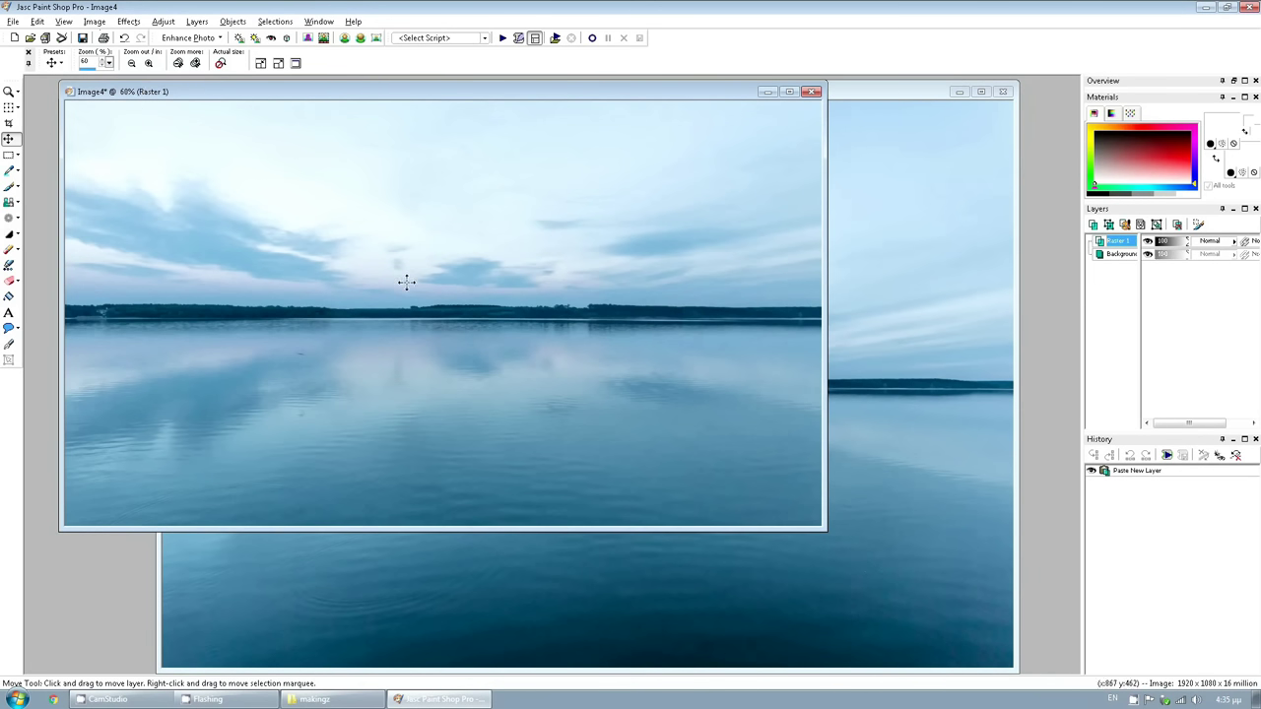
left_click_drag(406, 283, 321, 279)
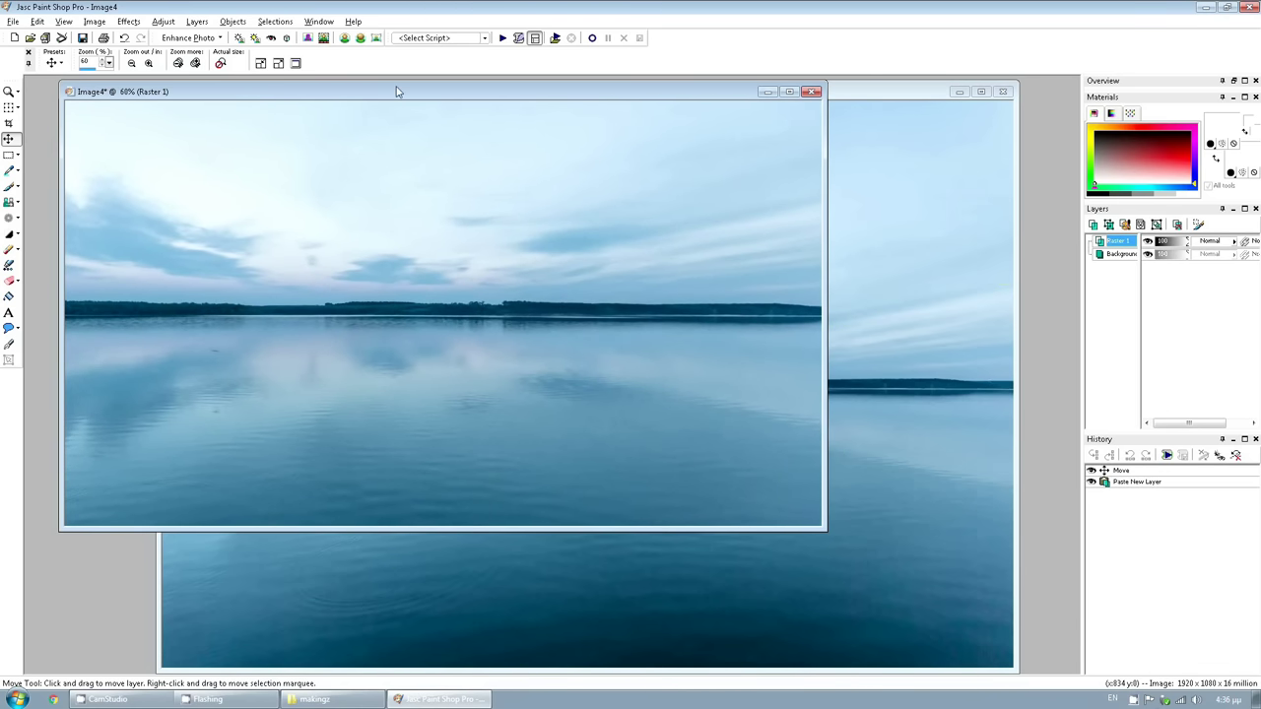
Maximize the composition's window and flatten all its layers into a single background
double_click(235, 92)
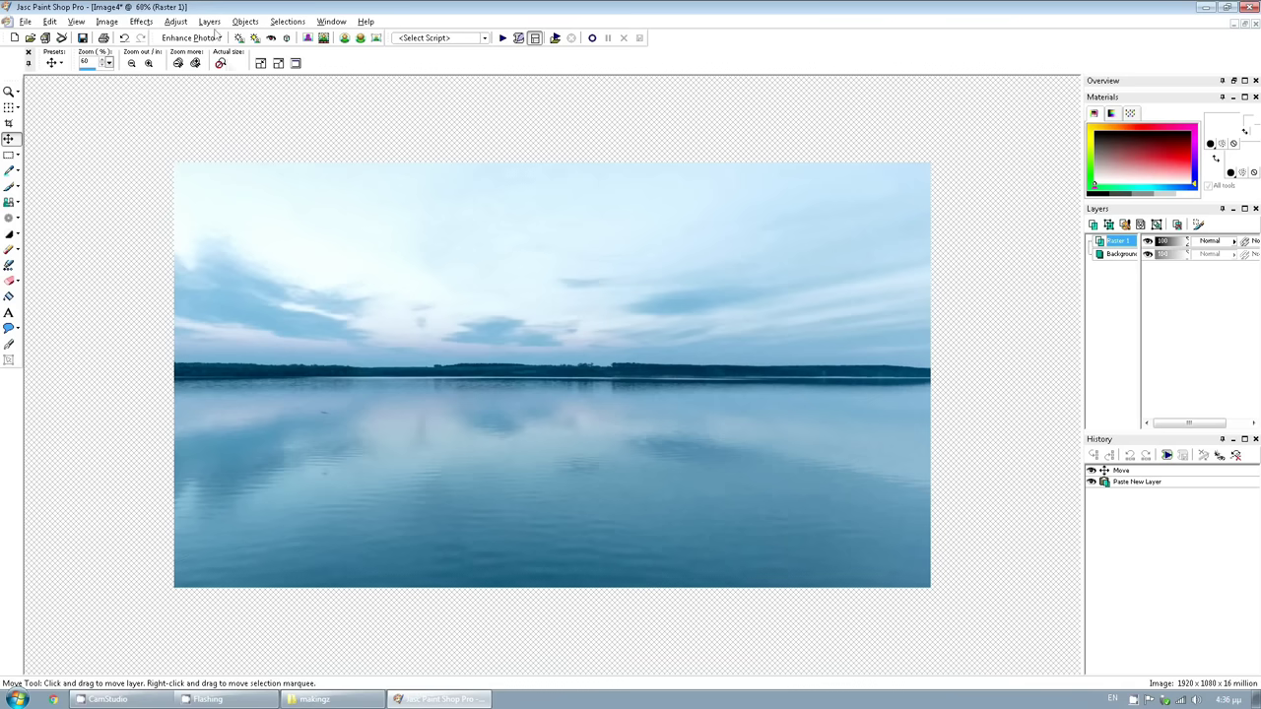
left_click(212, 22)
mouse_move(325, 267)
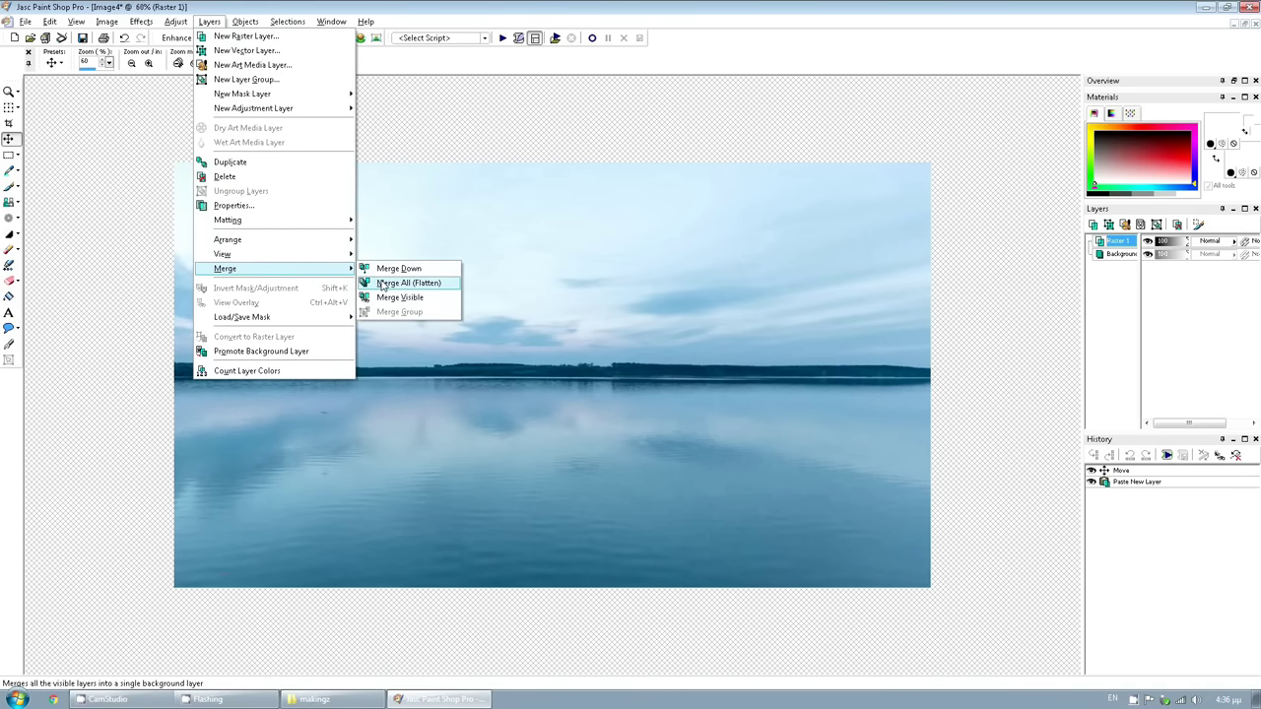
left_click(394, 279)
Select the 1920 x 509 pixel sky area, move it down to cover the dark tree line, and deselect it
left_click(9, 155)
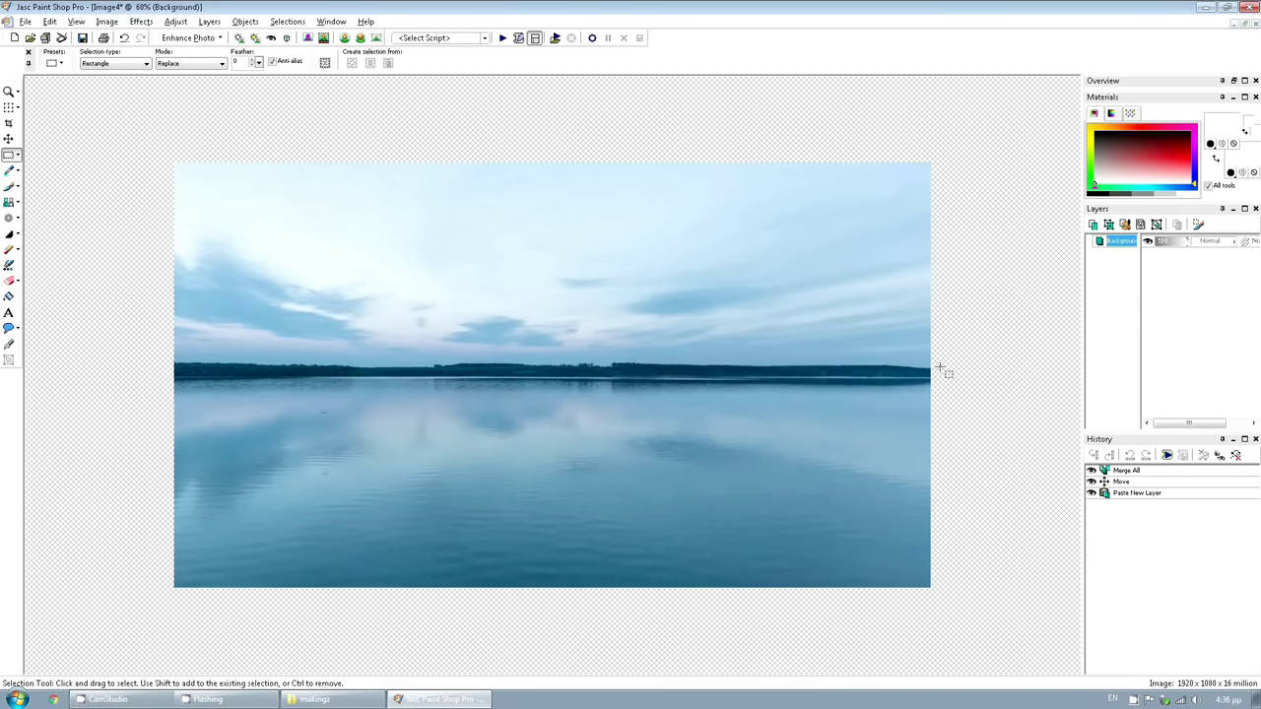
left_click_drag(943, 367, 108, 174)
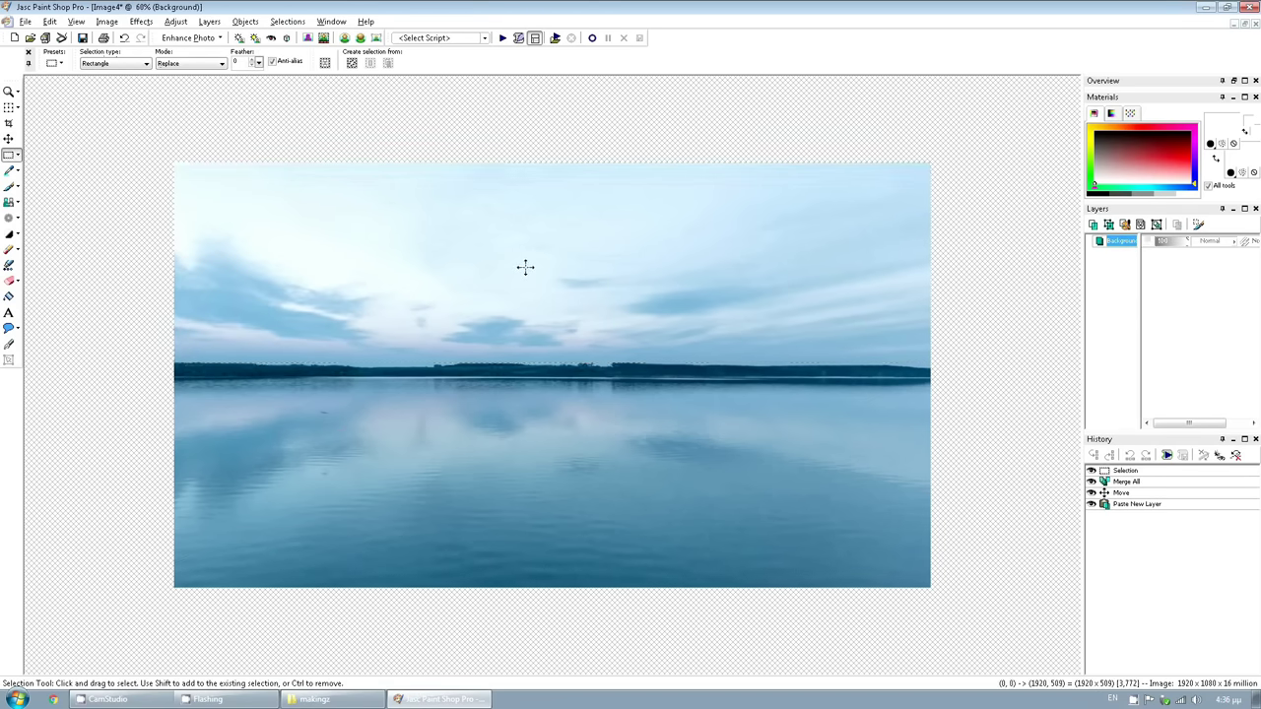
left_click_drag(525, 278, 525, 296)
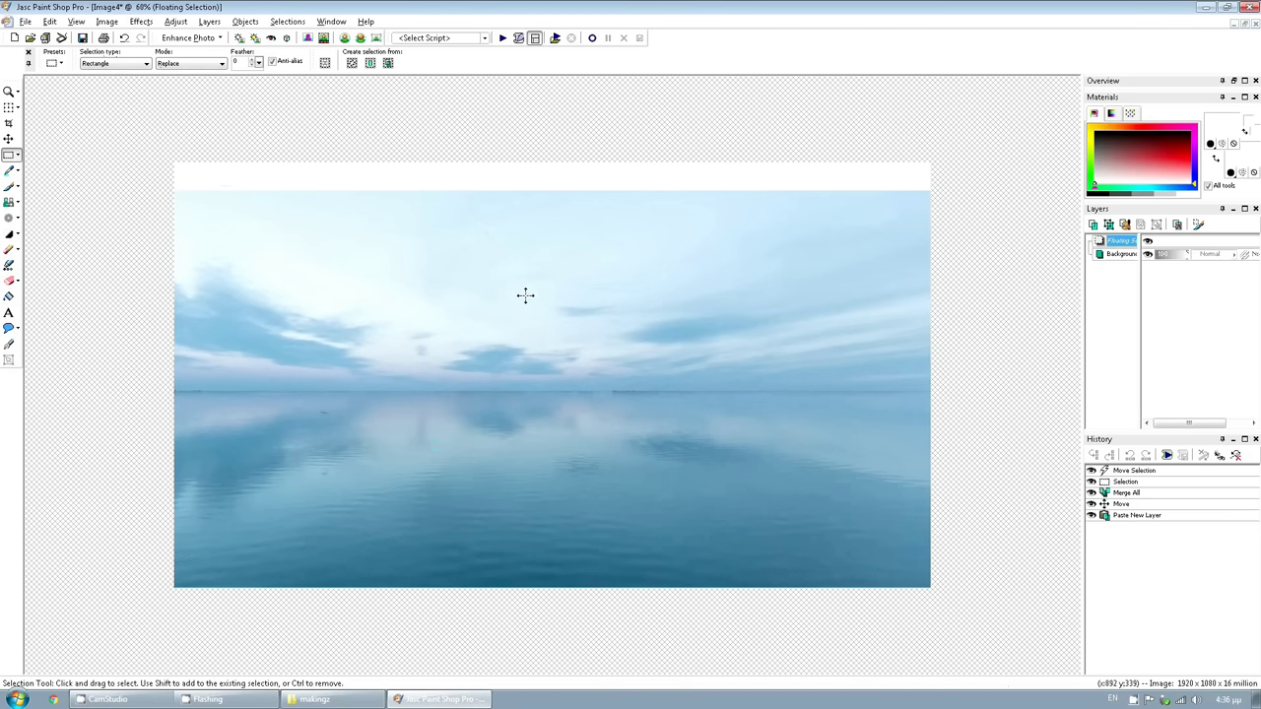
left_click(525, 296)
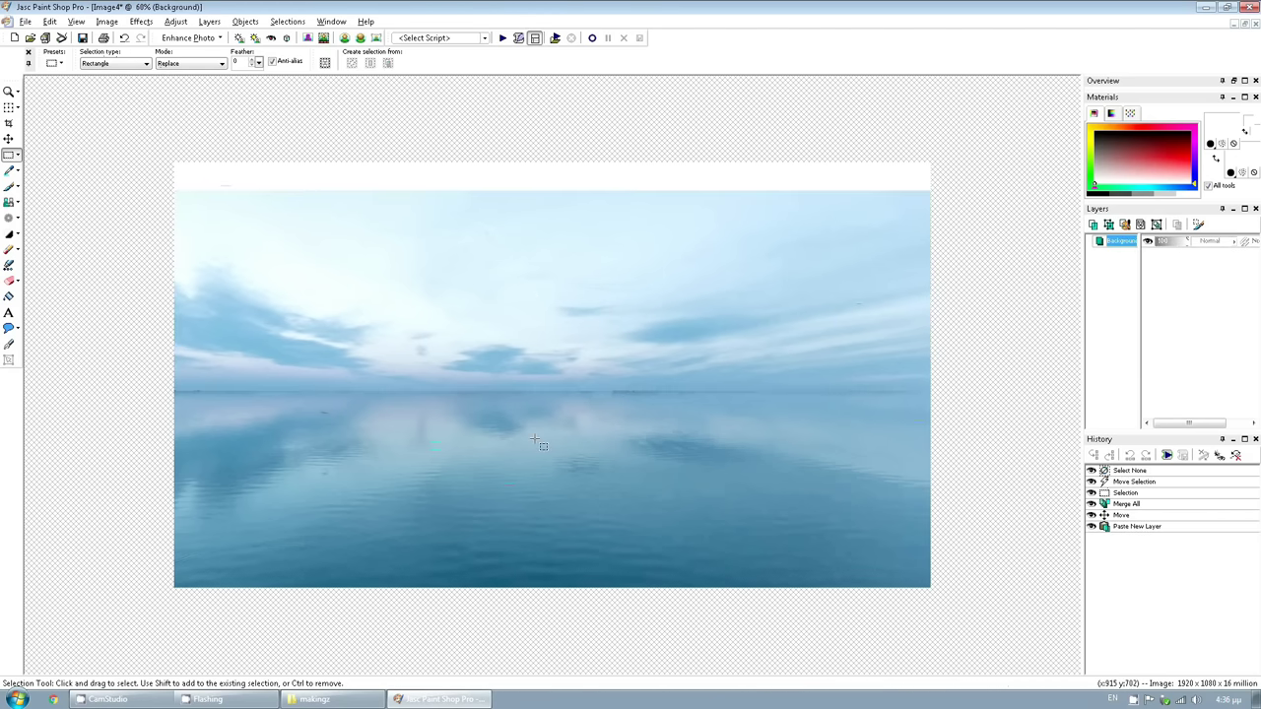
left_click(210, 21)
mouse_move(307, 272)
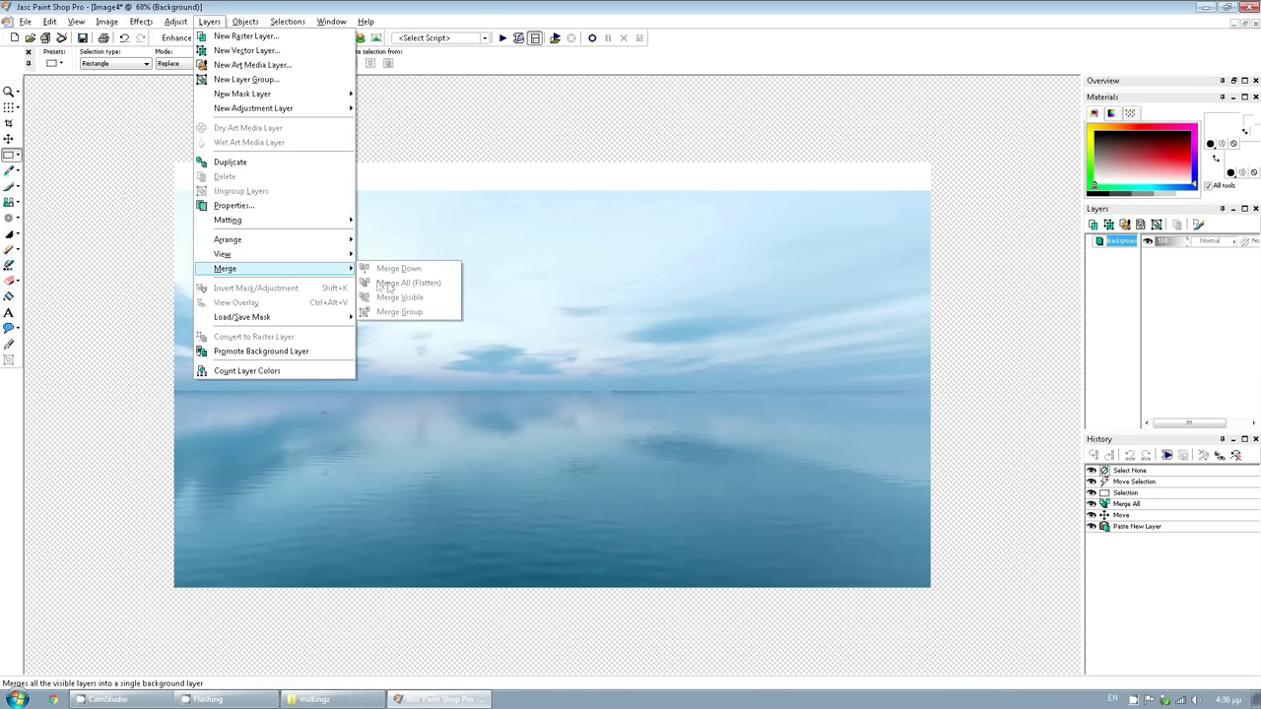
left_click(108, 274)
Copy a full-width strip from the upper sky just below the white gap and paste it as a new layer
left_click_drag(110, 275, 1019, 193)
key("ctrl+c")
key("ctrl+d")
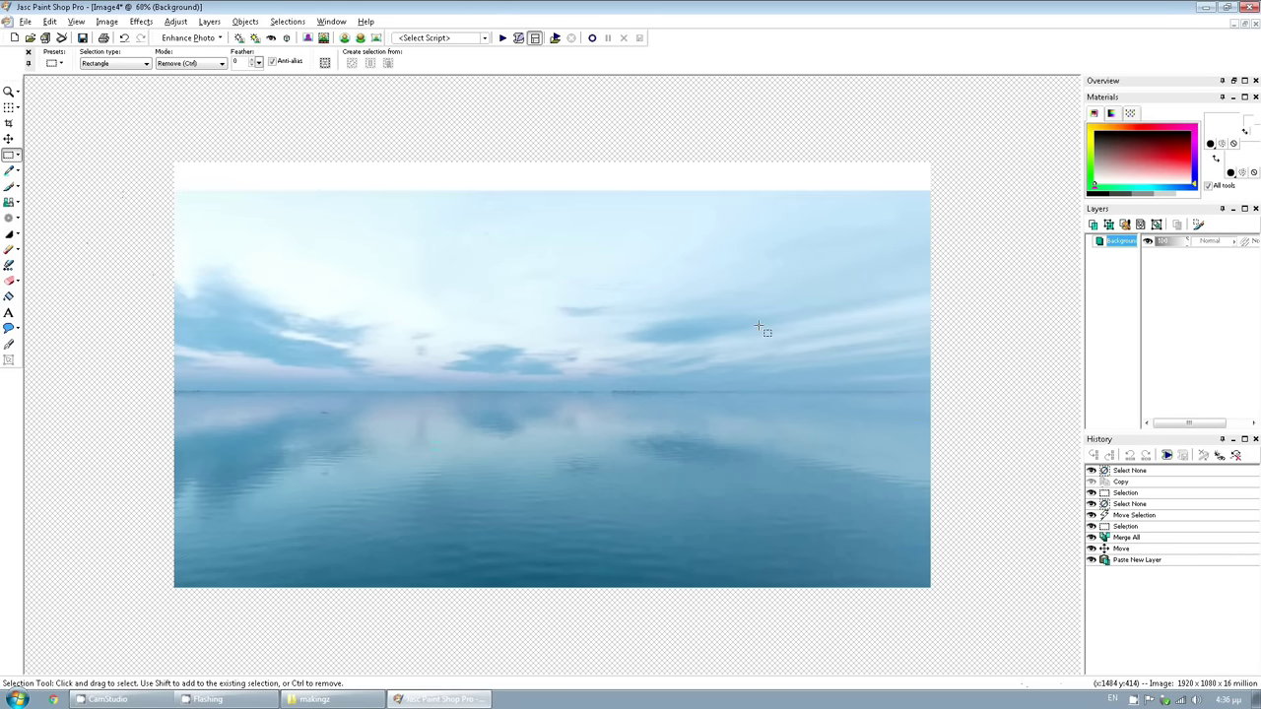
key("ctrl+l")
Flip the pasted sky strip vertically and move it up to fill the white gap above the sky
left_click(49, 20)
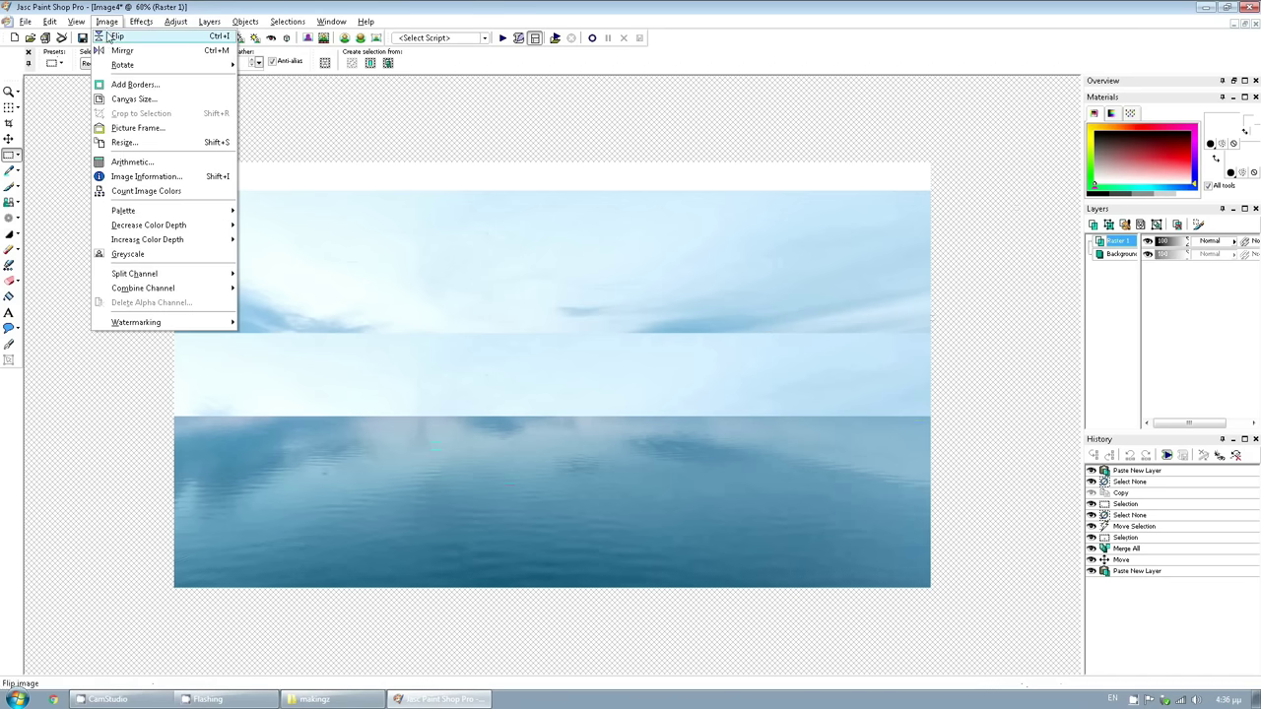
left_click(112, 38)
key("m")
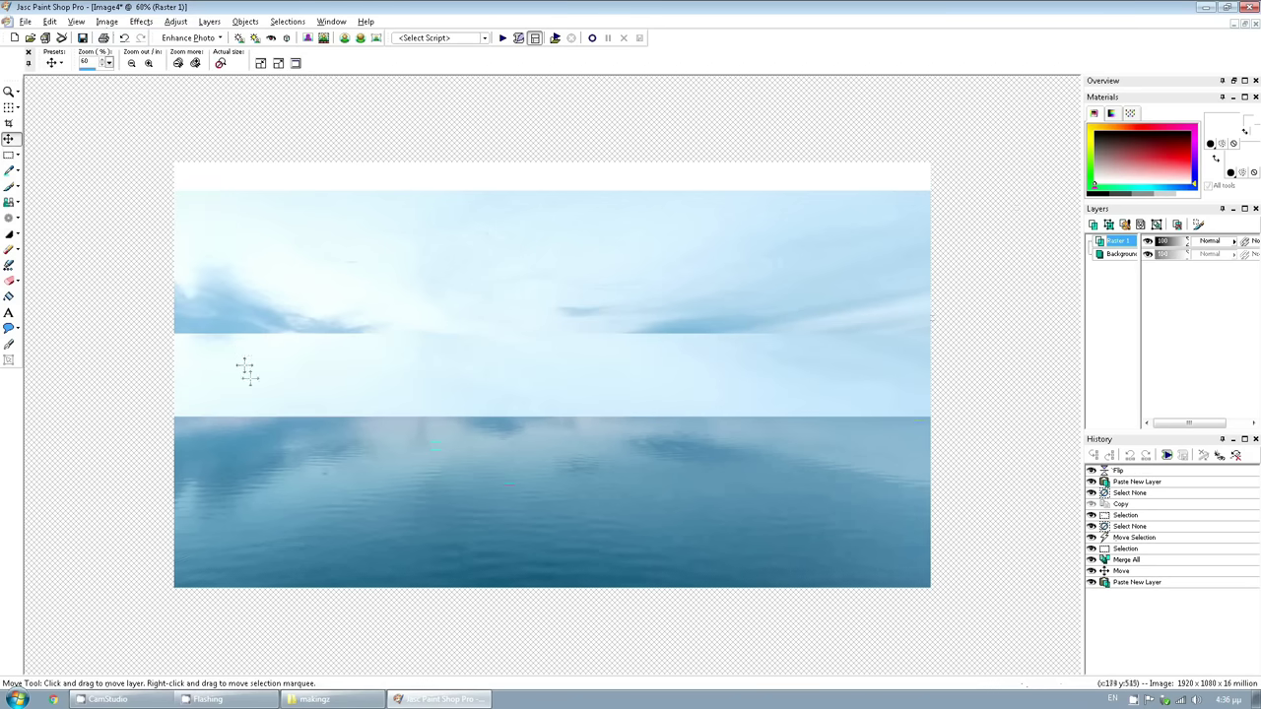
left_click_drag(245, 365, 243, 182)
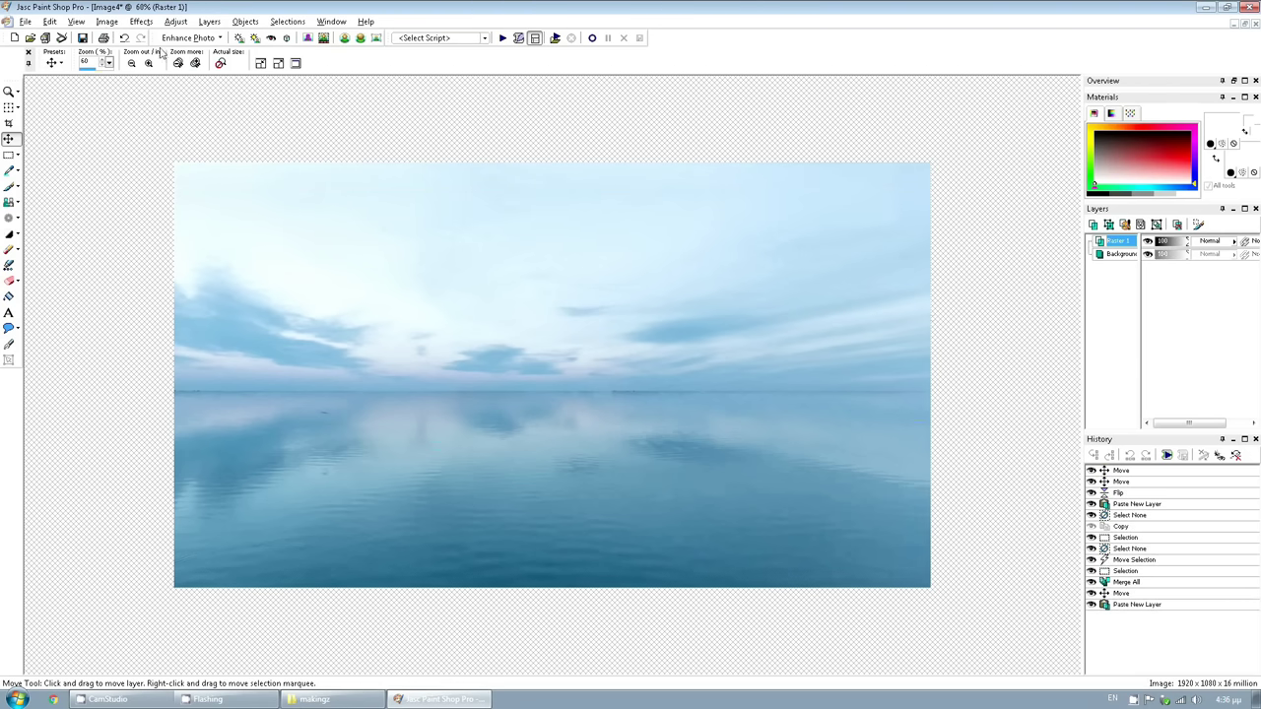
Flatten the flipped sky strip and the background into one layer
left_click(209, 20)
mouse_move(280, 268)
left_click(366, 272)
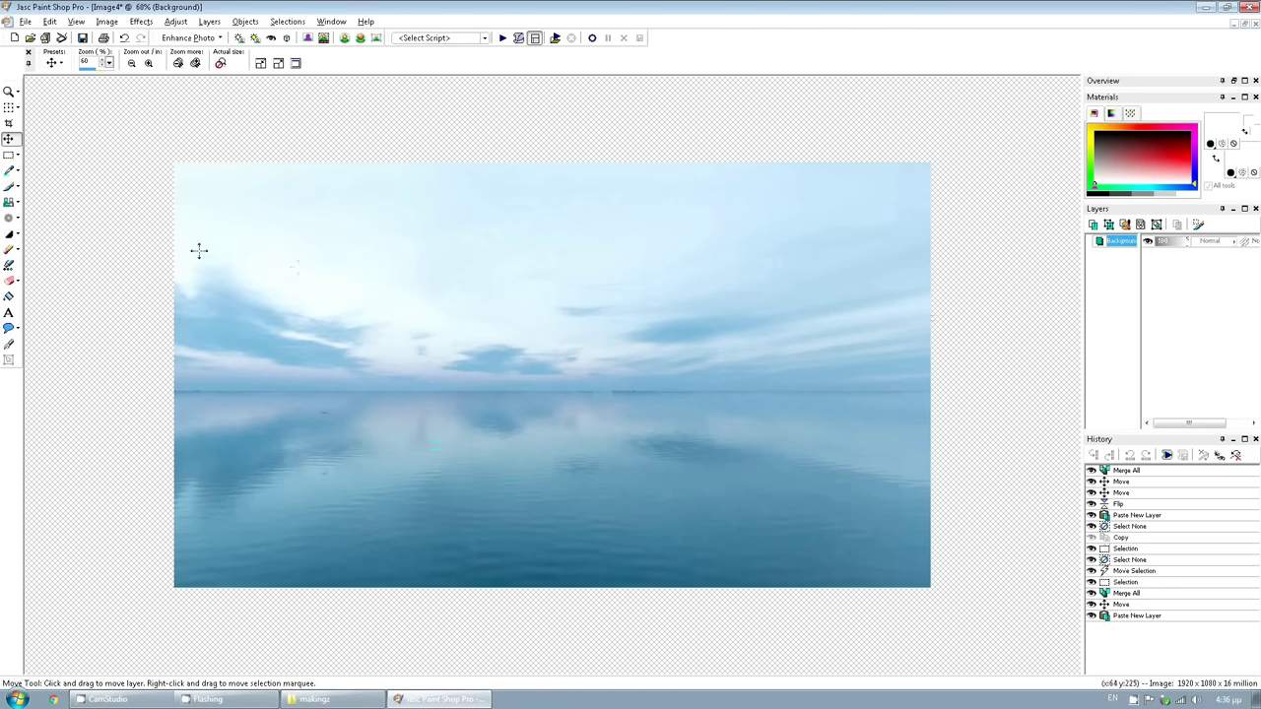
Select a thin full-width strip along the horizon and apply a Gaussian Blur with the last used settings
left_click(8, 155)
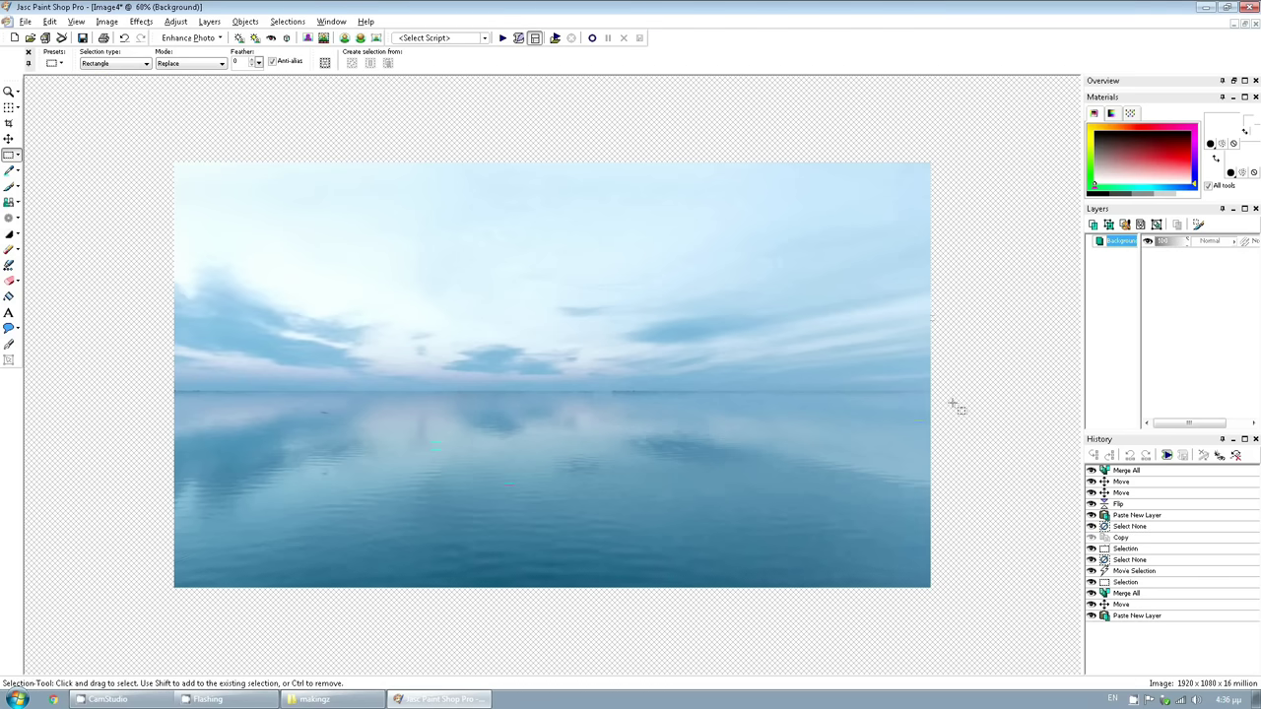
left_click_drag(949, 398, 104, 389)
left_click(209, 20)
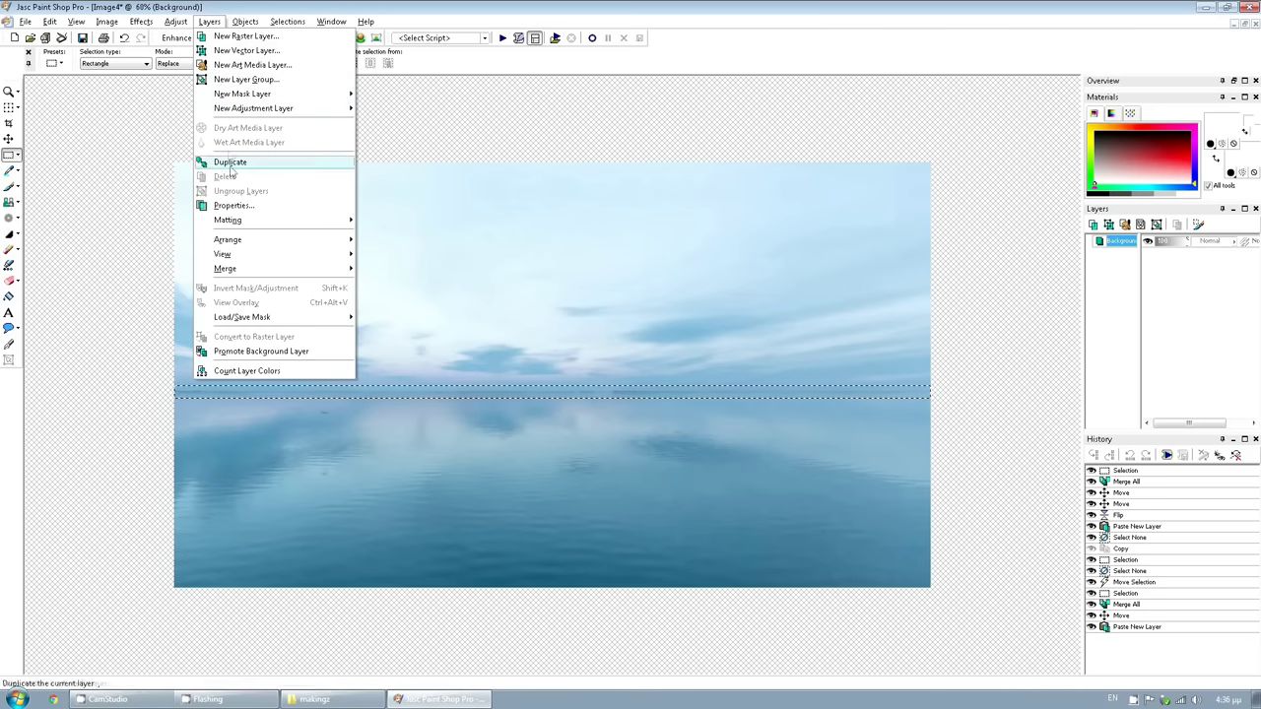
mouse_move(177, 22)
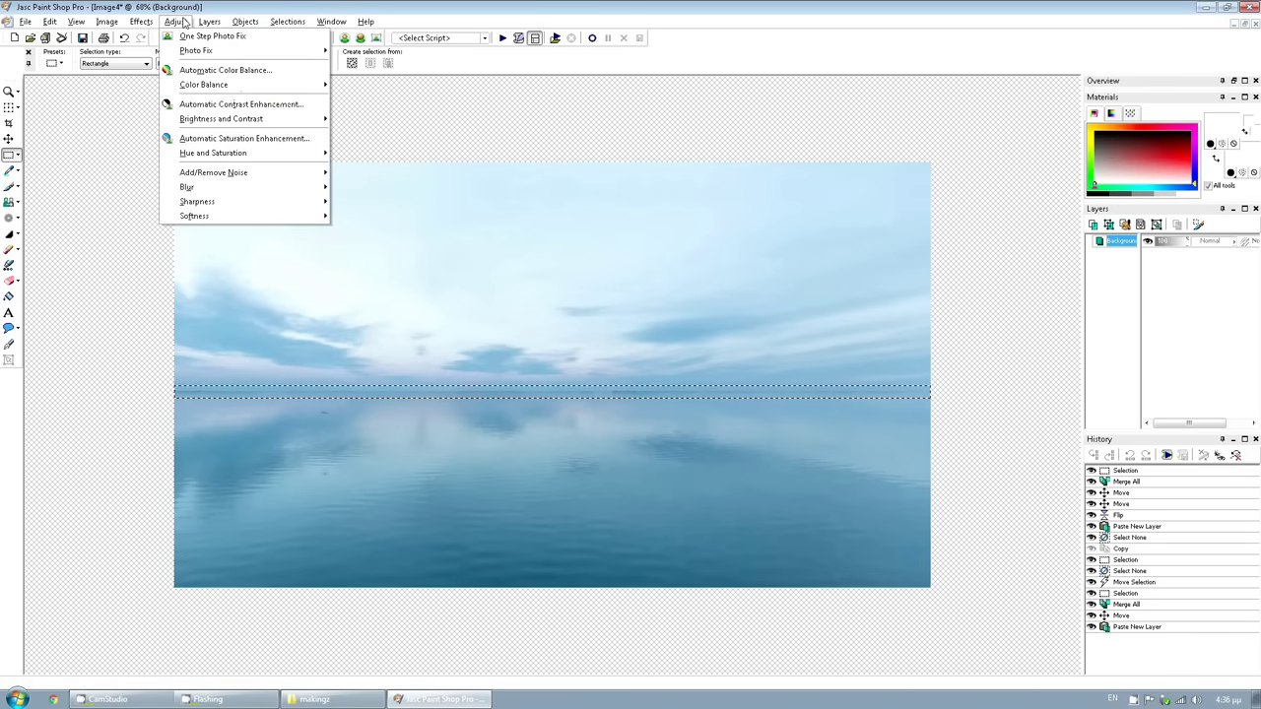
mouse_move(244, 191)
left_click(379, 230)
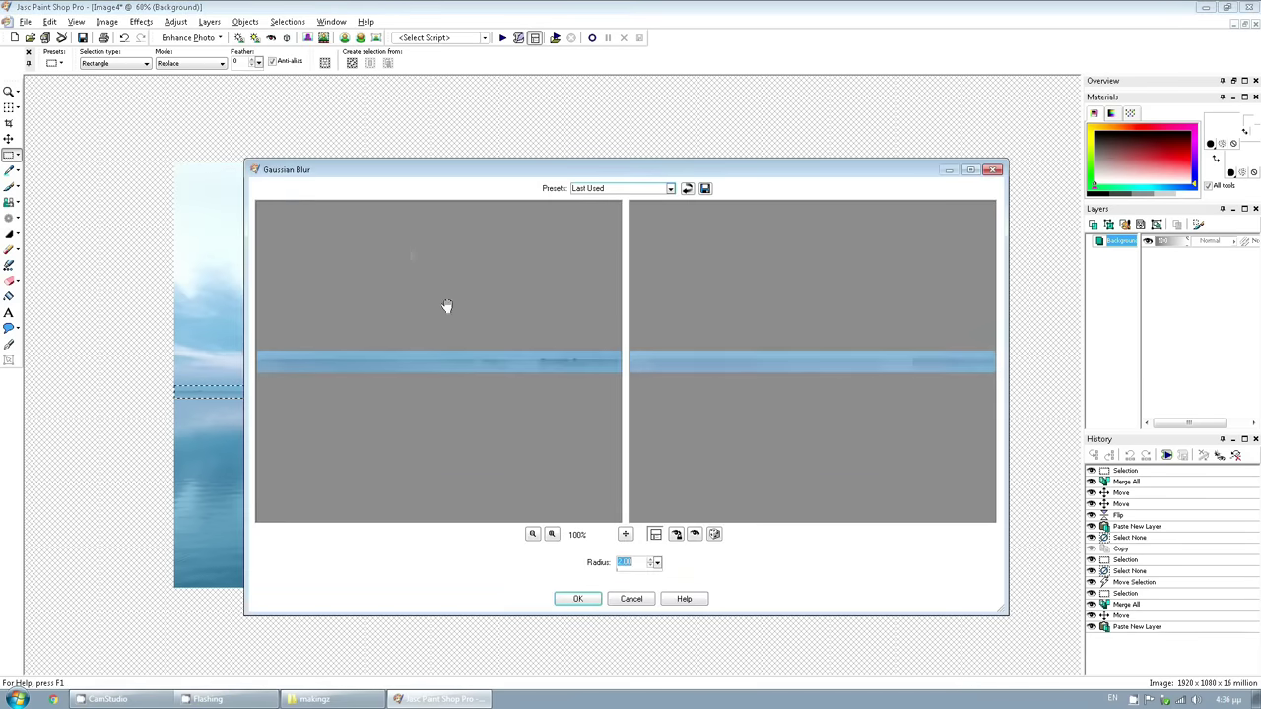
left_click(578, 599)
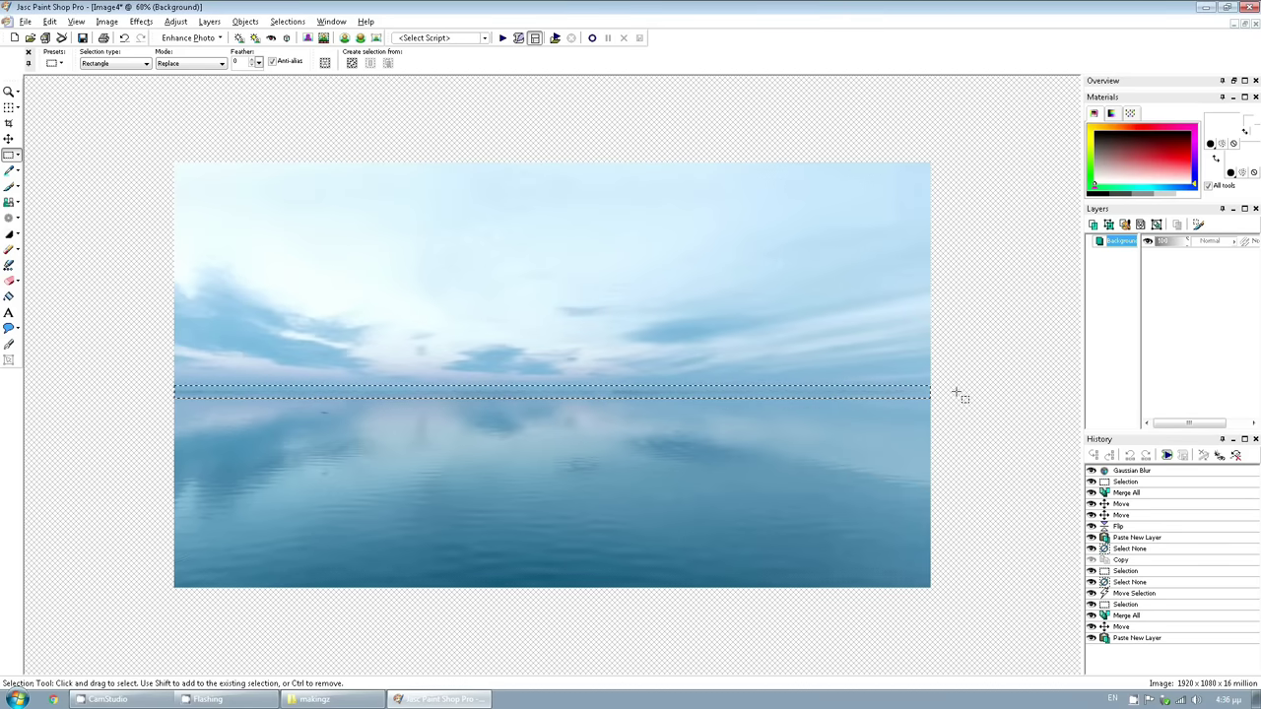
Select the whole sky above the horizon and apply a Gaussian Blur with a radius of 19
left_click_drag(958, 394, 163, 138)
left_click(176, 20)
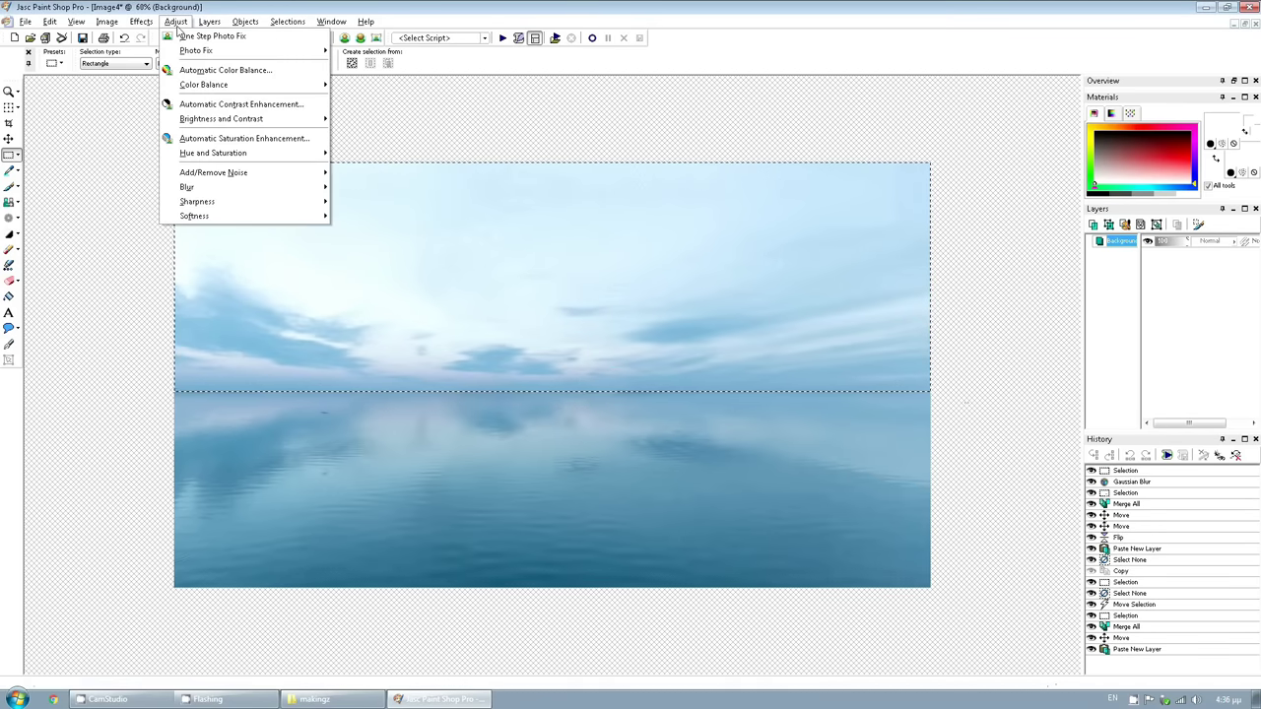
mouse_move(246, 187)
left_click(379, 230)
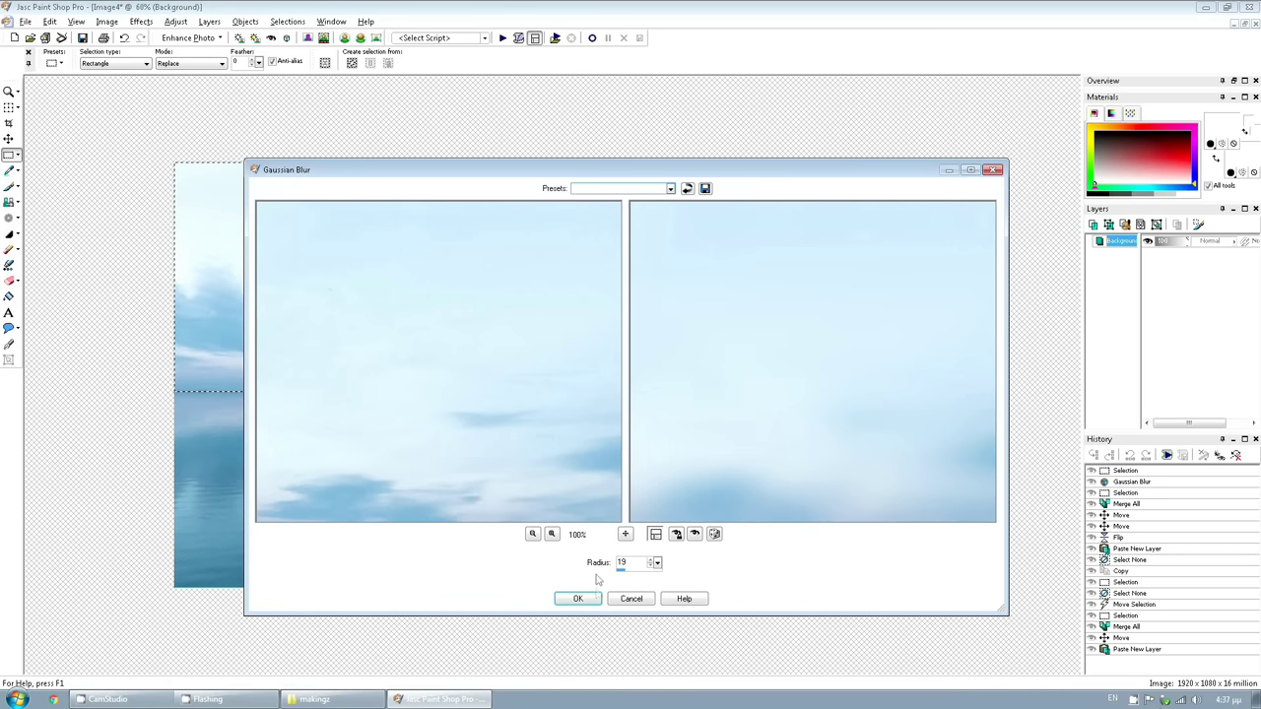
left_click(578, 599)
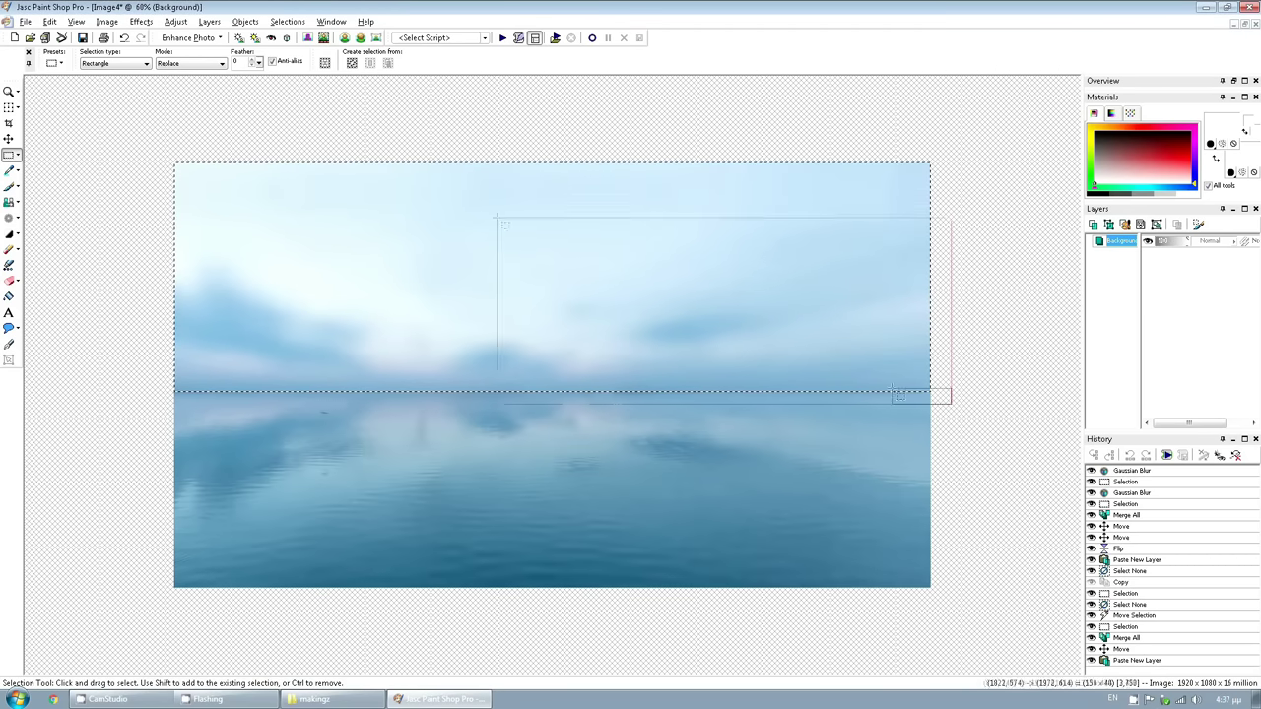
Select the sky down to just below the horizon and apply a Gaussian Blur with a radius of 2
left_click_drag(952, 406, 952, 403)
left_click(209, 21)
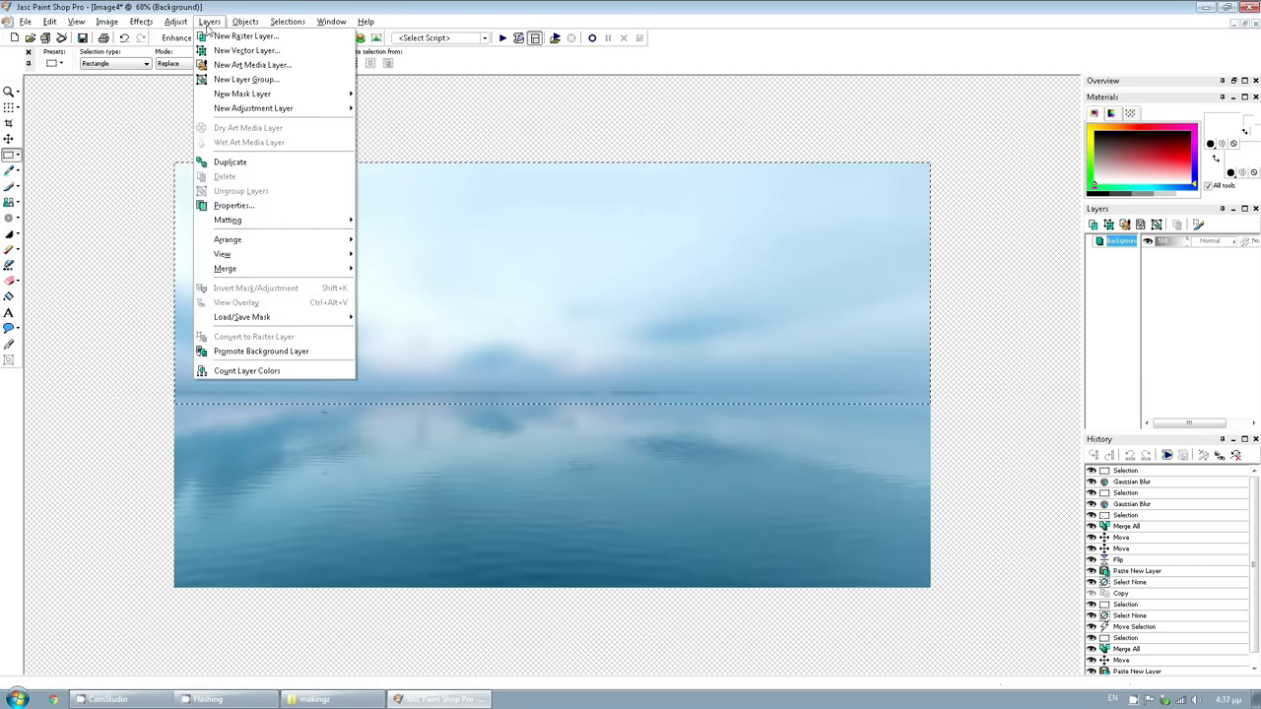
mouse_move(175, 22)
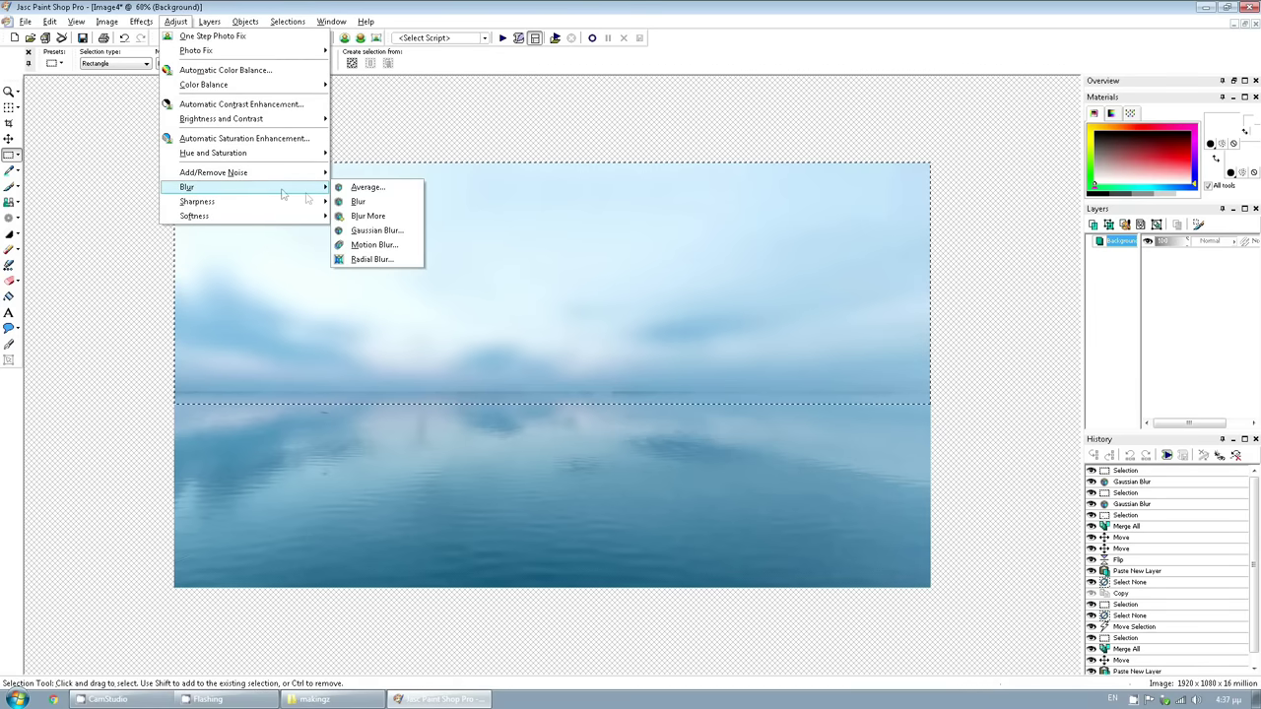
left_click(381, 230)
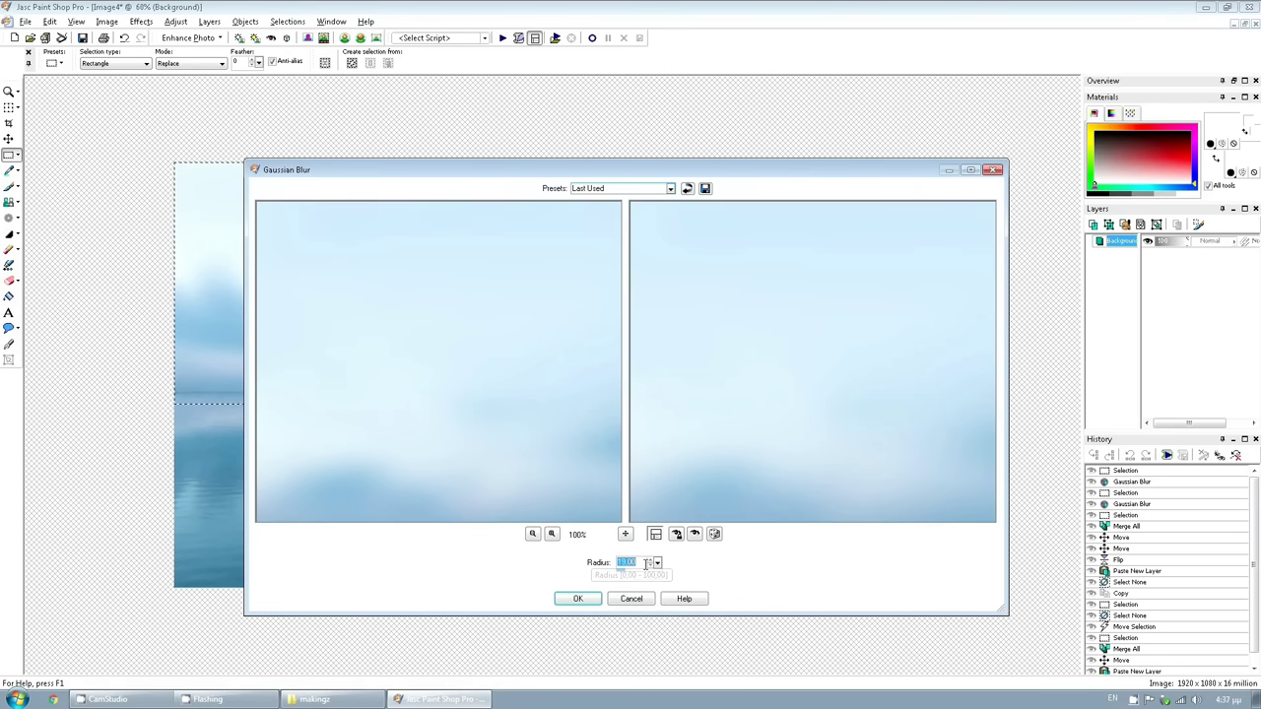
type("2")
left_click(578, 600)
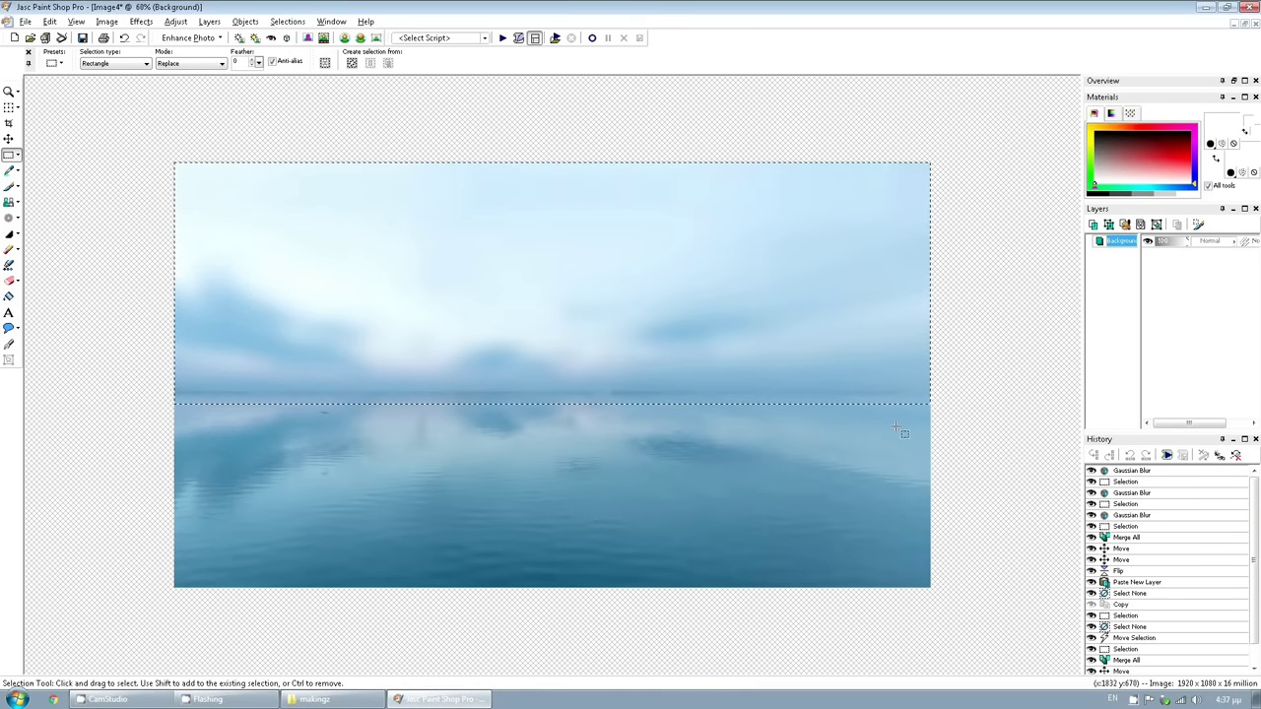
Extend the full-width selection a little further into the water and apply the Gaussian Blur with radius 2 again
left_click_drag(937, 118, 24, 424)
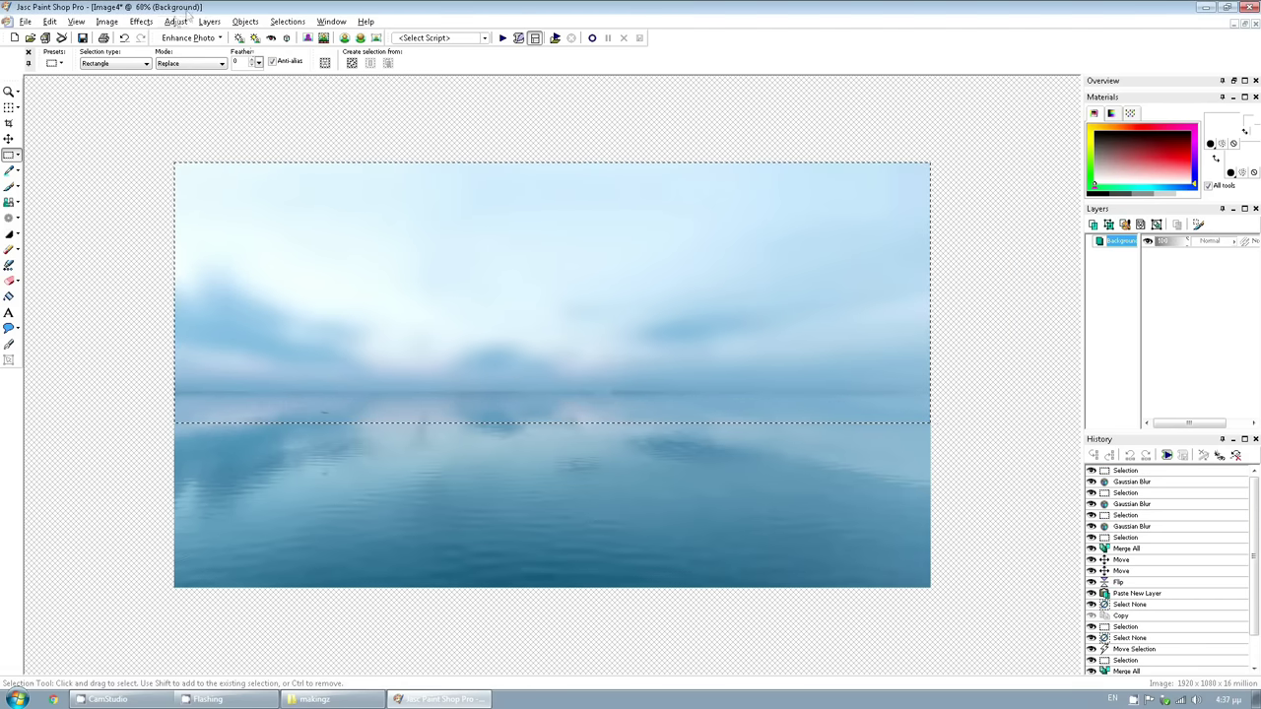
left_click(177, 21)
mouse_move(247, 188)
left_click(377, 231)
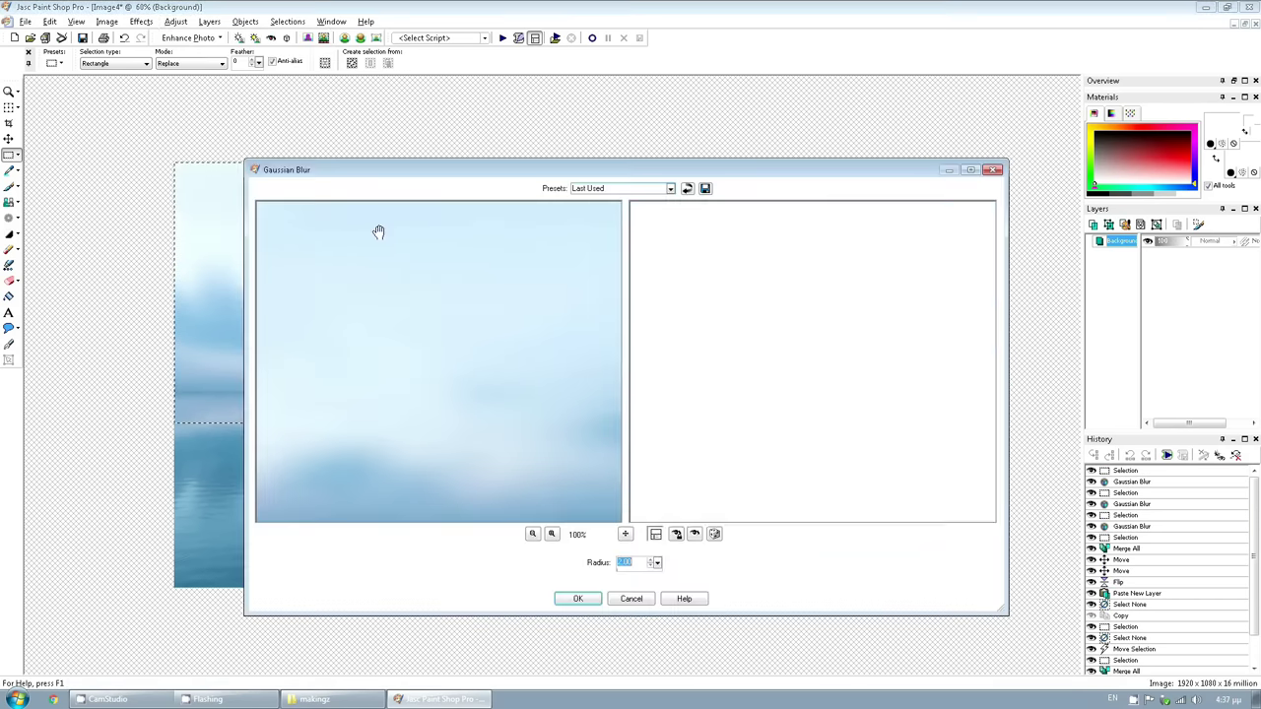
left_click(577, 598)
Reselect from the top edge down past the cloud reflections, apply another Gaussian Blur with radius 2, and deselect
left_click_drag(947, 447, 174, 85)
left_click(178, 21)
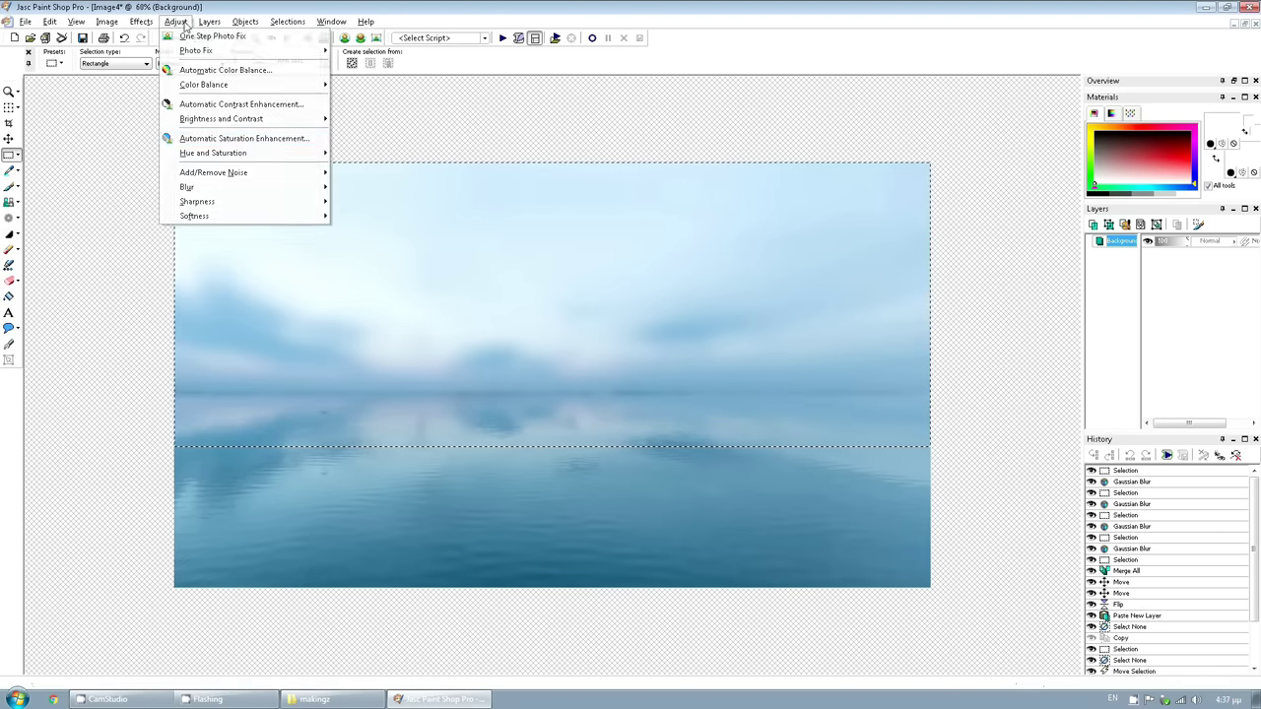
mouse_move(262, 191)
left_click(369, 229)
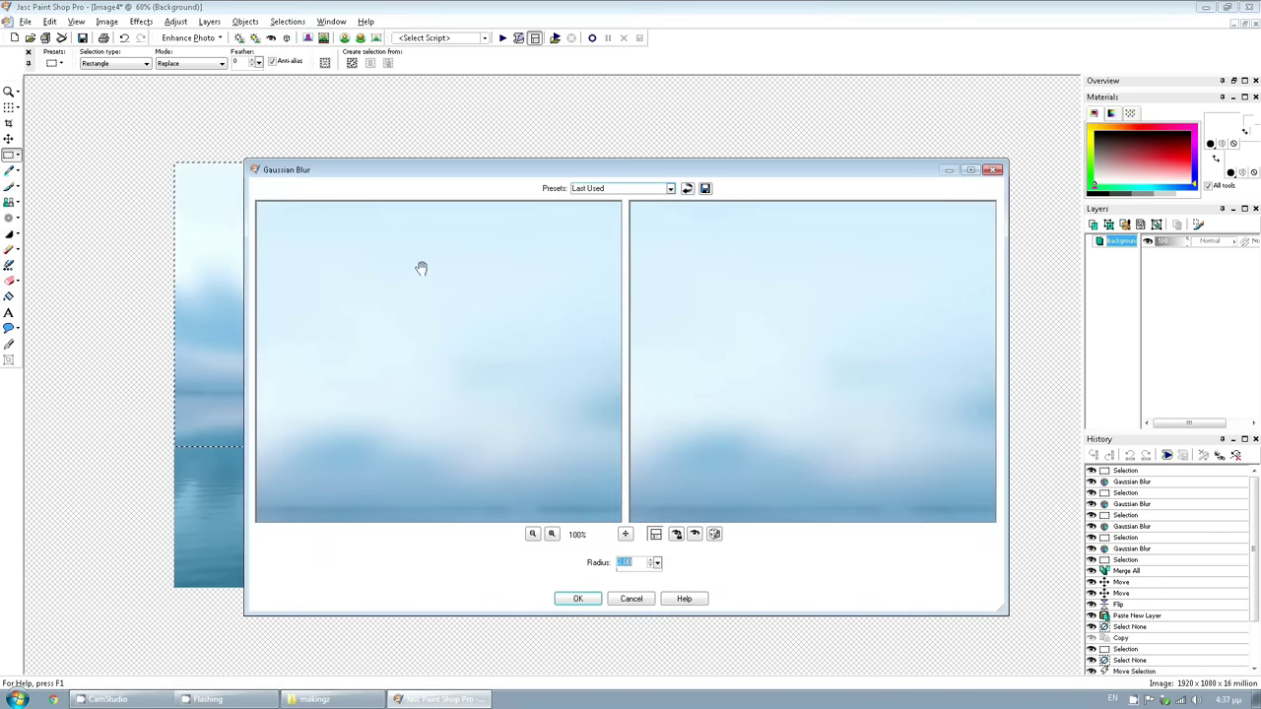
left_click(579, 599)
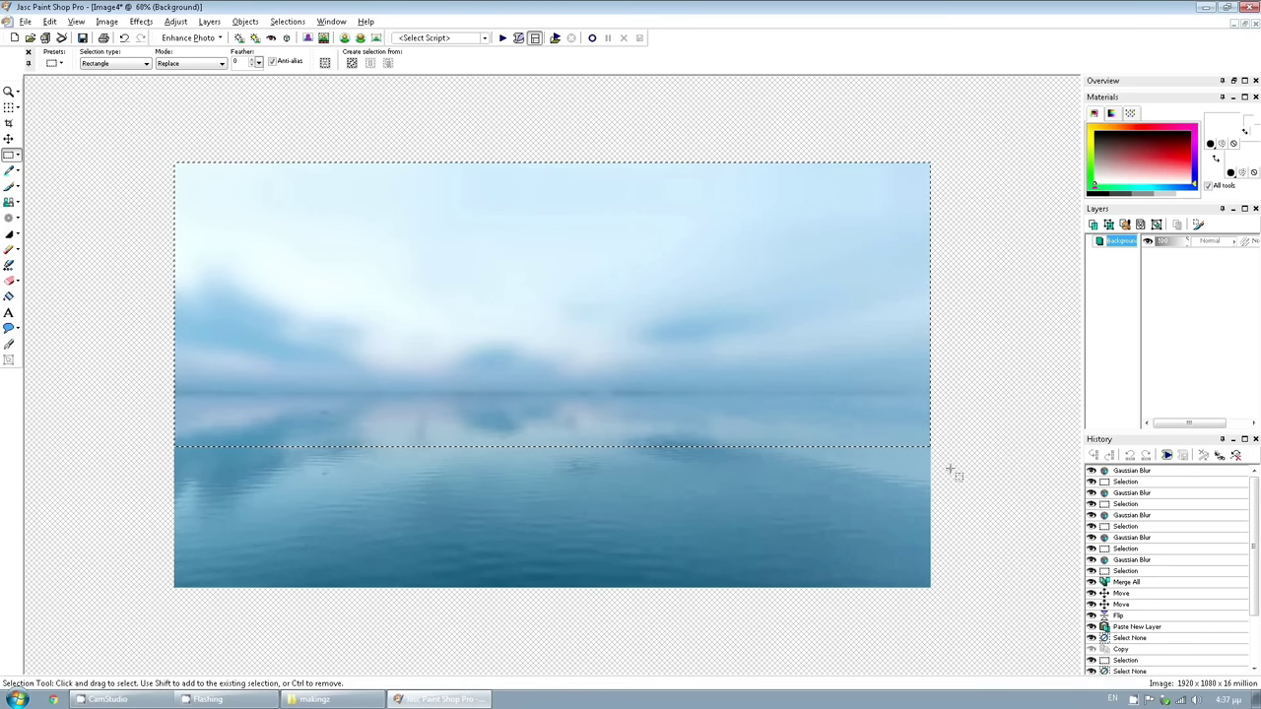
left_click(534, 495)
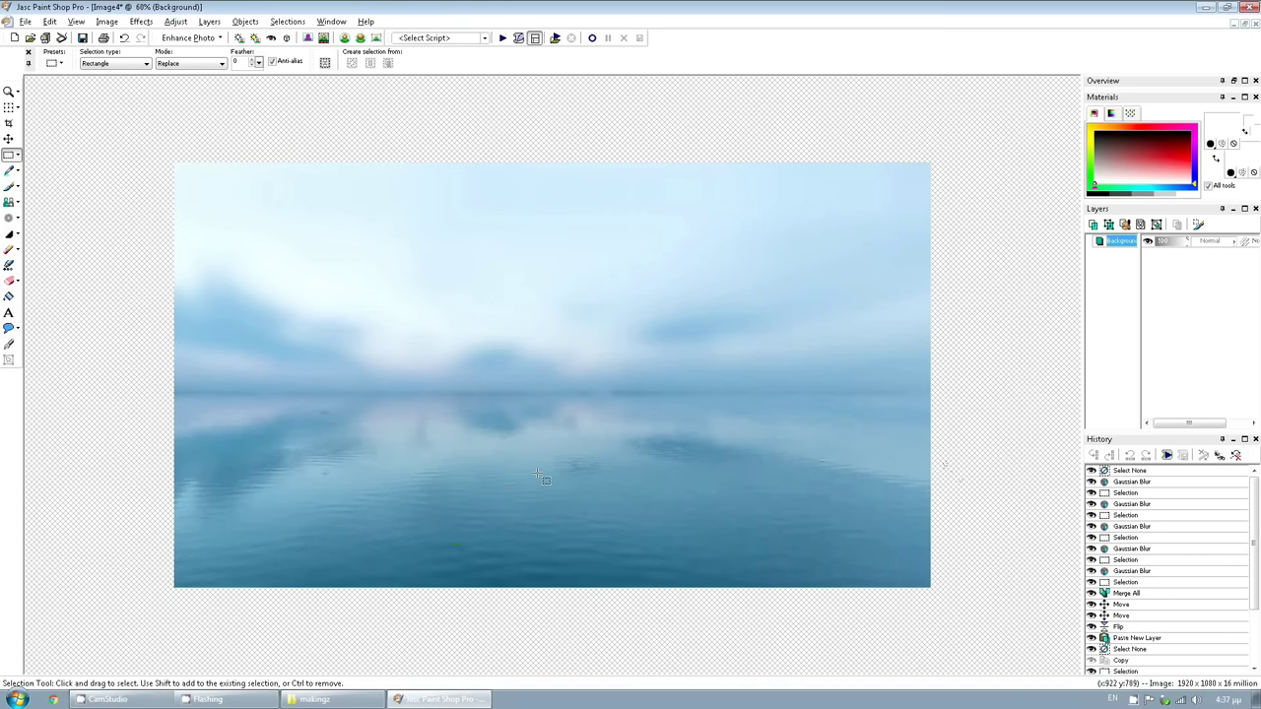
Apply the Sunburst illumination effect to the whole image with a light spot brightness of 62
left_click(106, 20)
mouse_move(141, 21)
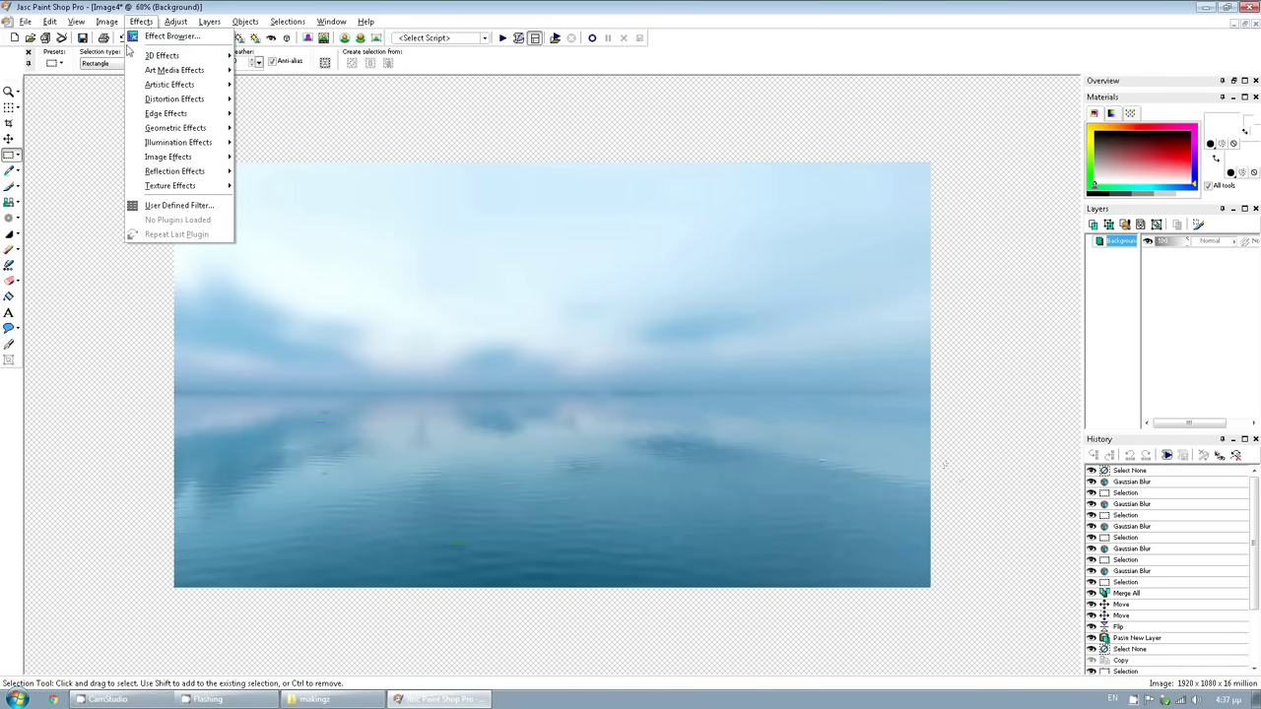
mouse_move(162, 144)
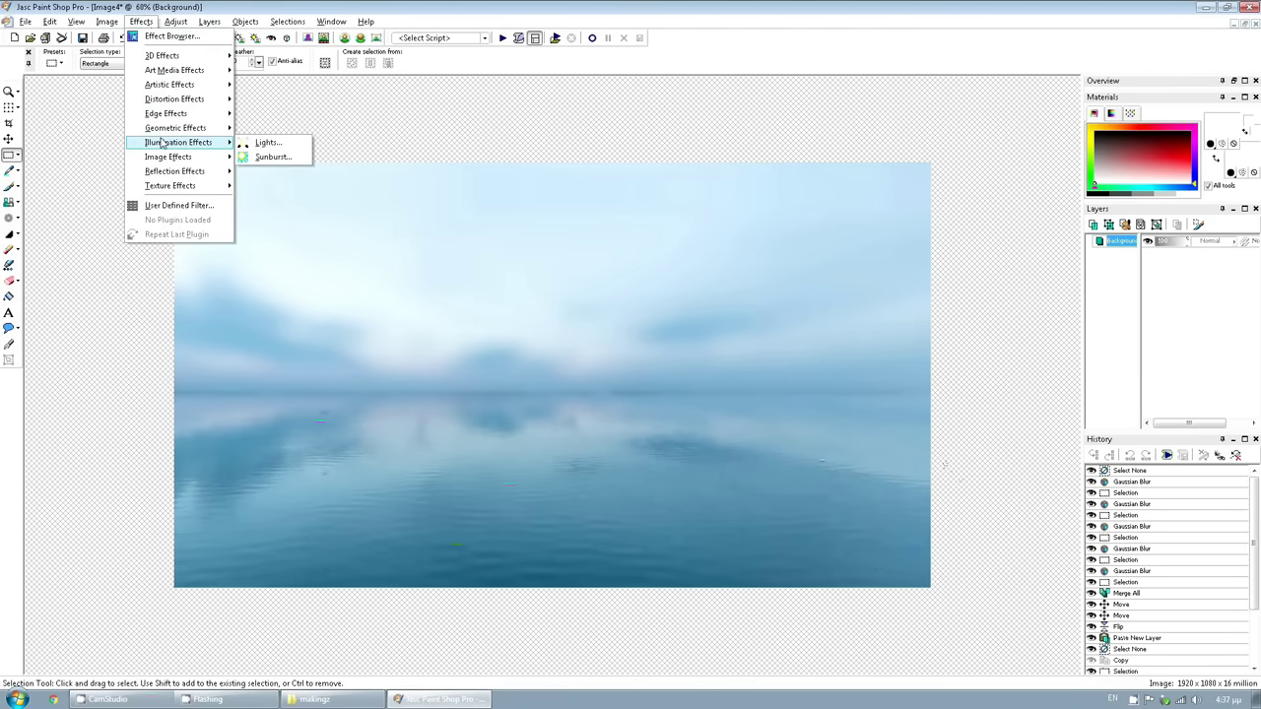
left_click(268, 158)
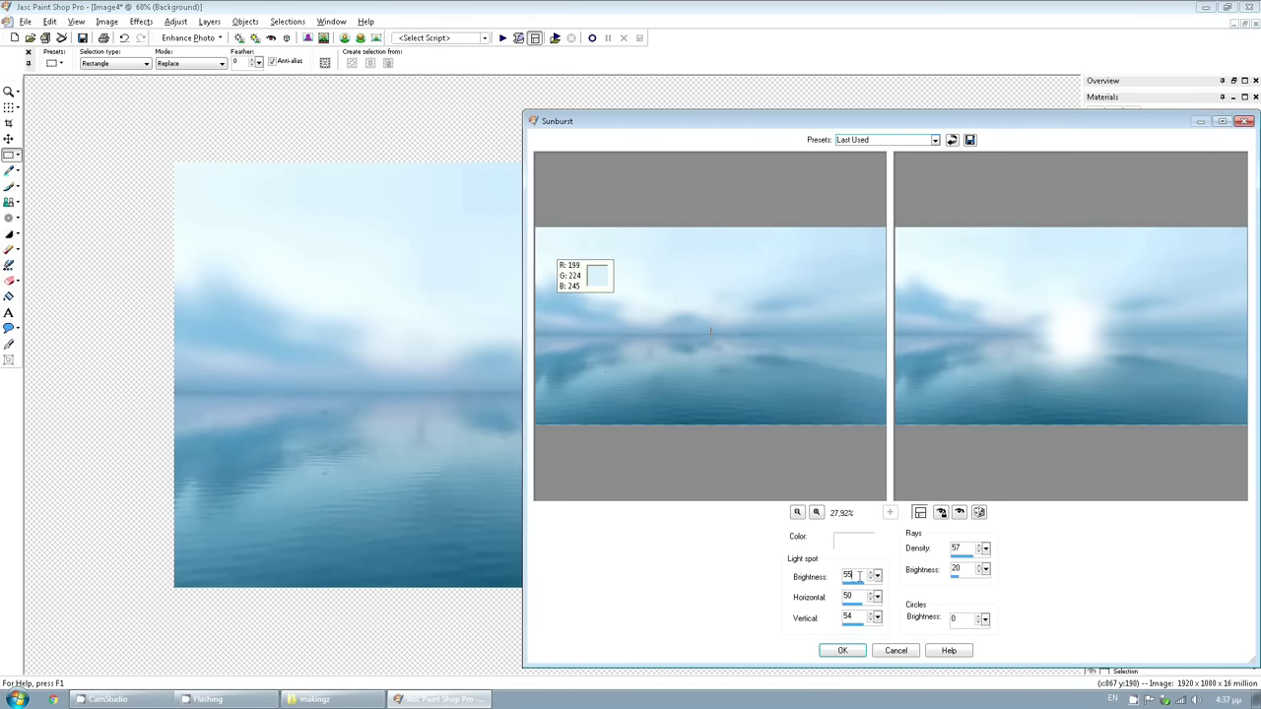
type("62")
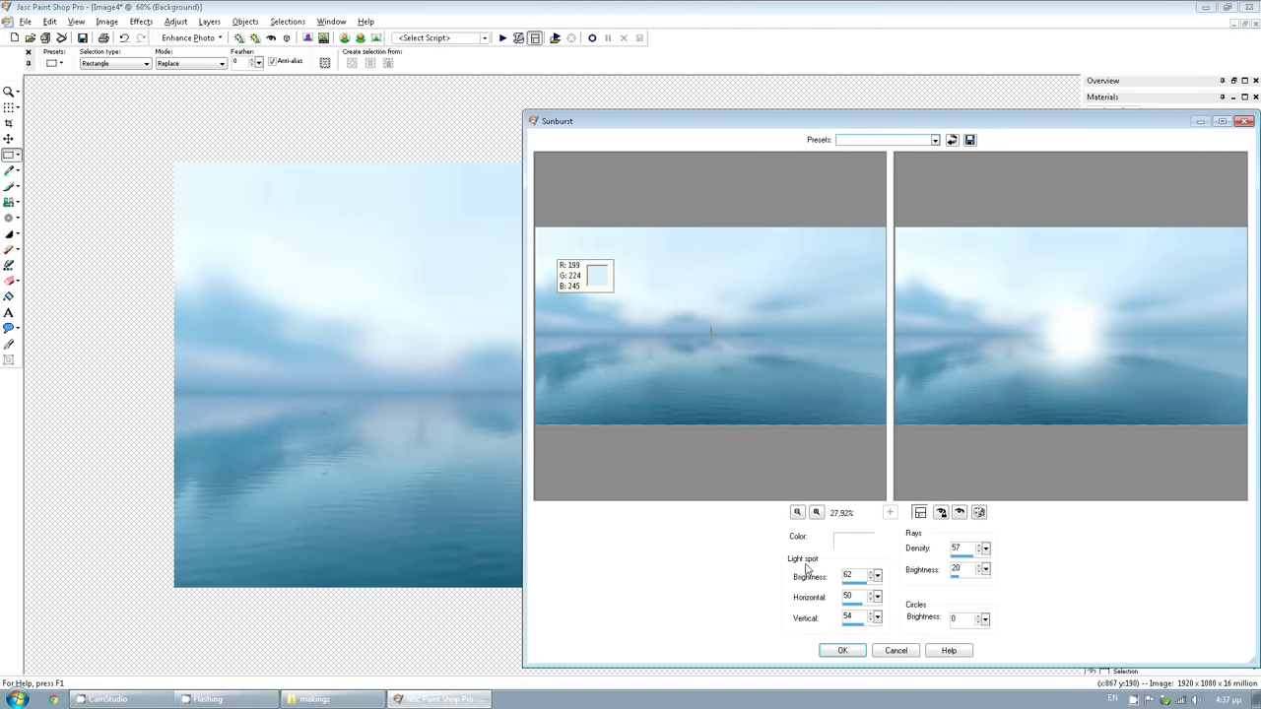
left_click(843, 651)
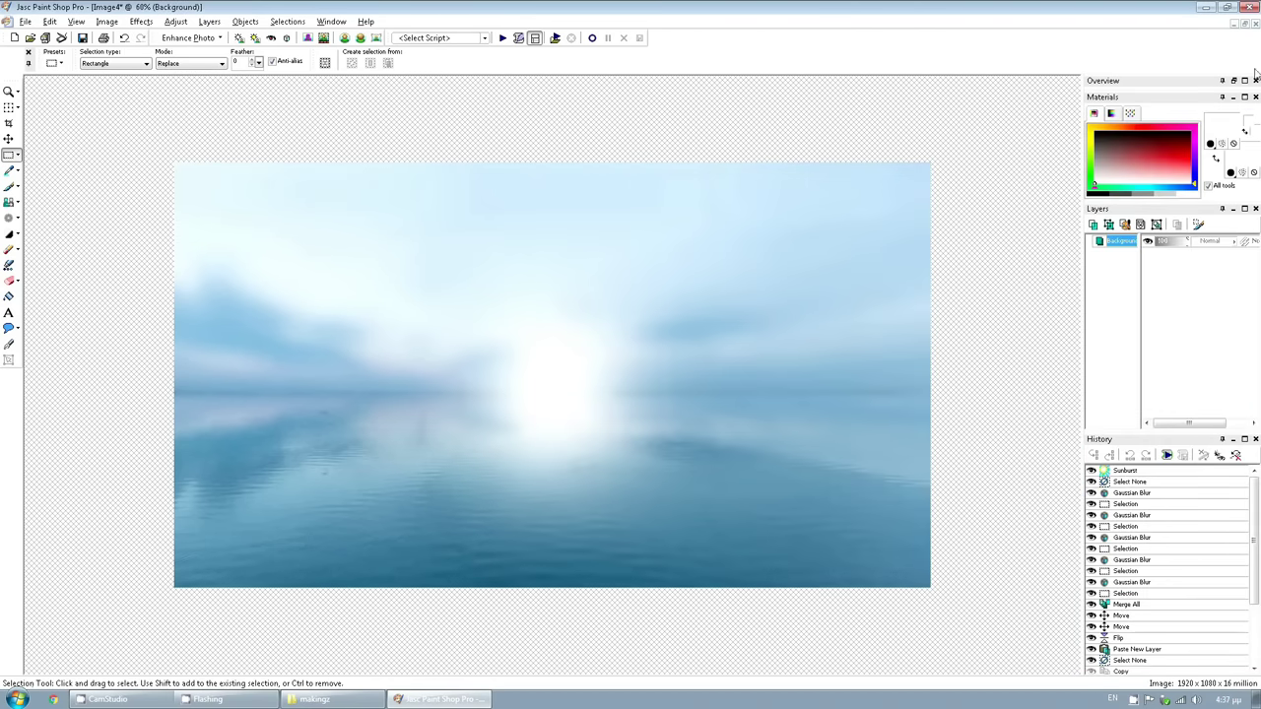
Restore the edited image to a floating window, close the original lake photo, and move the edited image's window toward the workspace centre
left_click(1244, 23)
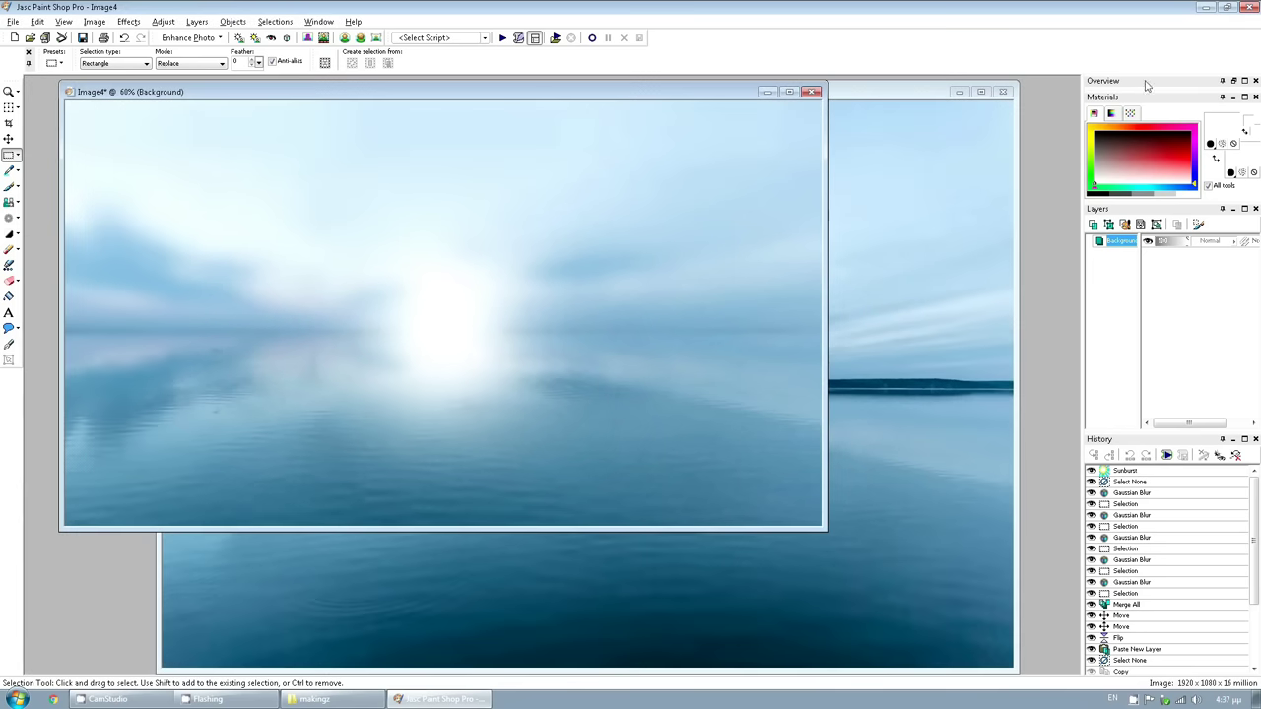
left_click(1003, 92)
left_click(650, 384)
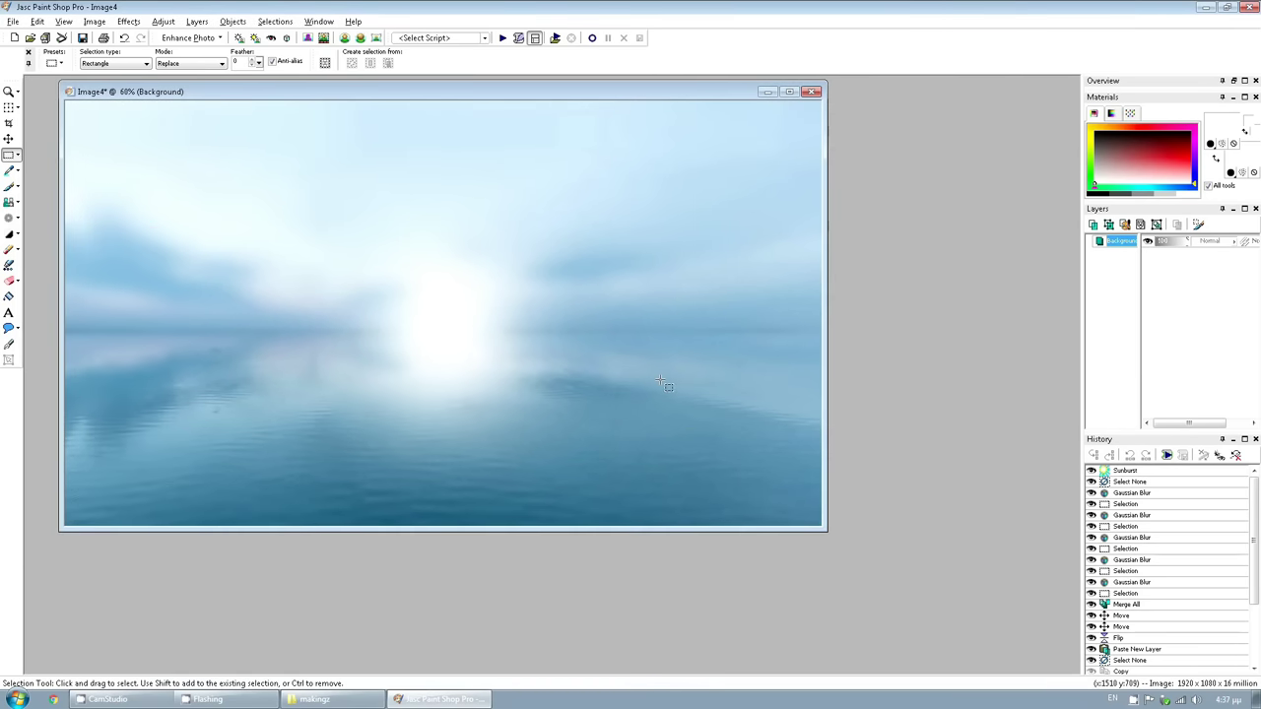
left_click_drag(559, 95, 633, 144)
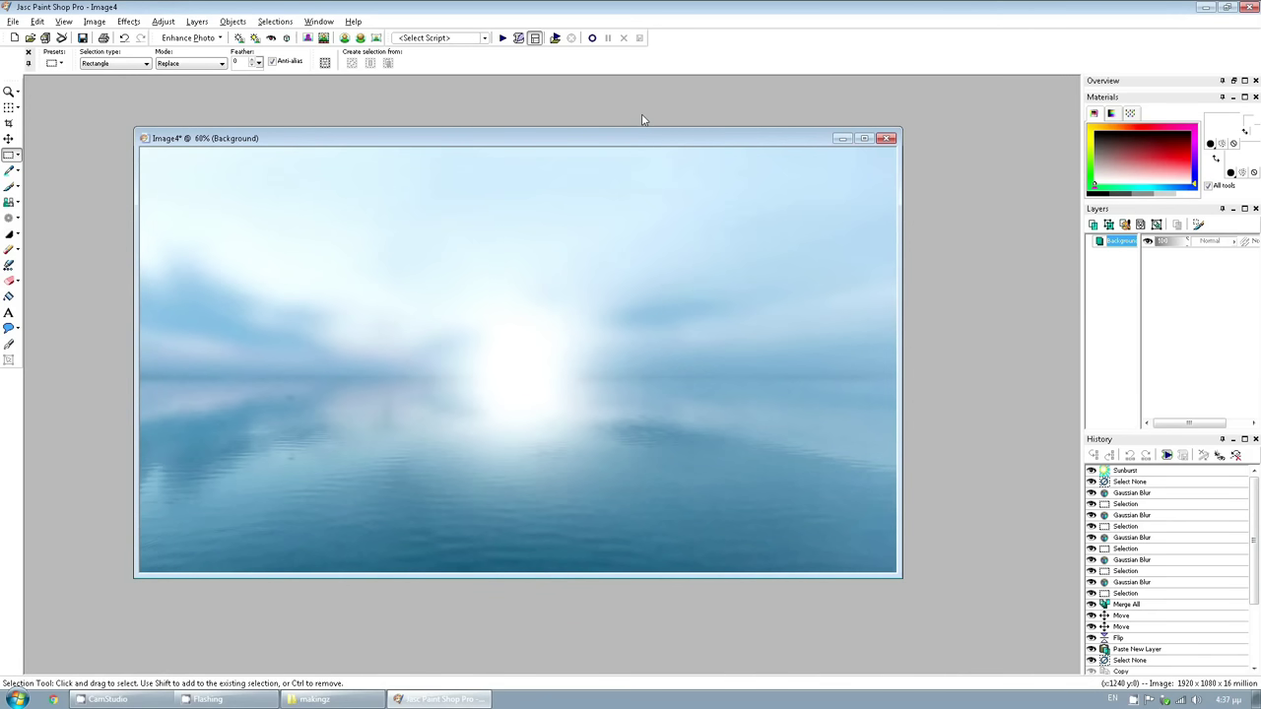
left_click(212, 699)
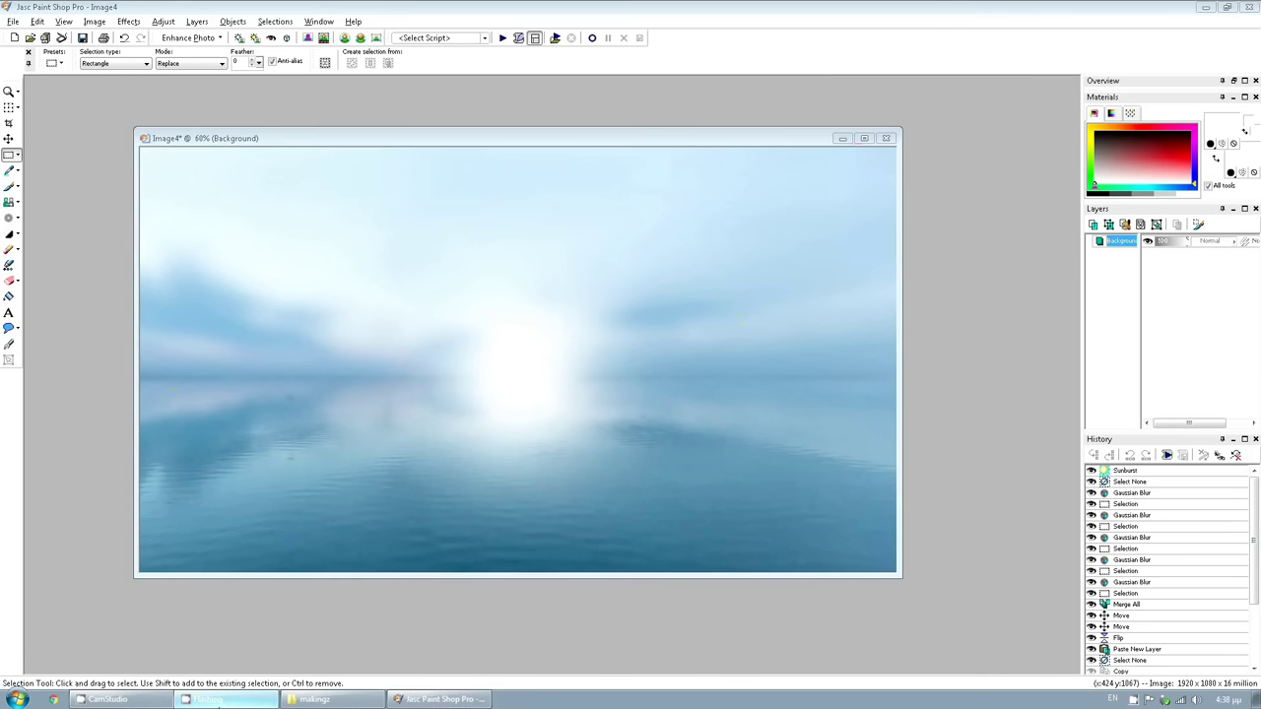
left_click(154, 701)
left_click(128, 177)
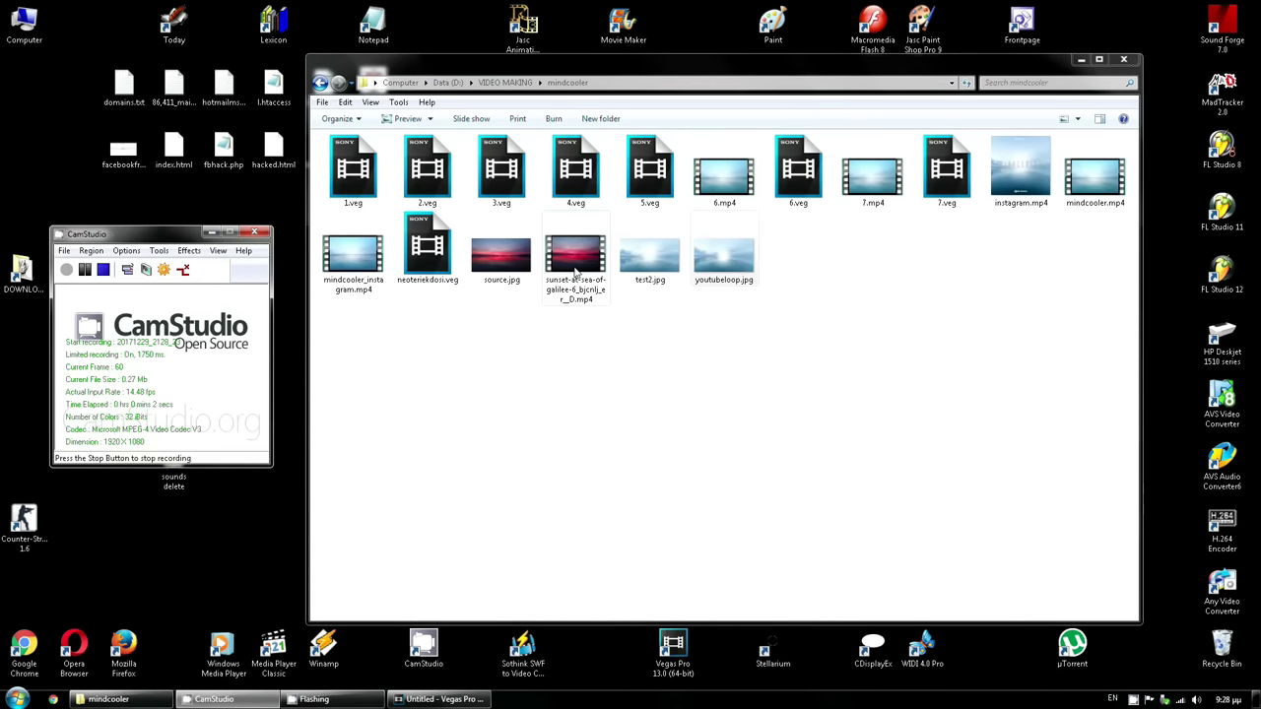
Play the sunset-at-sea-of-galilee video from the mindcooler folder in full screen, then close the player
double_click(576, 275)
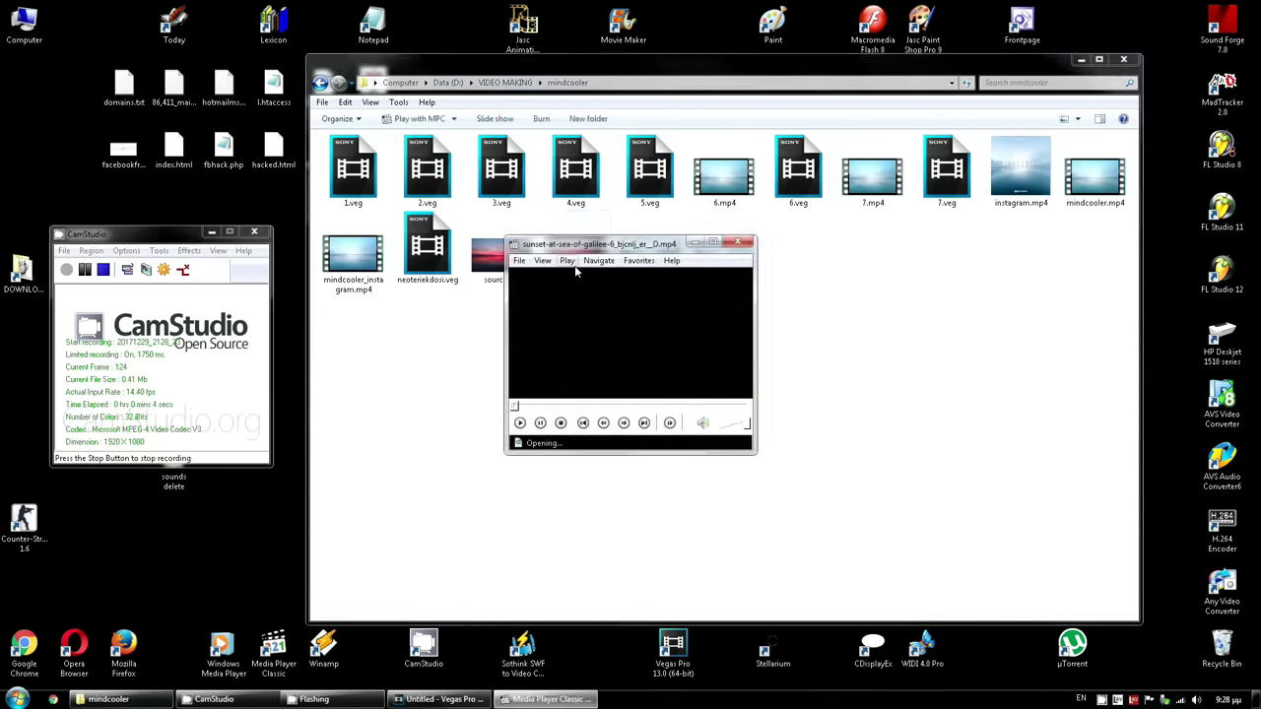
double_click(584, 295)
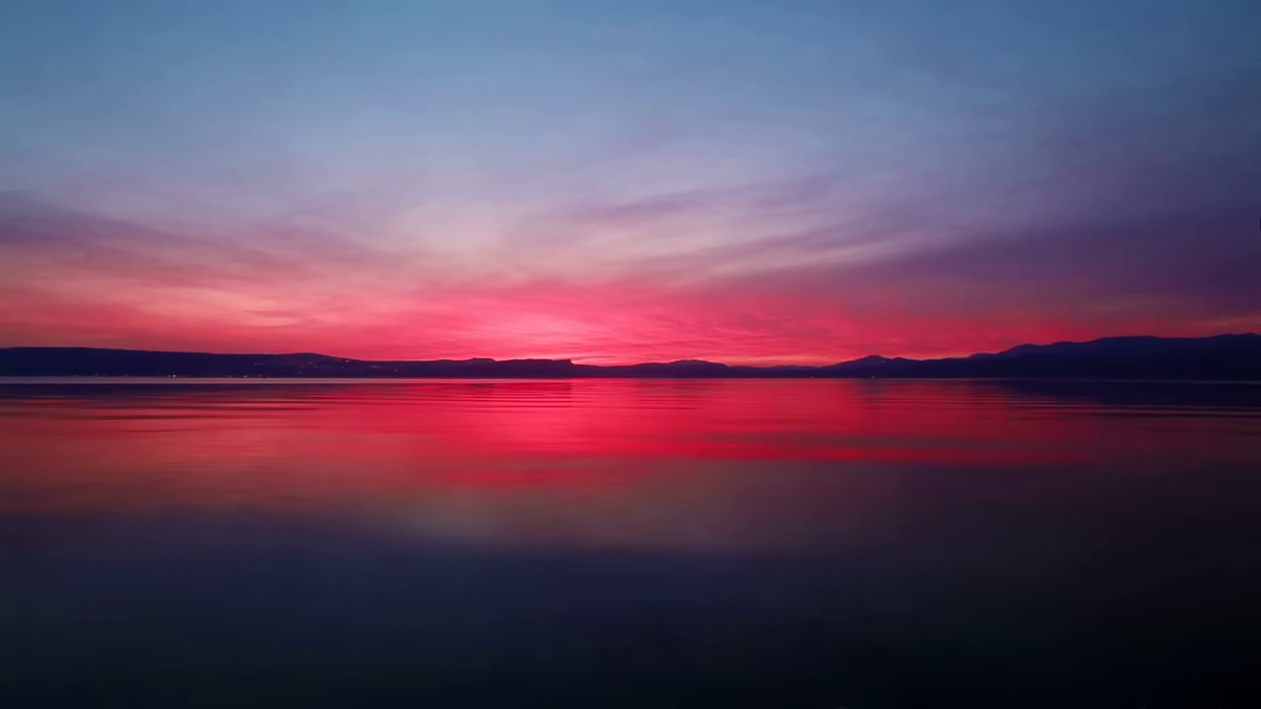
mouse_move(1162, 680)
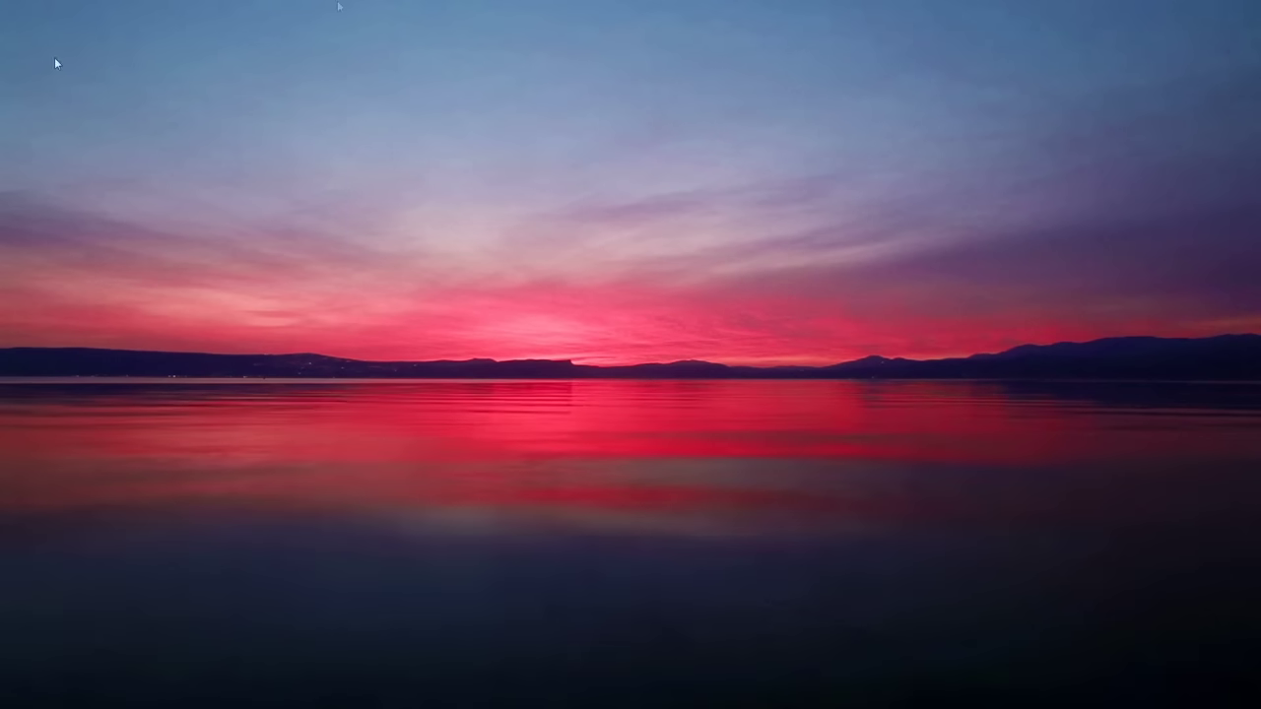
double_click(563, 233)
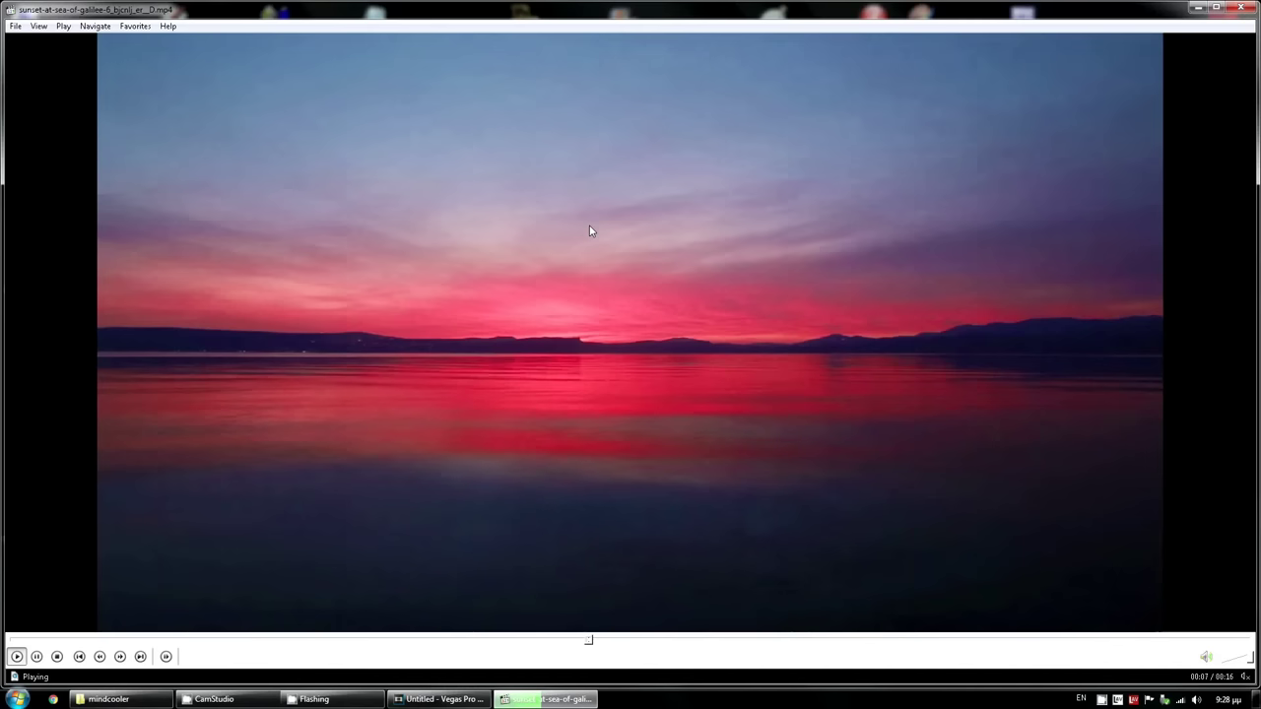
key("alt+F4")
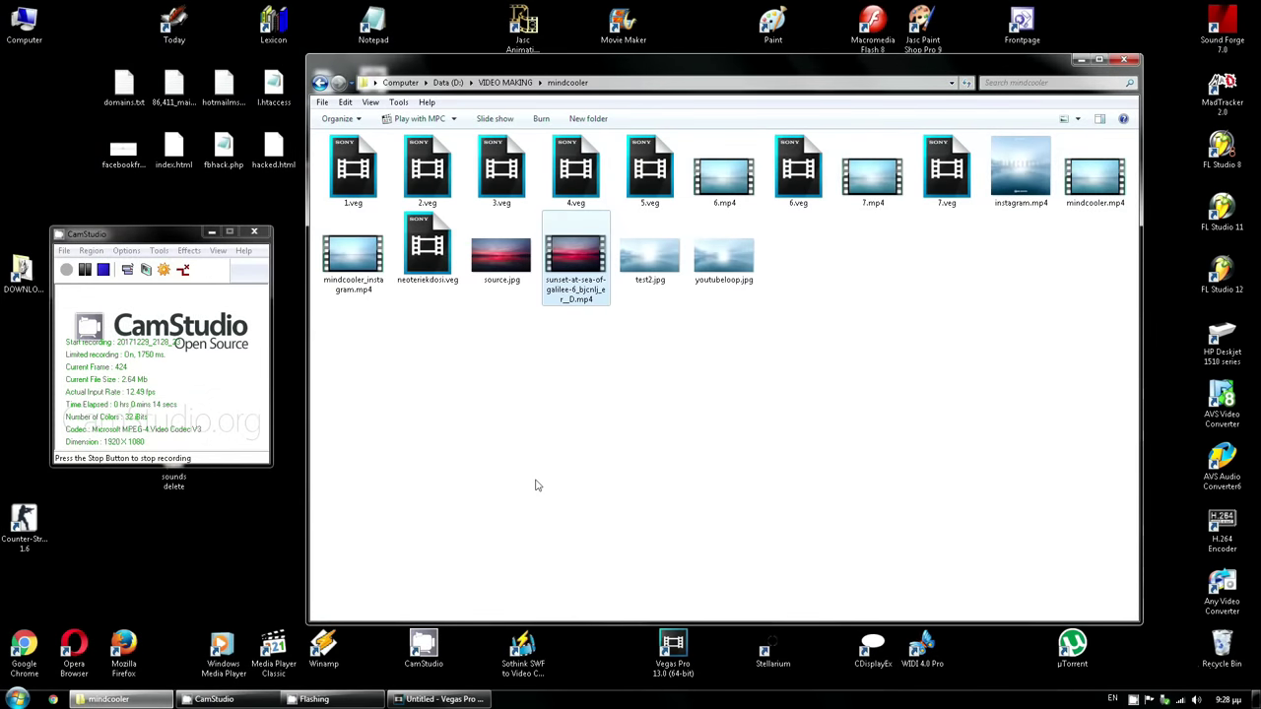
Add the sunset video to two separate tracks in Vegas Pro and youtubeloop.jpg to a third track, all starting at zero
left_click_drag(580, 286, 199, 421)
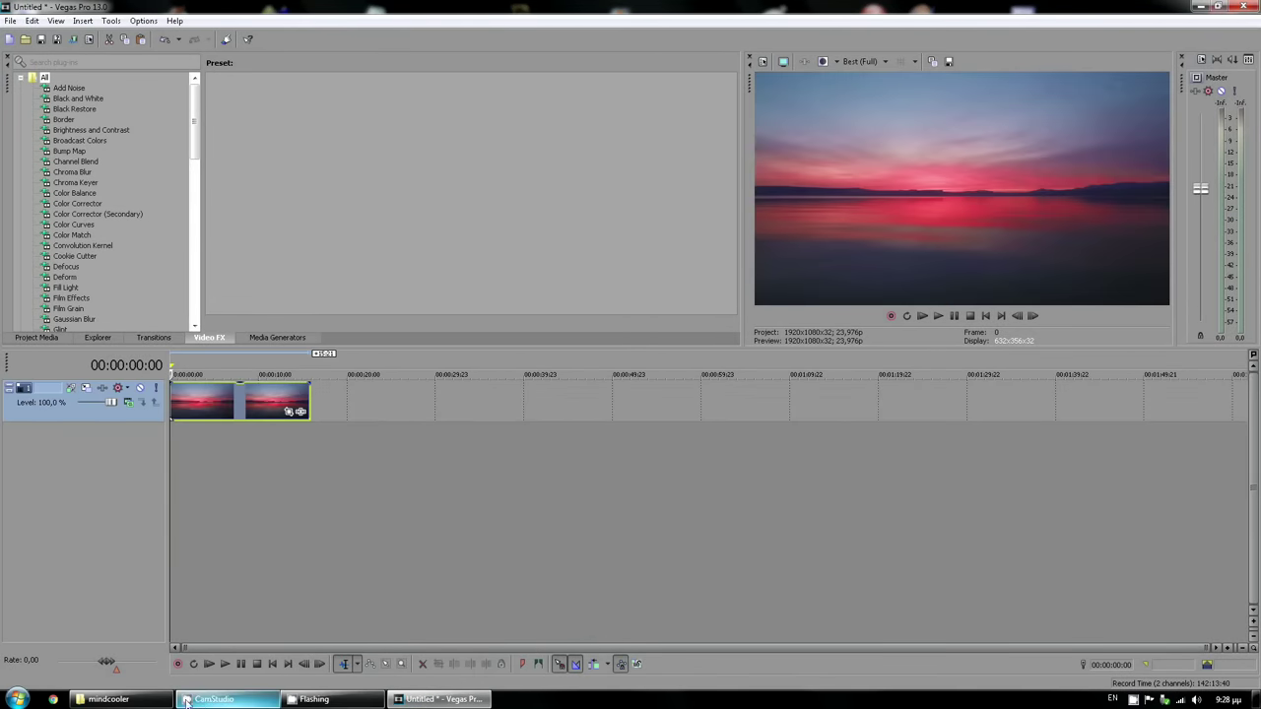
left_click(109, 700)
left_click_drag(591, 249, 236, 443)
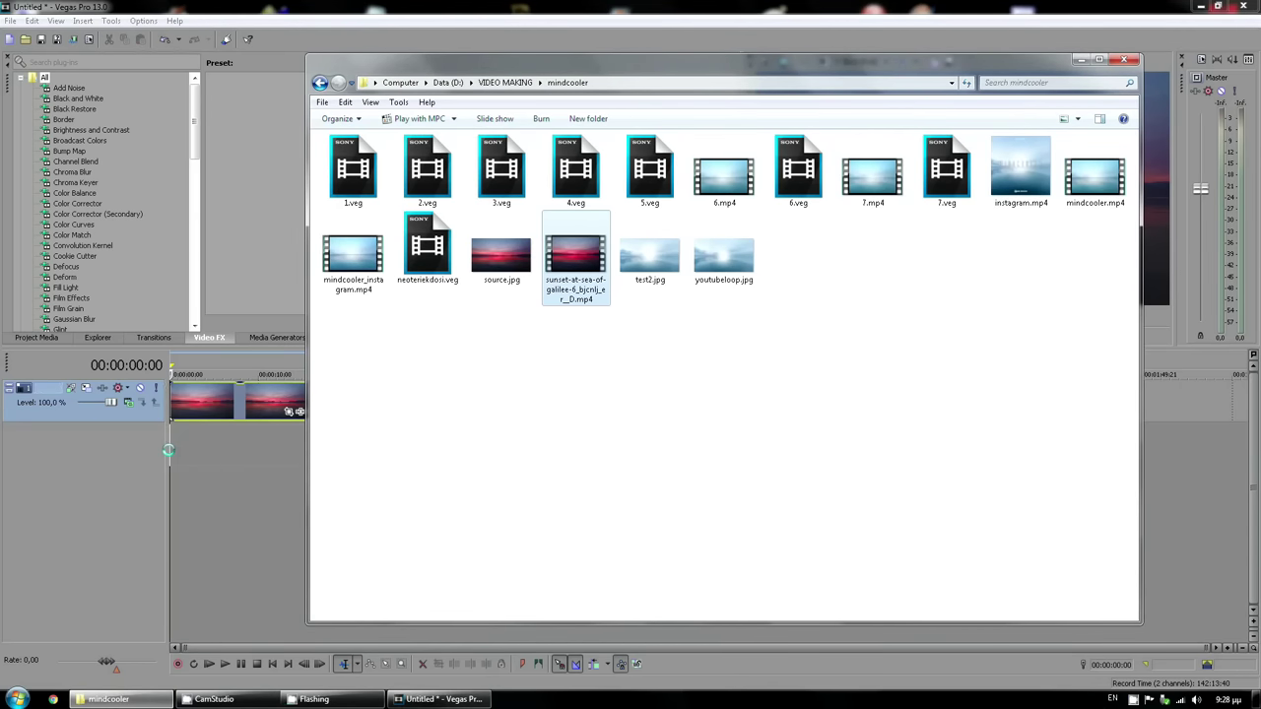
left_click_drag(713, 259, 169, 483)
left_click(226, 357)
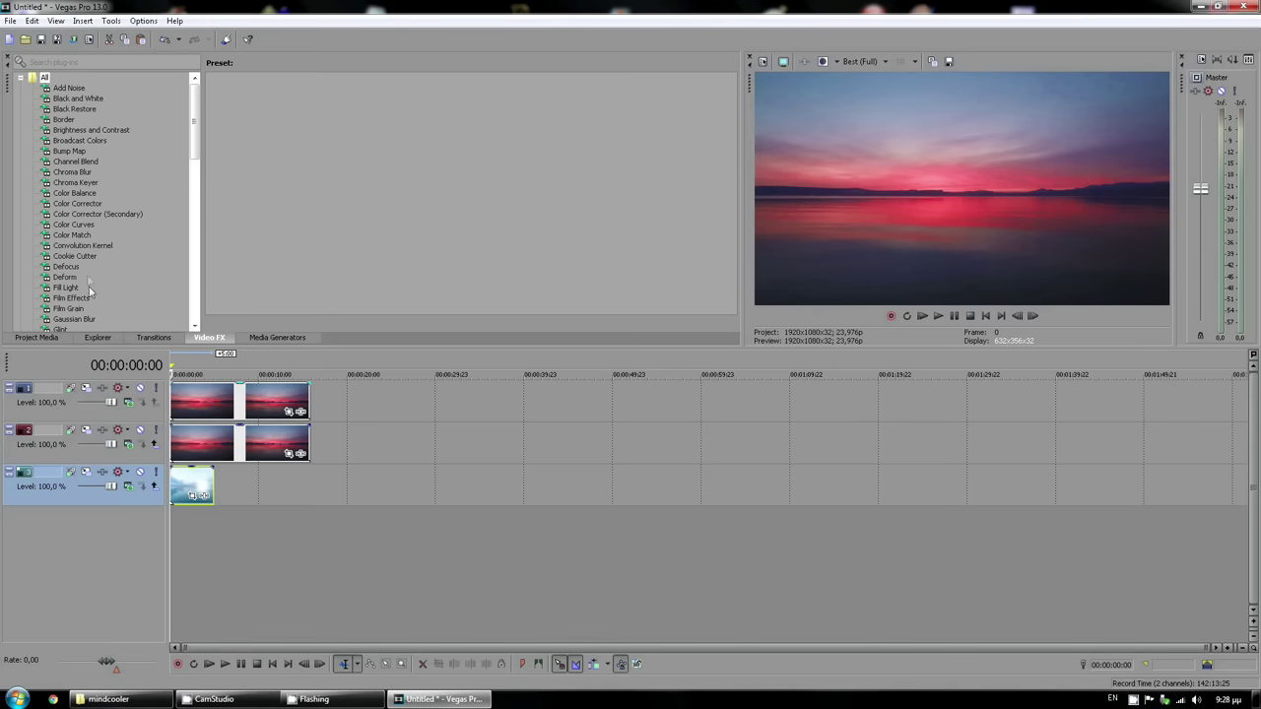
Apply Color Match to the sunset clip on track 1, with youtubeloop.jpg as source image and source.jpg as target image
left_click_drag(220, 405, 222, 406)
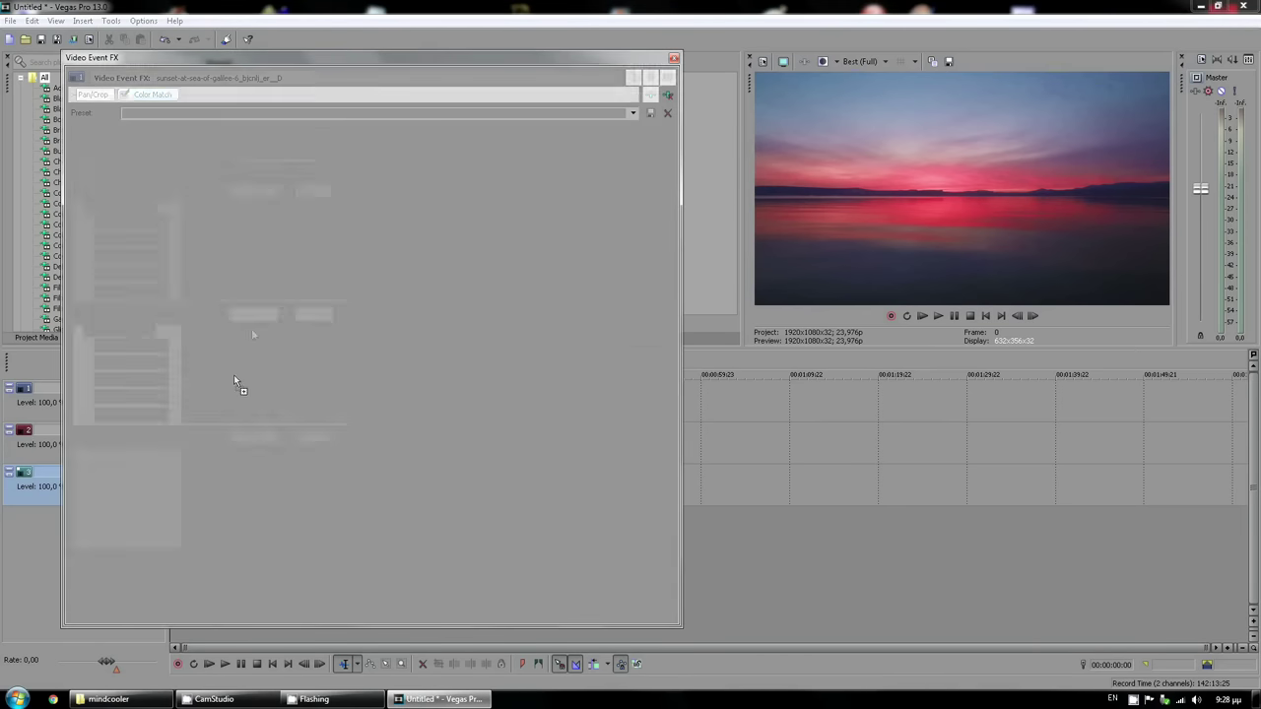
left_click(143, 261)
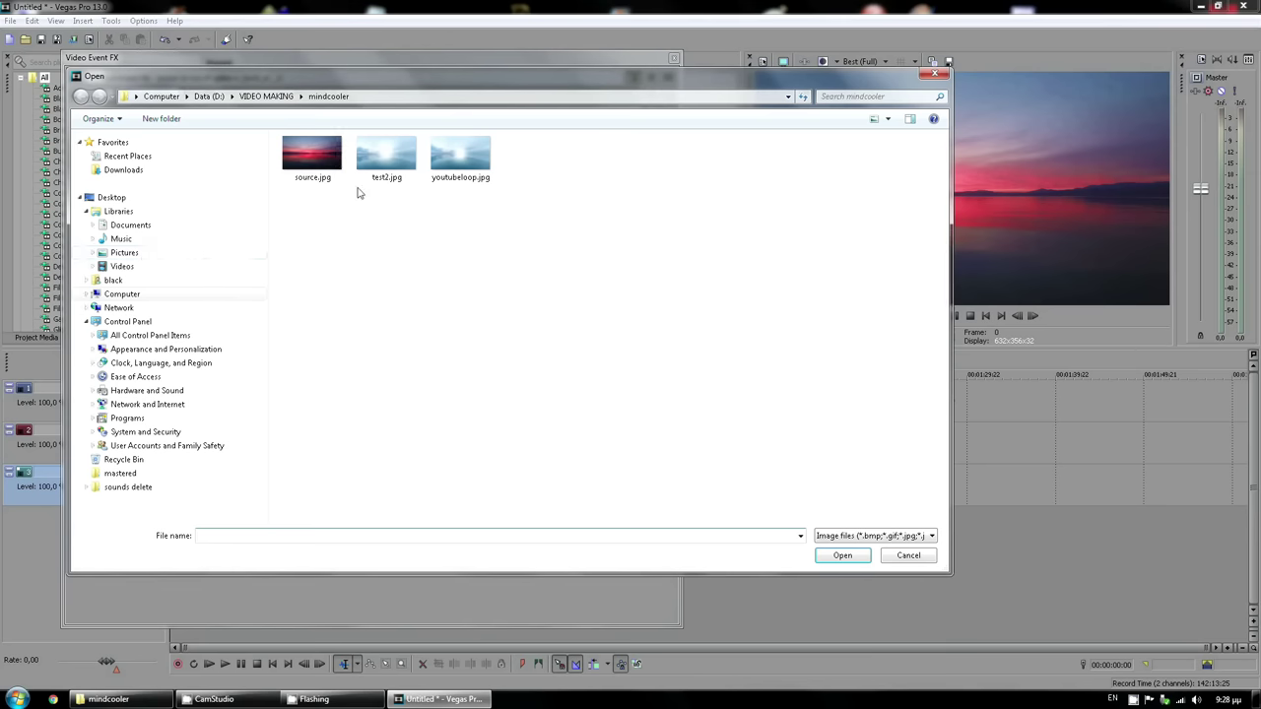
double_click(456, 161)
left_click(132, 381)
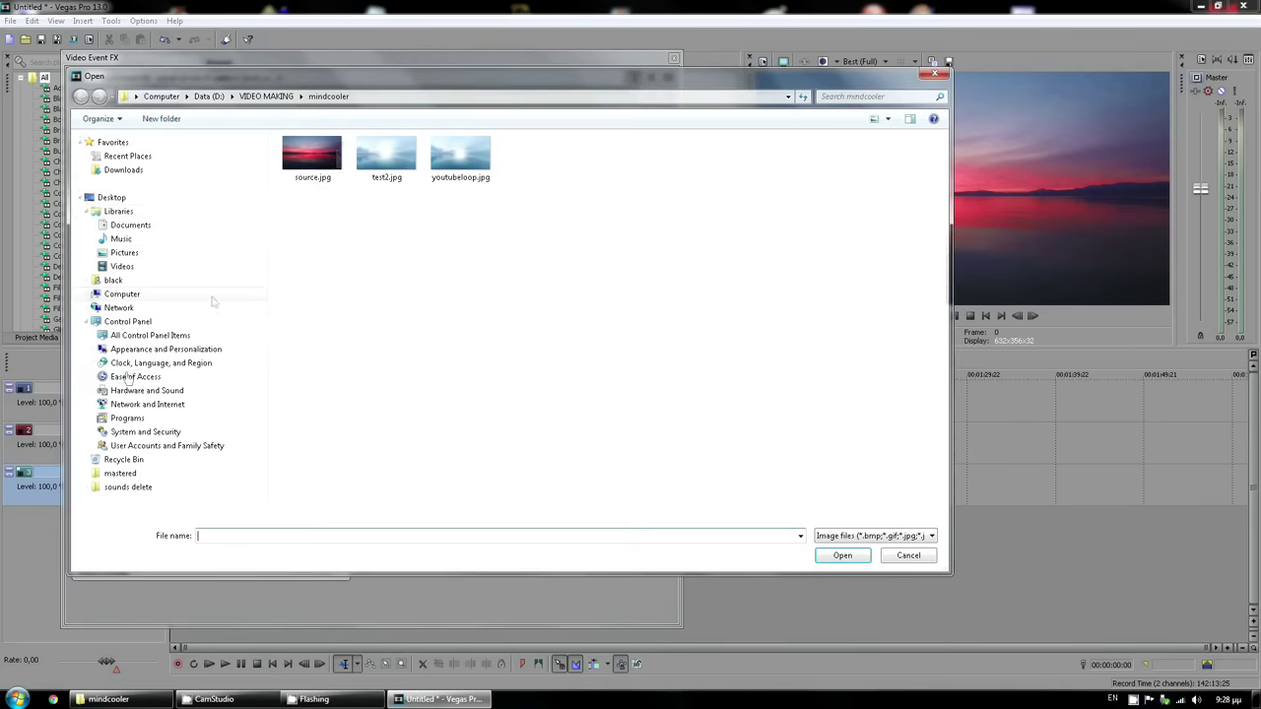
double_click(313, 158)
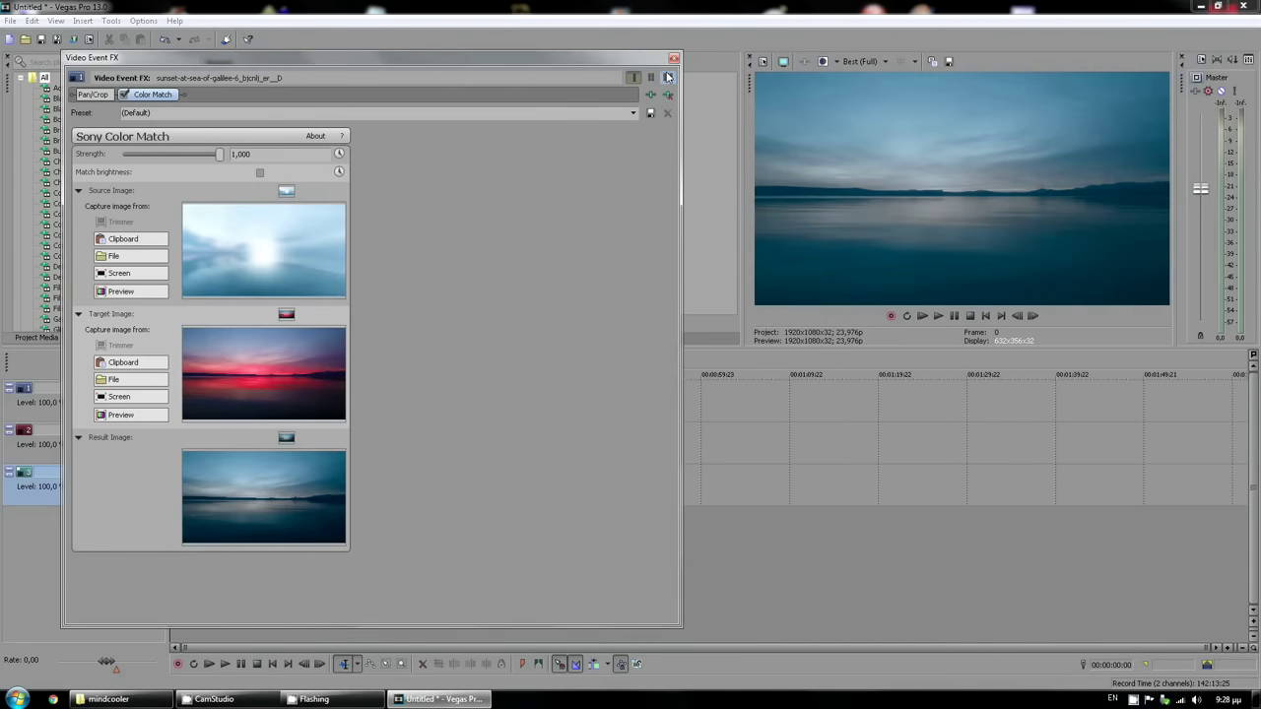
left_click(674, 60)
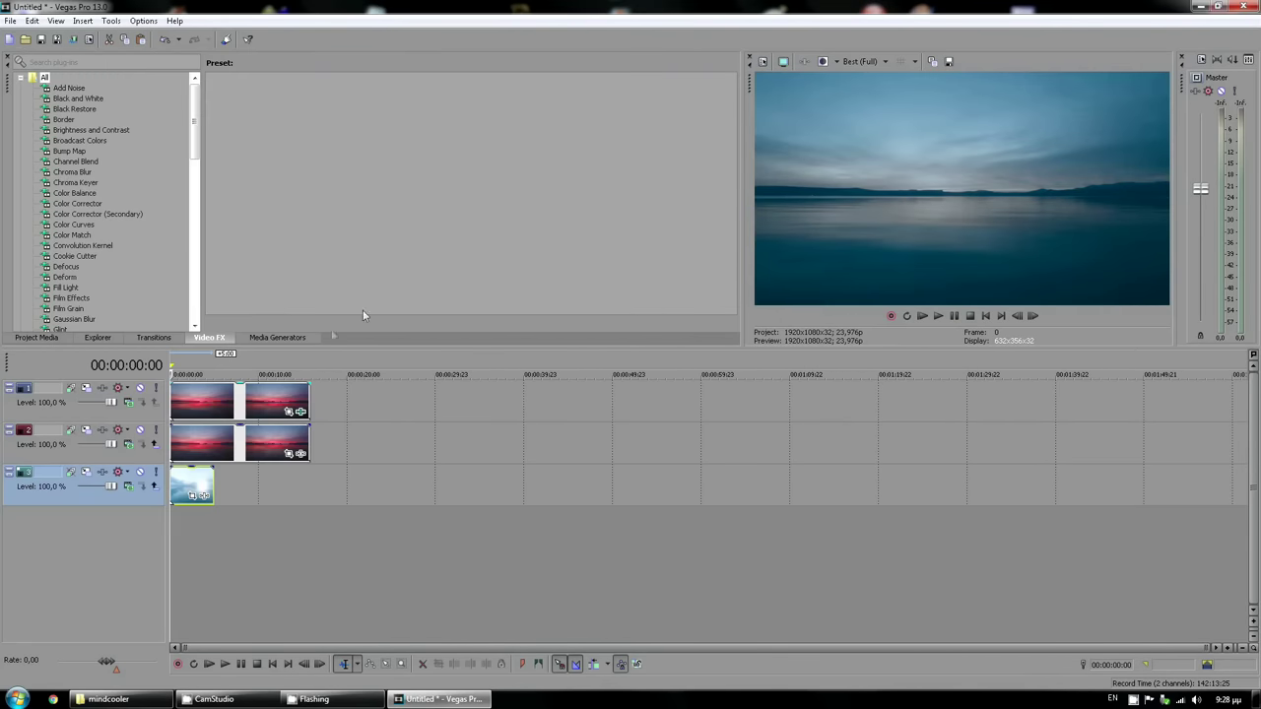
Apply Color Match to the sunset clip on track 2, with youtubeloop.jpg as source image and source.jpg as target image
left_click_drag(84, 254, 101, 265)
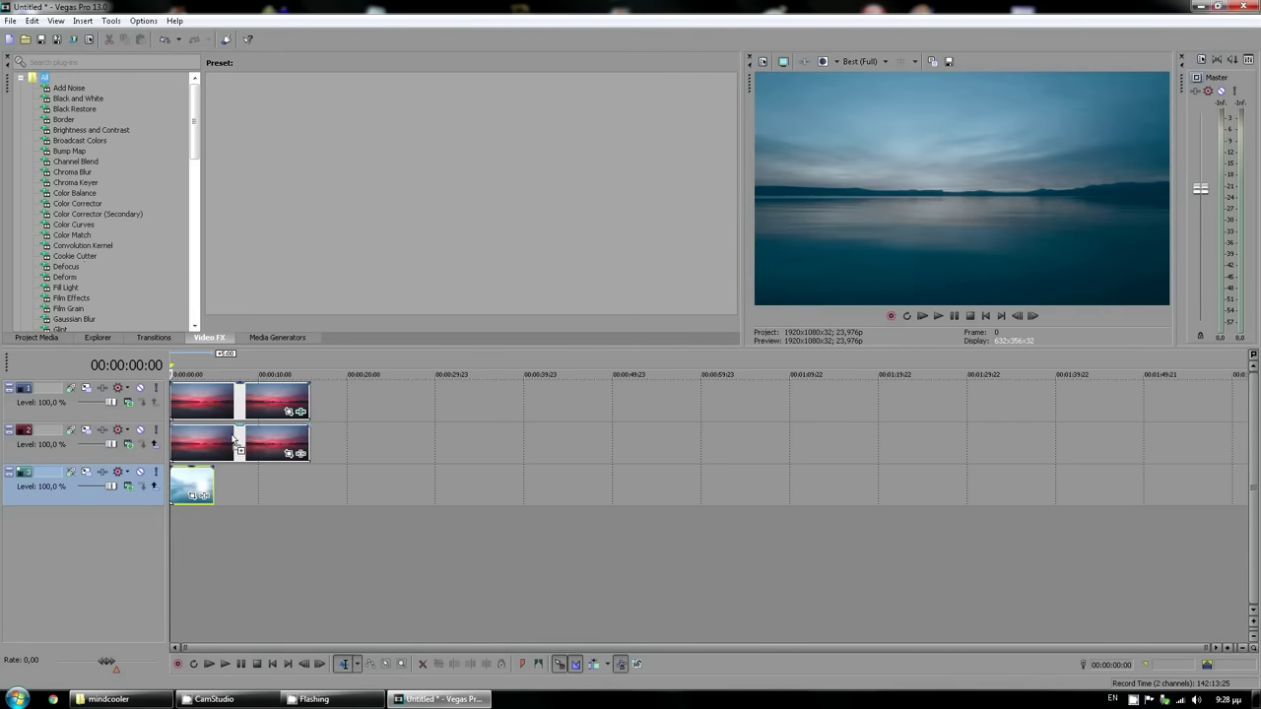
left_click_drag(234, 440, 236, 449)
left_click(136, 268)
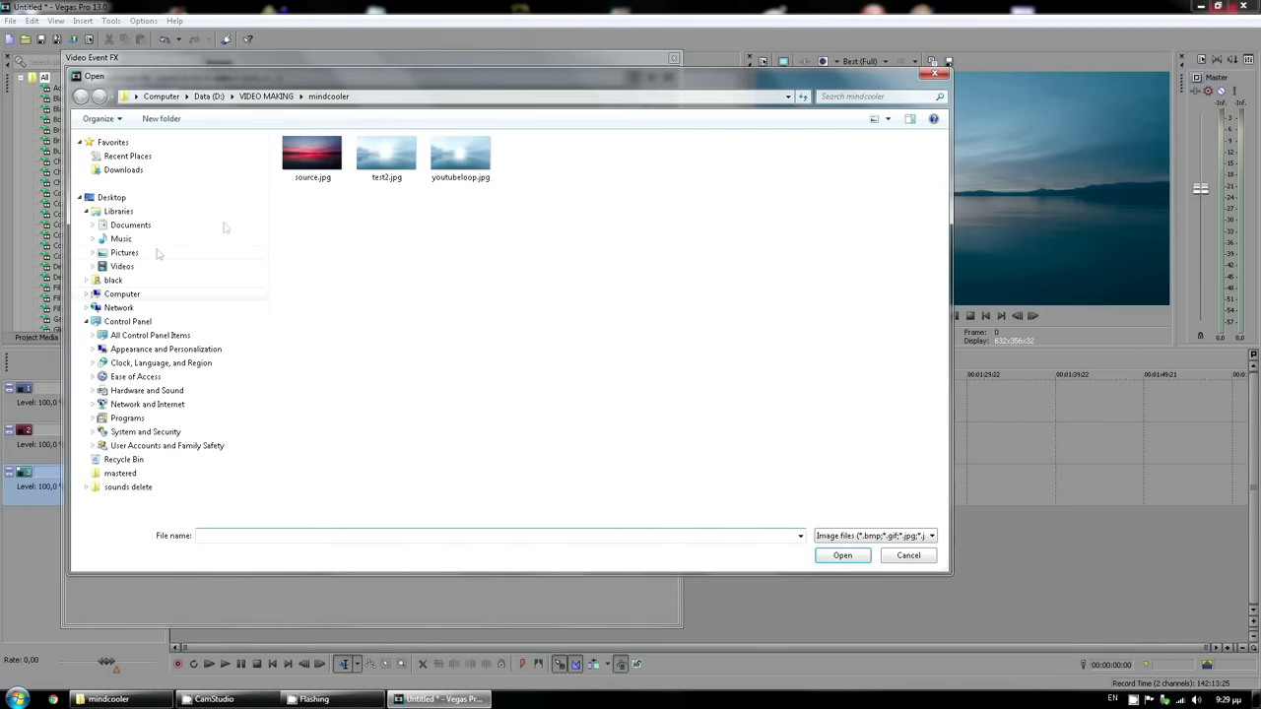
double_click(460, 157)
left_click(136, 381)
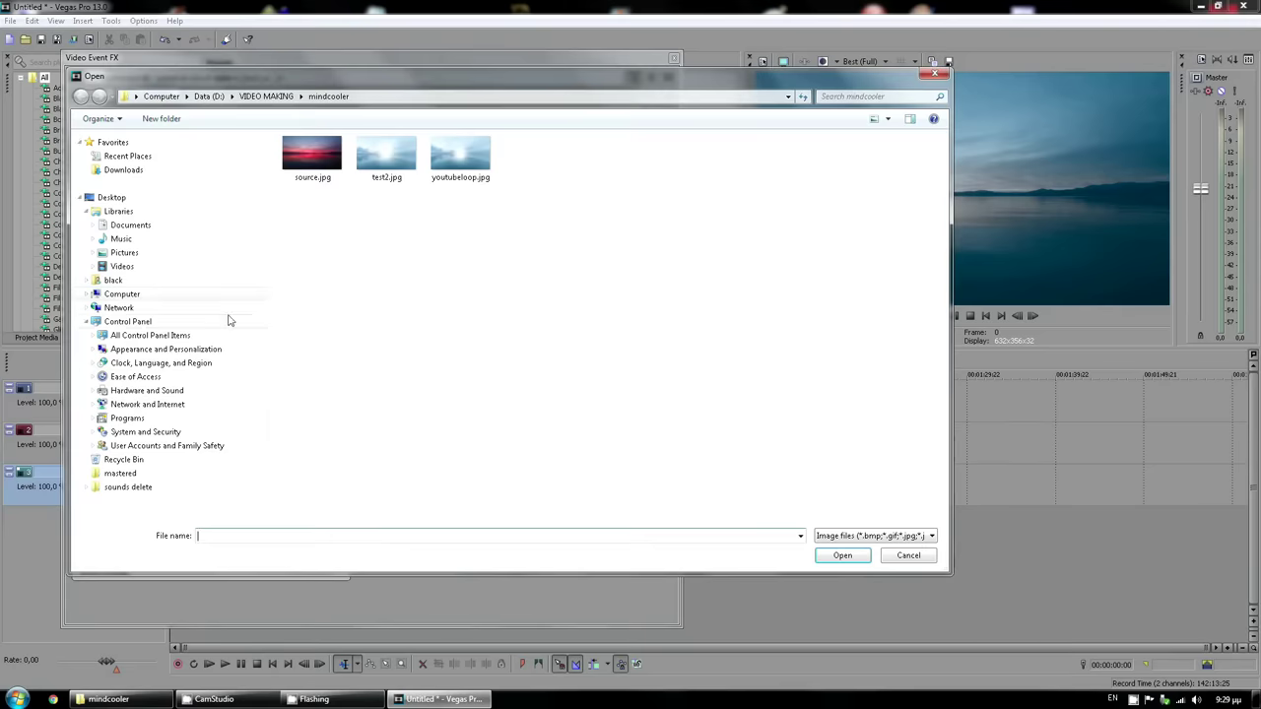
double_click(308, 163)
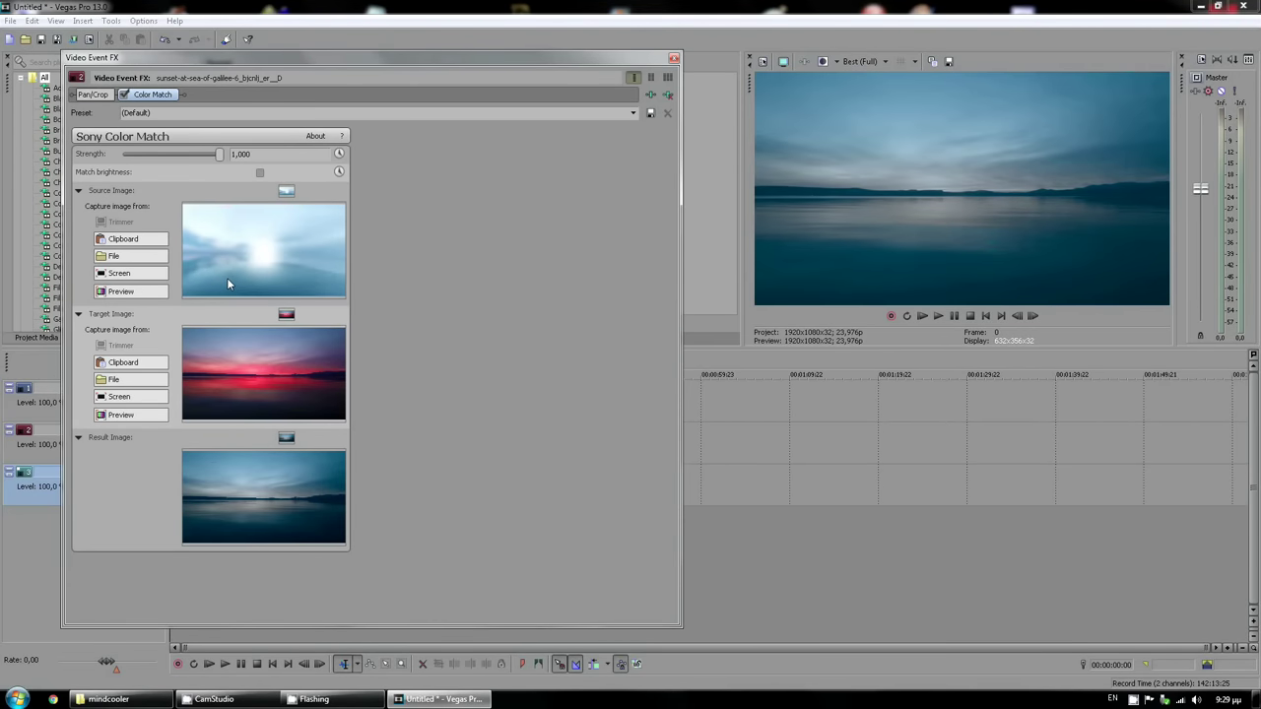
left_click(674, 59)
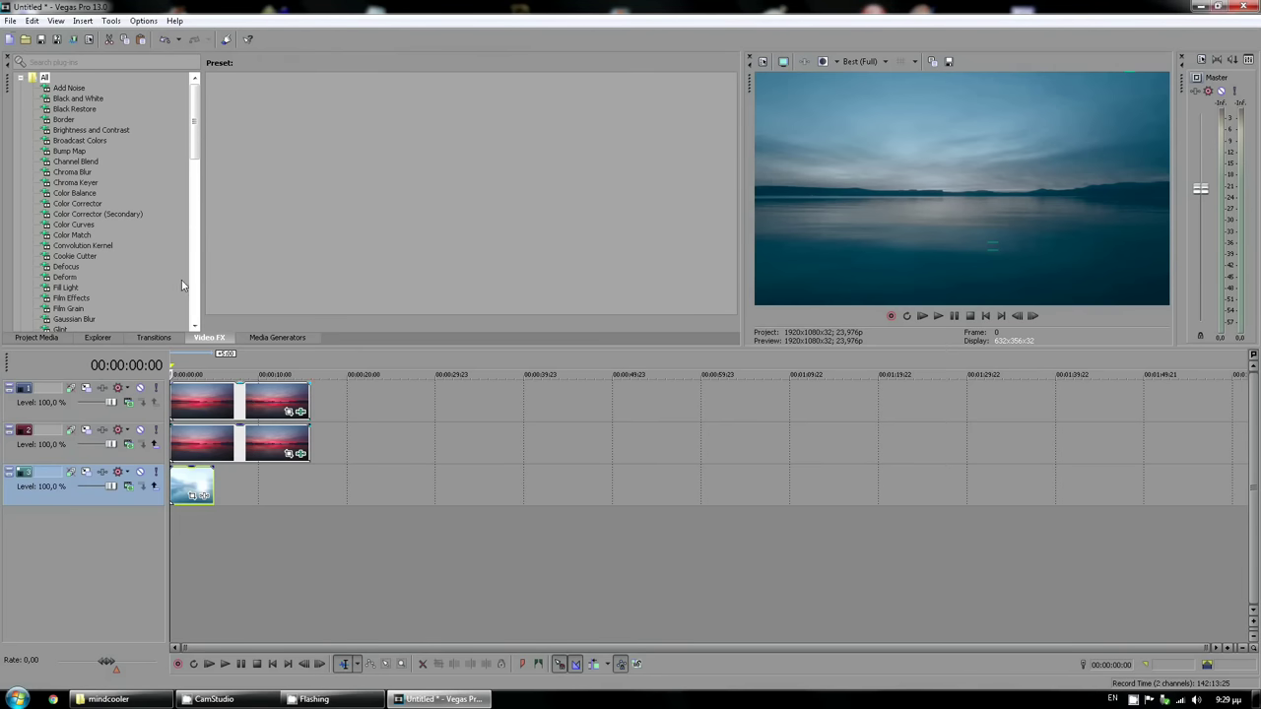
Mask the track 1 sunset clip with a closed four-point path around the sky, down to the horizon
right_click(202, 406)
left_click(237, 337)
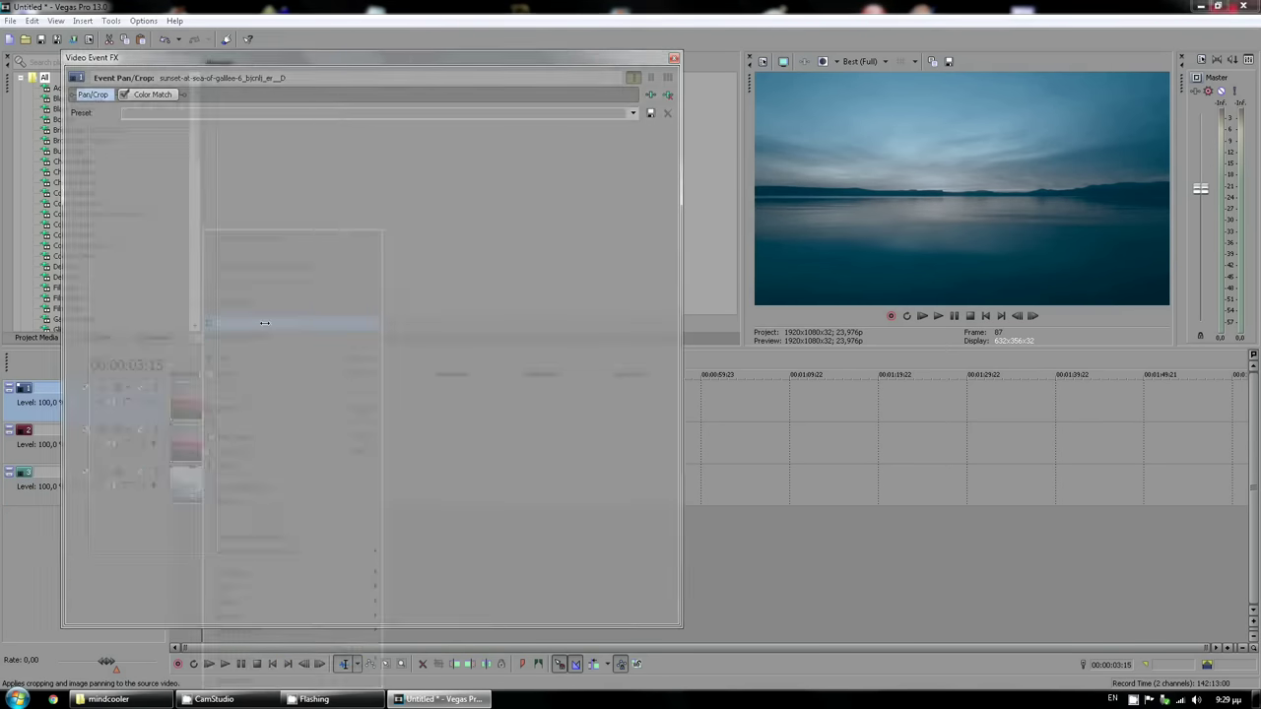
left_click(78, 585)
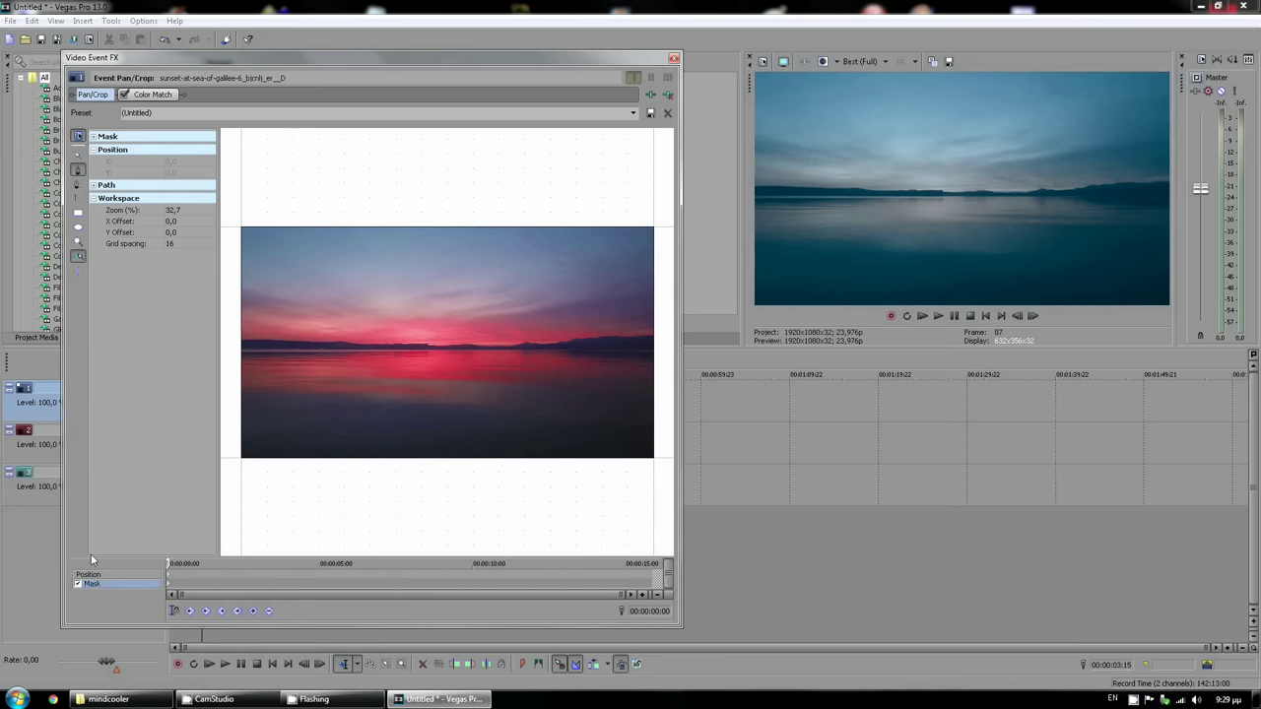
left_click(236, 224)
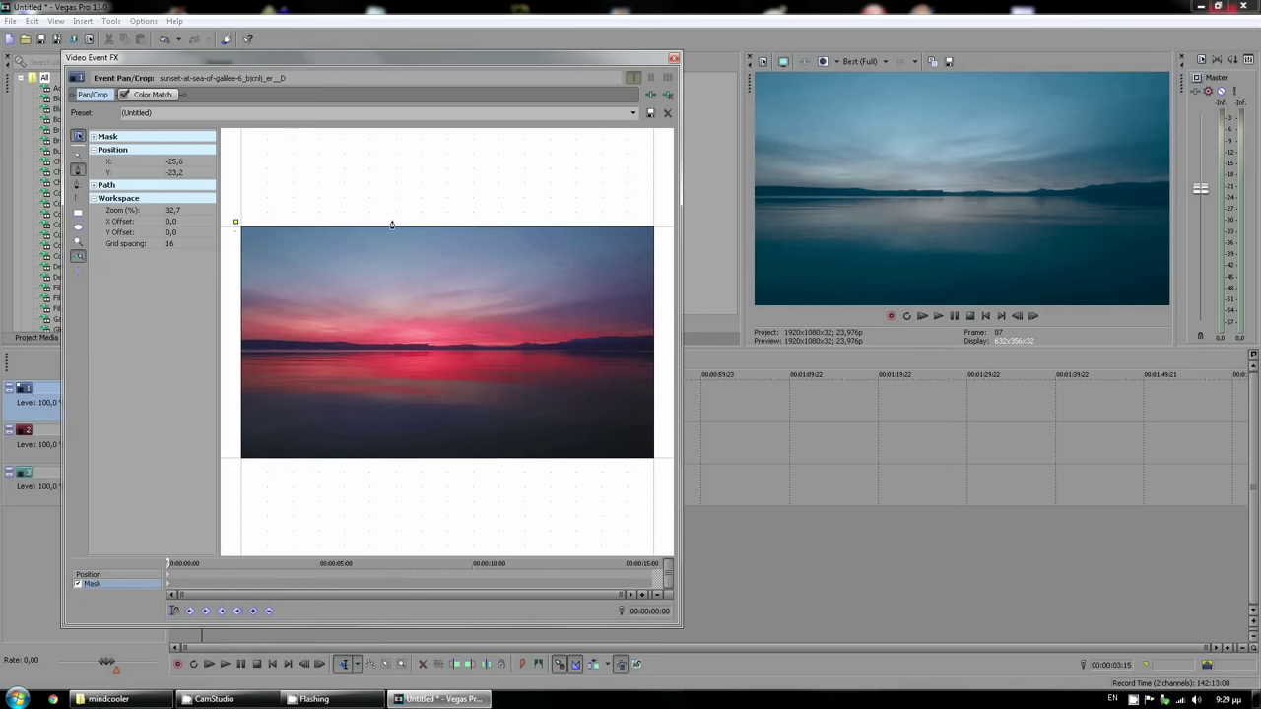
left_click(658, 223)
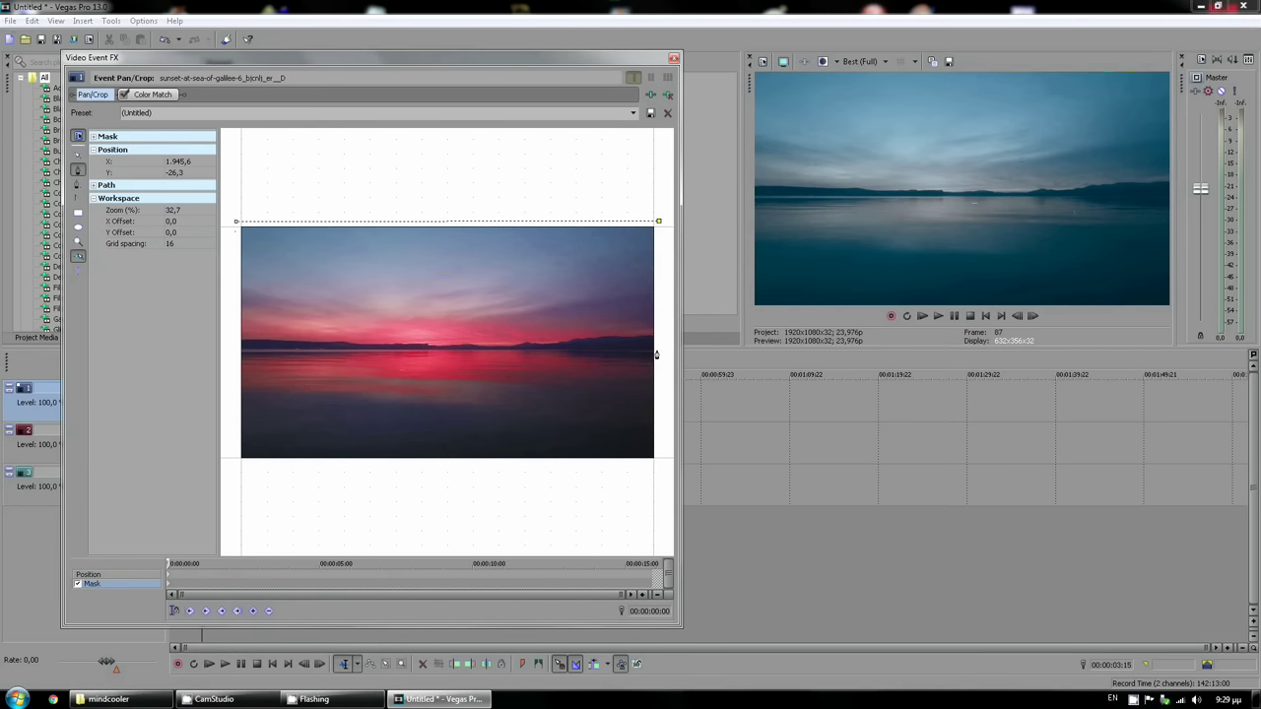
left_click(234, 352)
left_click(235, 224)
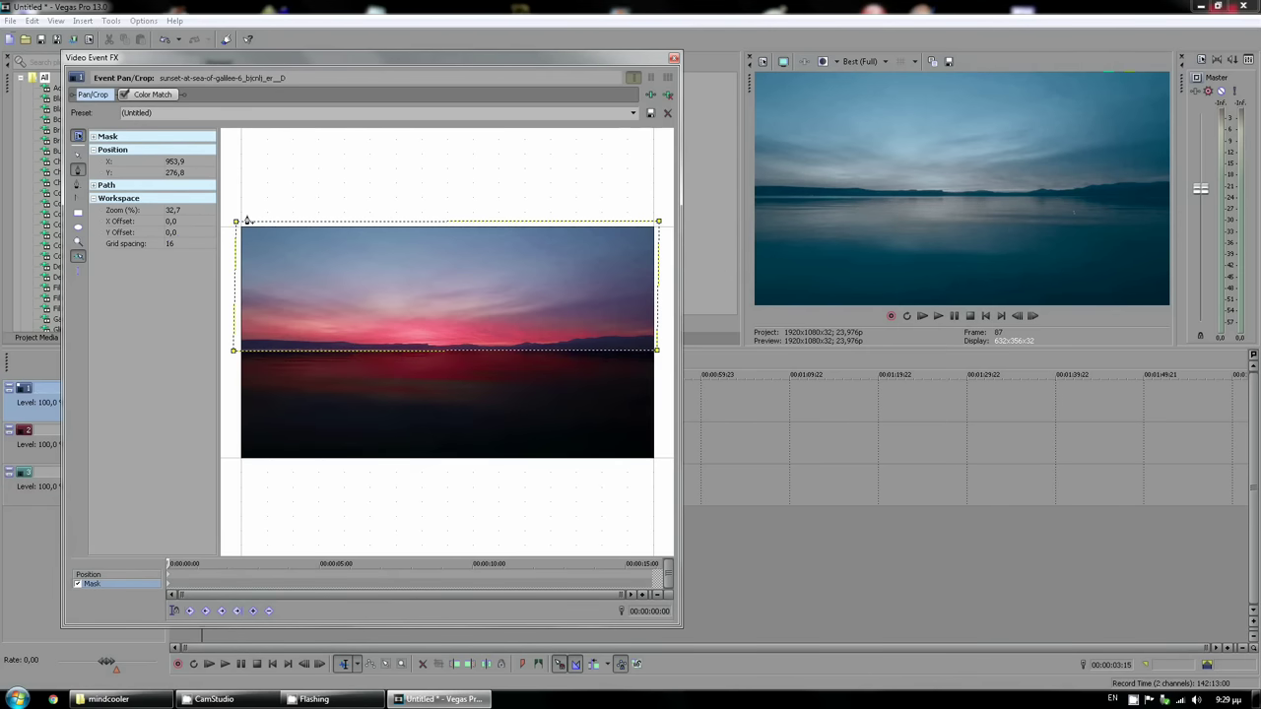
left_click(674, 61)
Mask the track 2 sunset clip with a closed four-point path around the water, from the horizon to below the frame
left_click(225, 440)
right_click(232, 440)
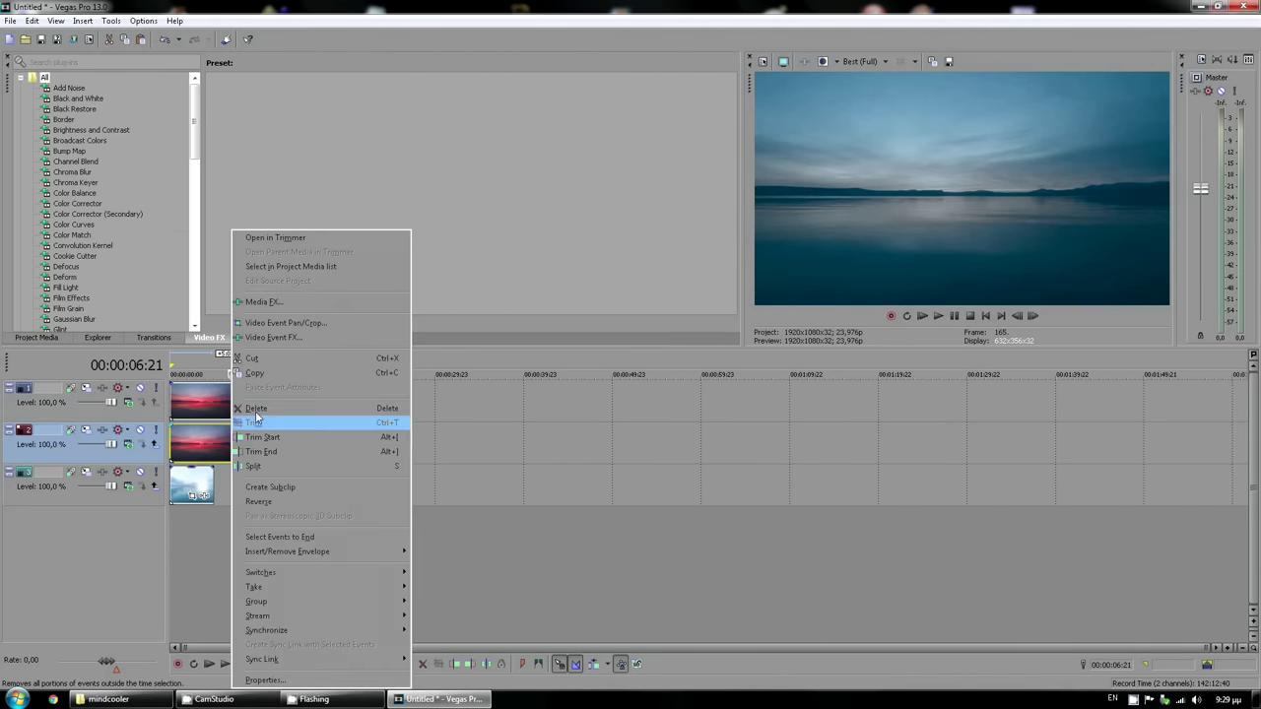
left_click(295, 339)
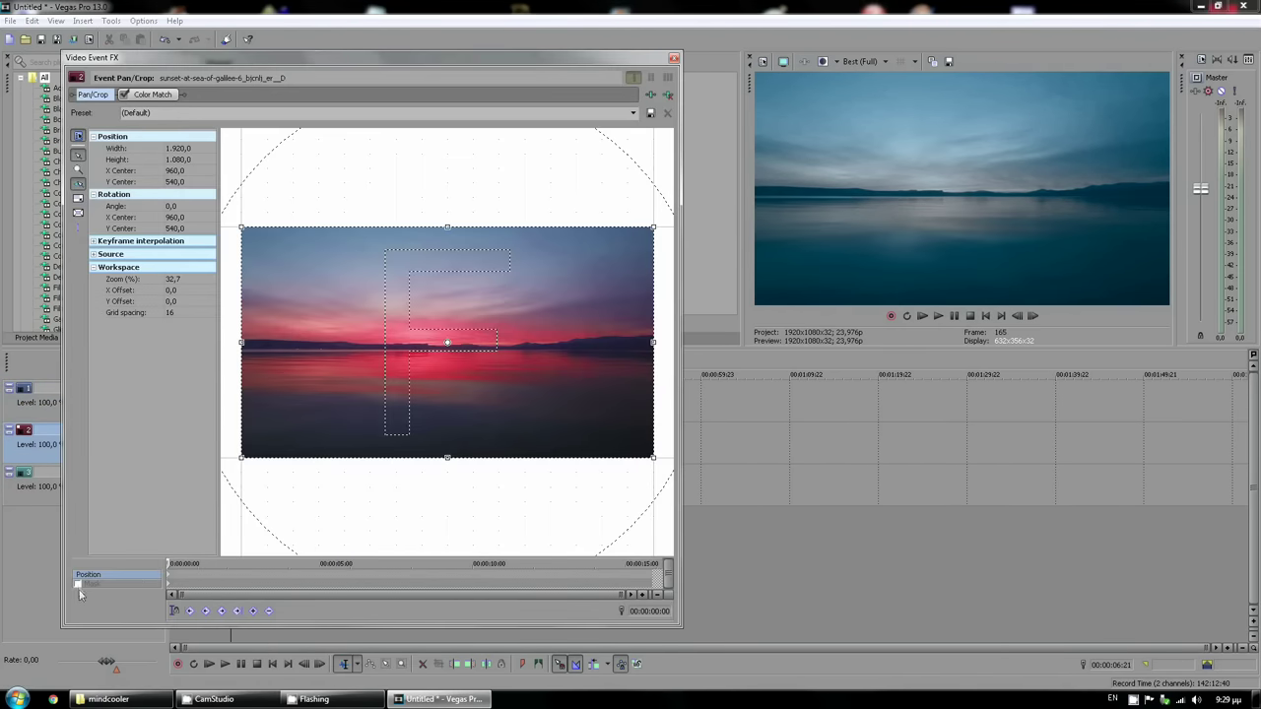
left_click(78, 584)
left_click(236, 355)
left_click(661, 351)
left_click(663, 474)
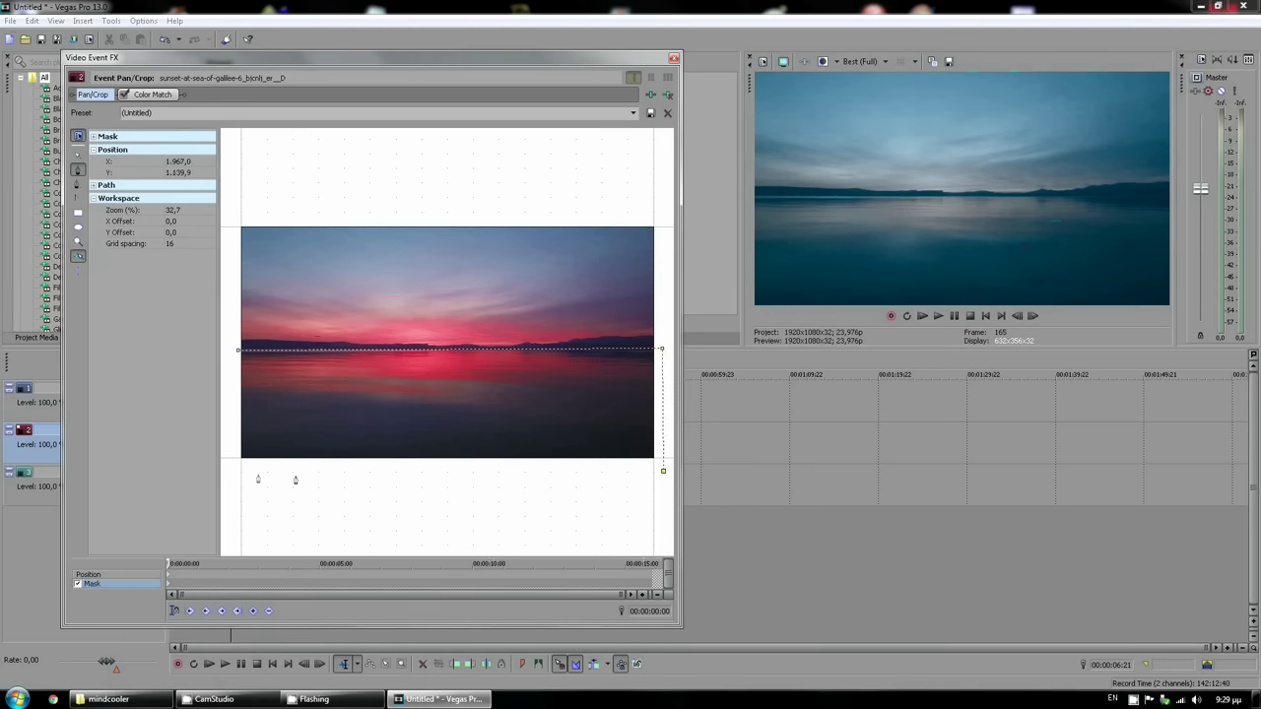
left_click(241, 351)
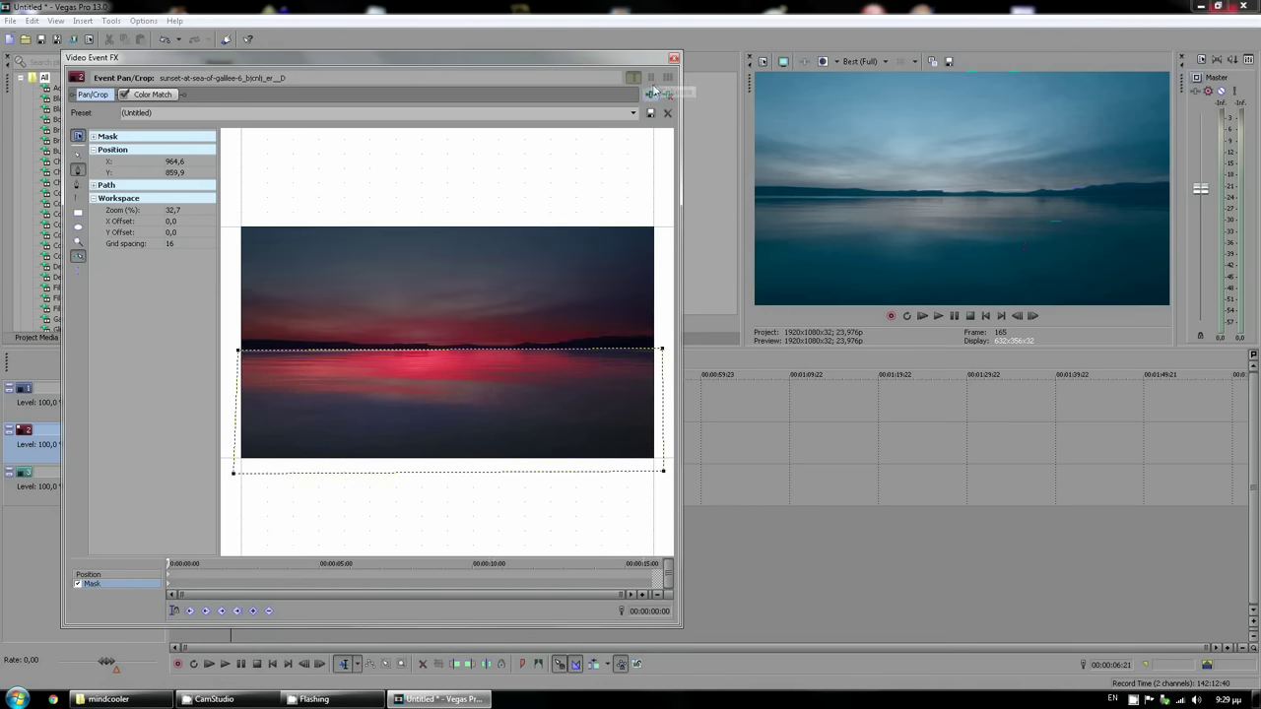
left_click(674, 59)
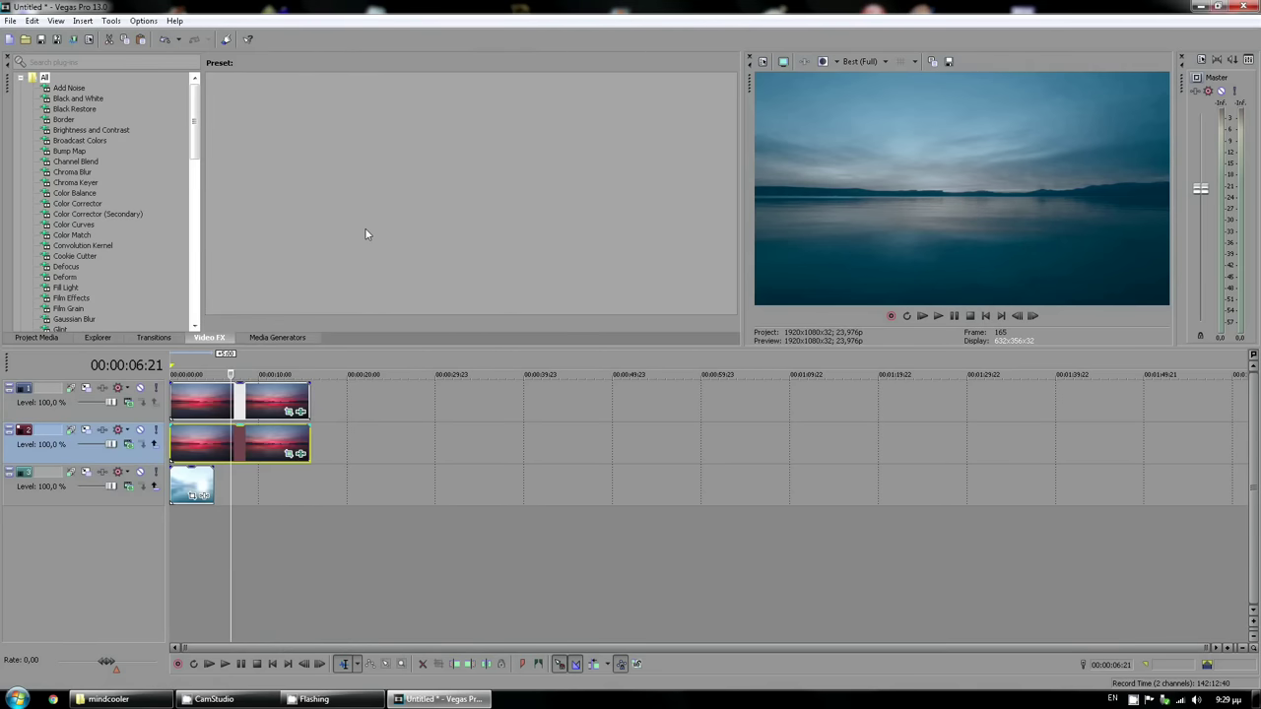
Apply Gaussian Blur to the track 1 sunset clip and reduce its vertical range to 0,0204
left_click(218, 403)
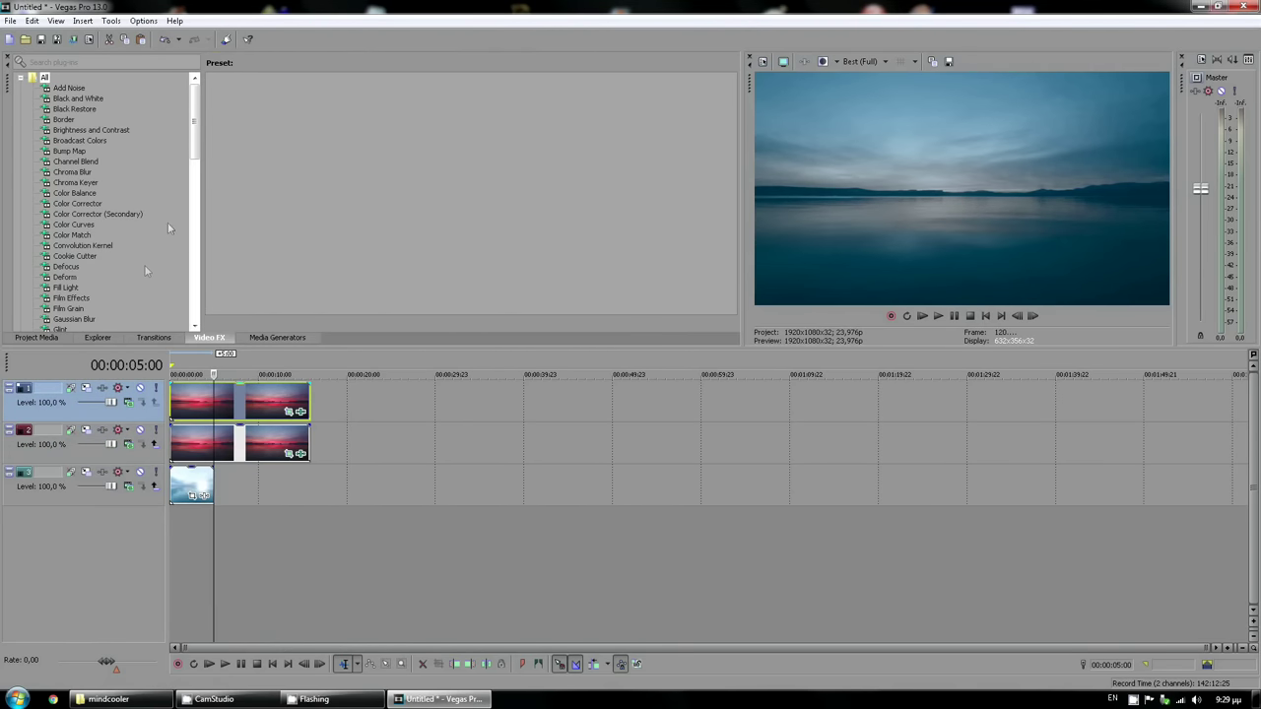
left_click_drag(74, 319, 199, 404)
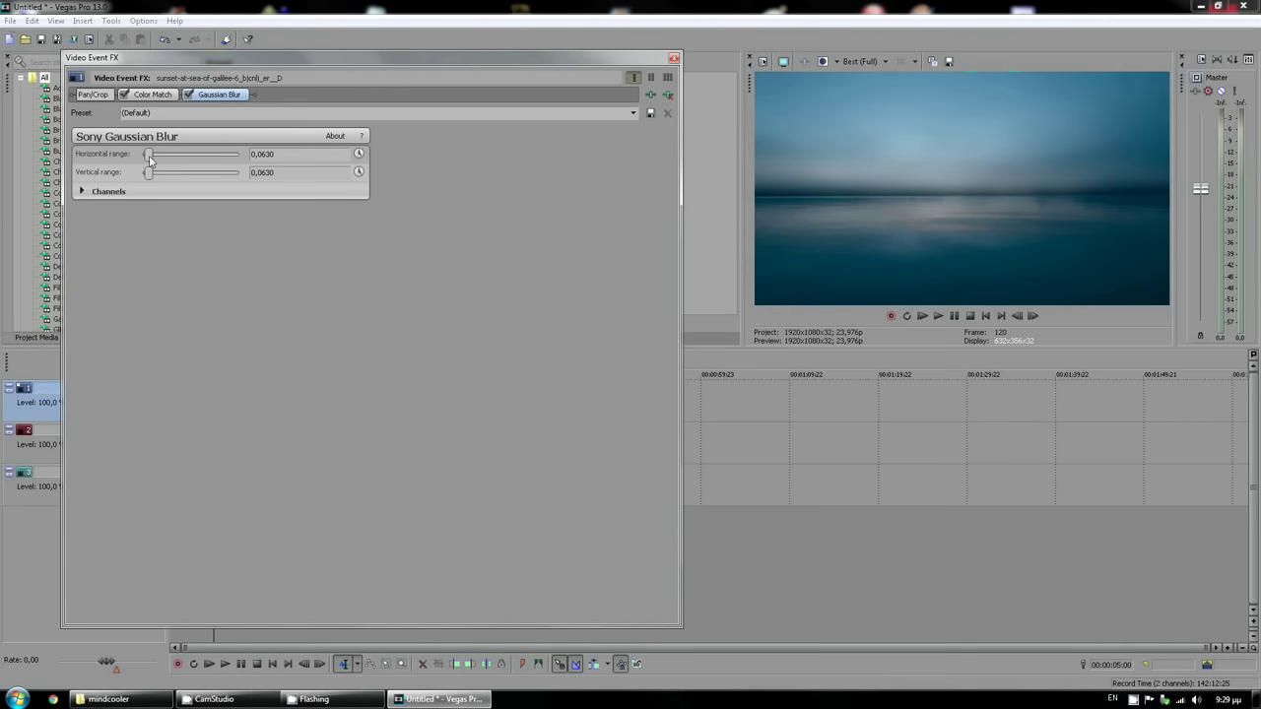
left_click_drag(151, 179, 146, 180)
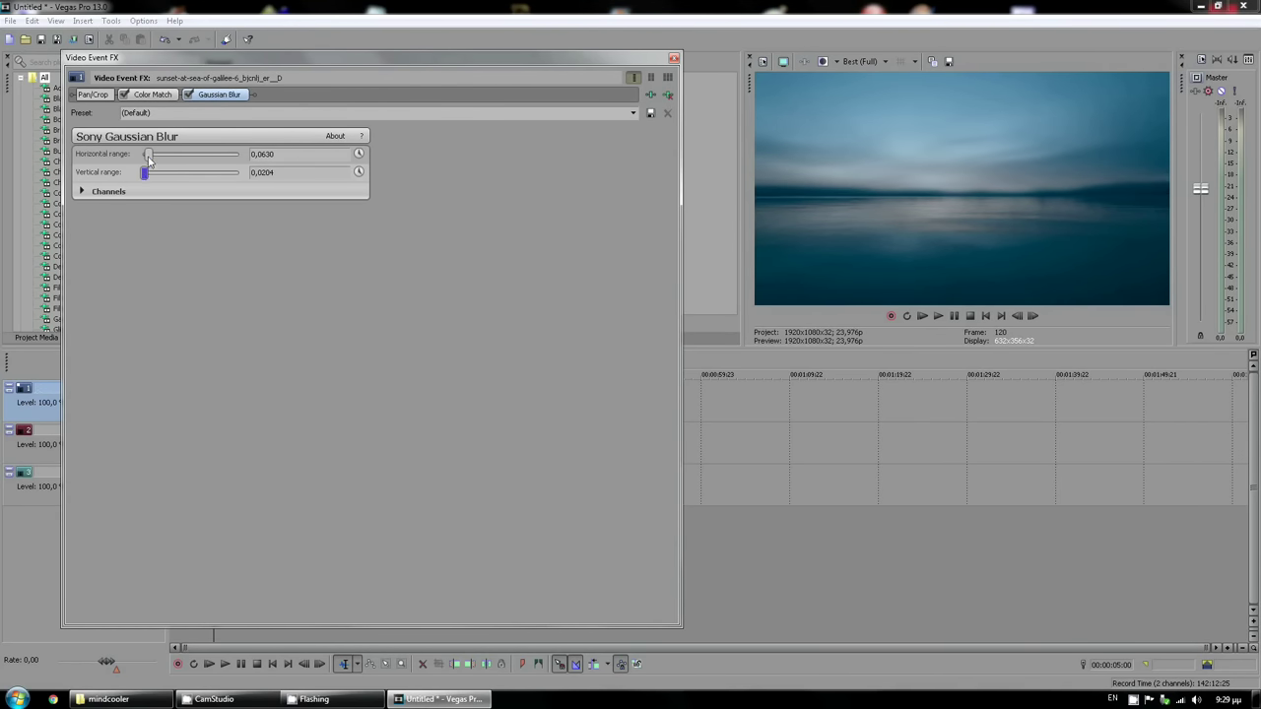
left_click(674, 60)
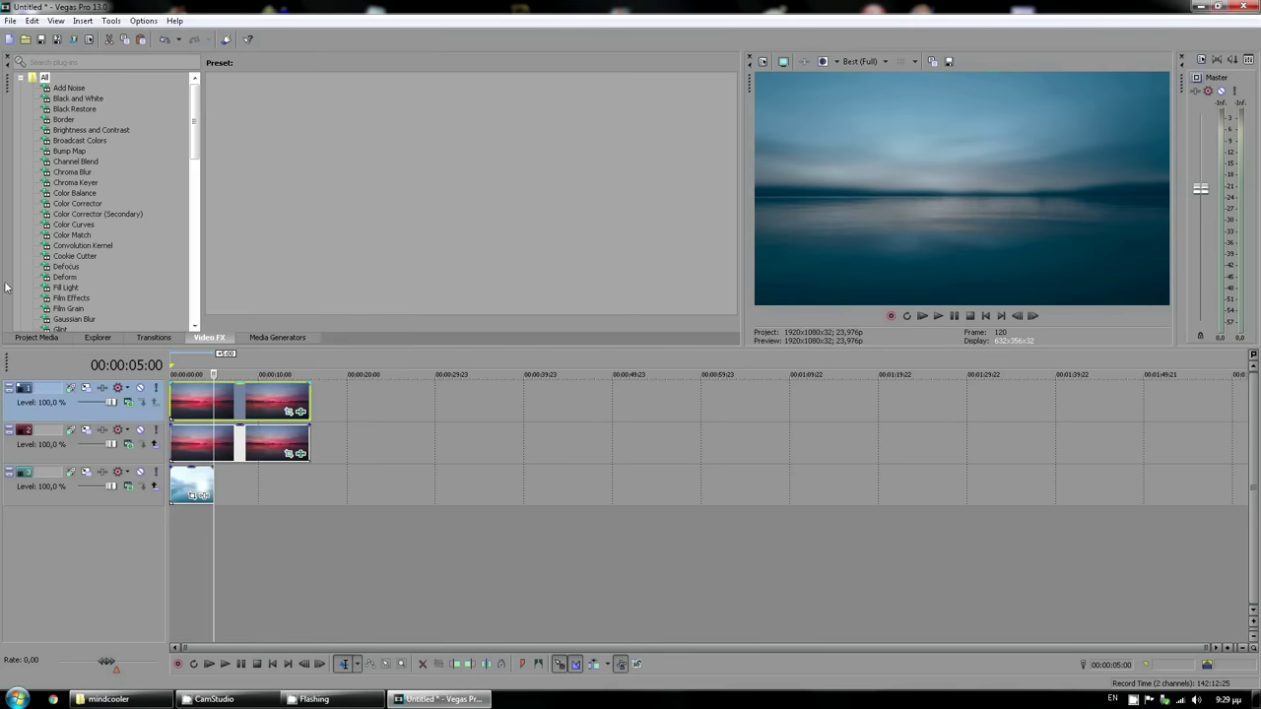
Apply Brightness and Contrast to the track 1 sunset clip with brightness 0,116 and contrast -0,048
left_click_drag(91, 130, 204, 404)
left_click_drag(193, 160, 186, 176)
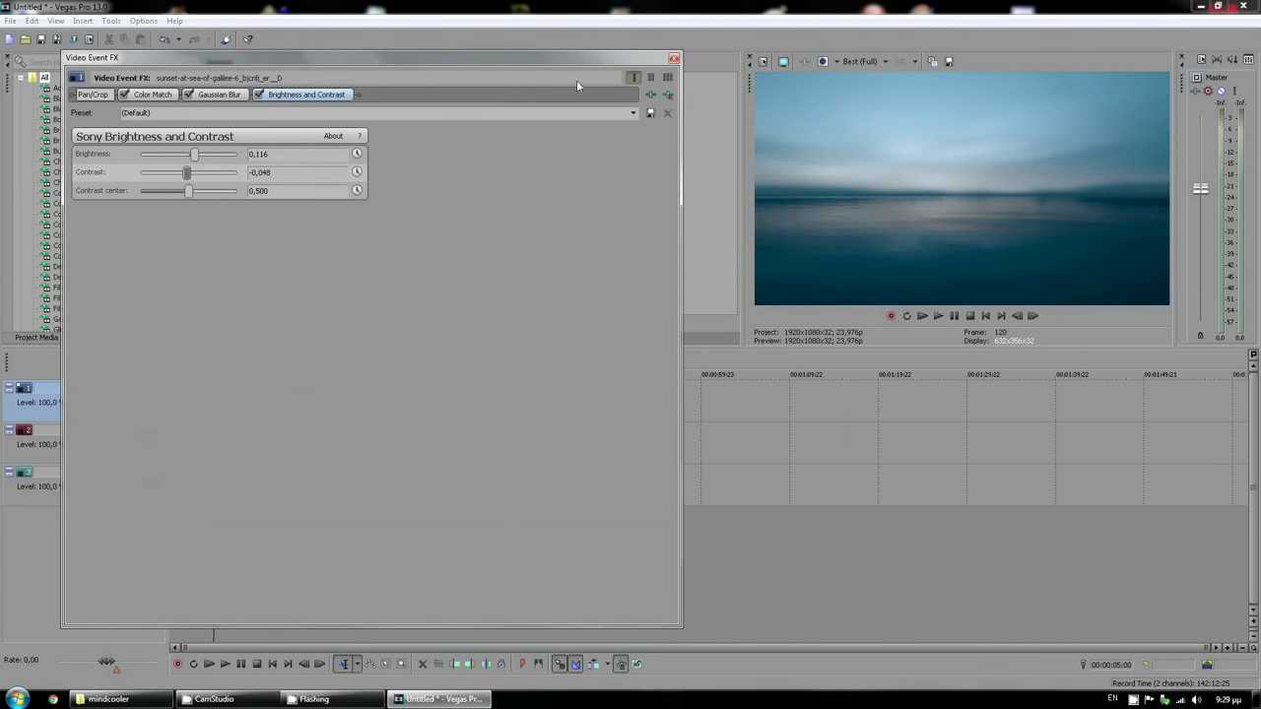
left_click(674, 59)
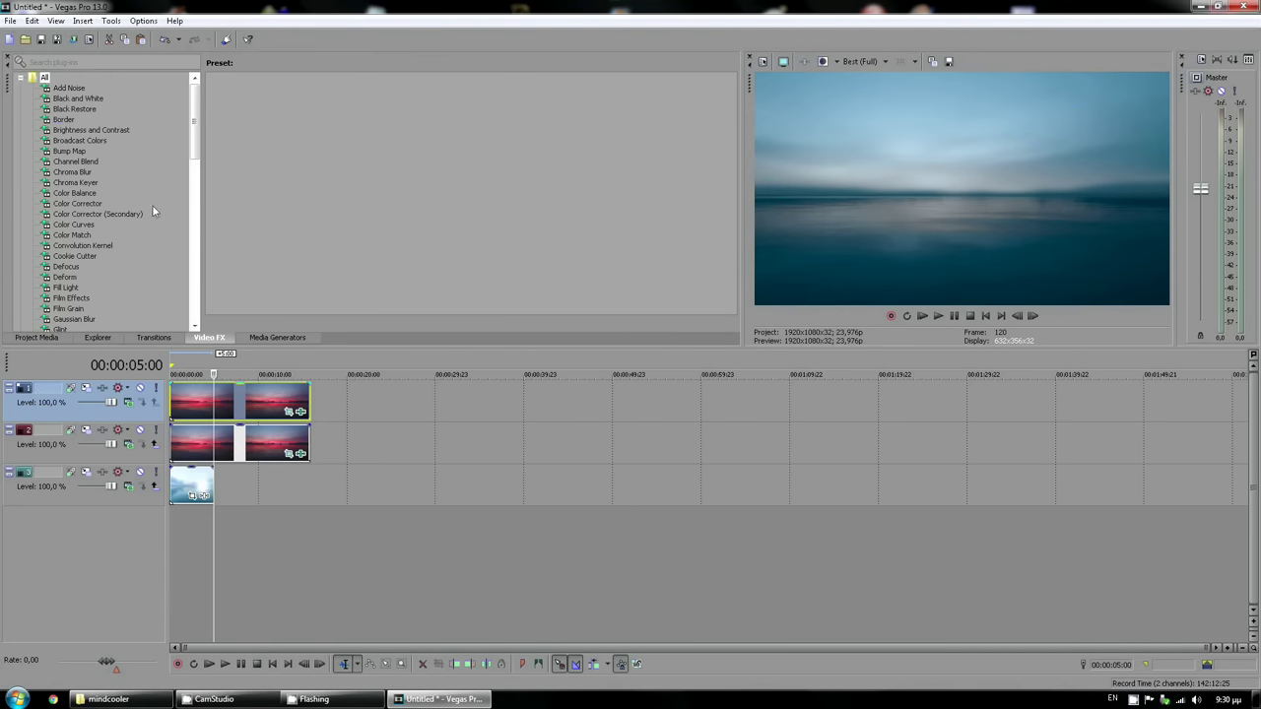
Apply Brightness and Contrast to the track 2 sunset clip with brightness 0,088 and contrast -0,061
left_click_drag(84, 129, 229, 440)
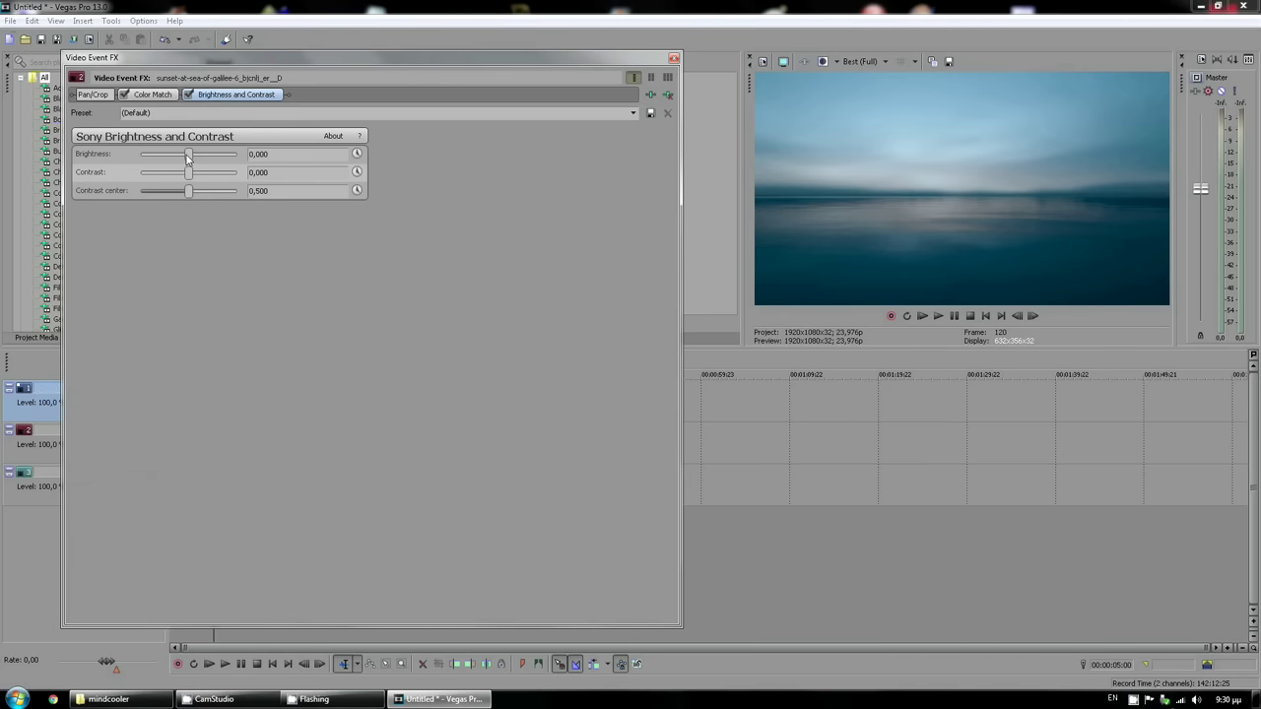
left_click_drag(190, 158, 186, 178)
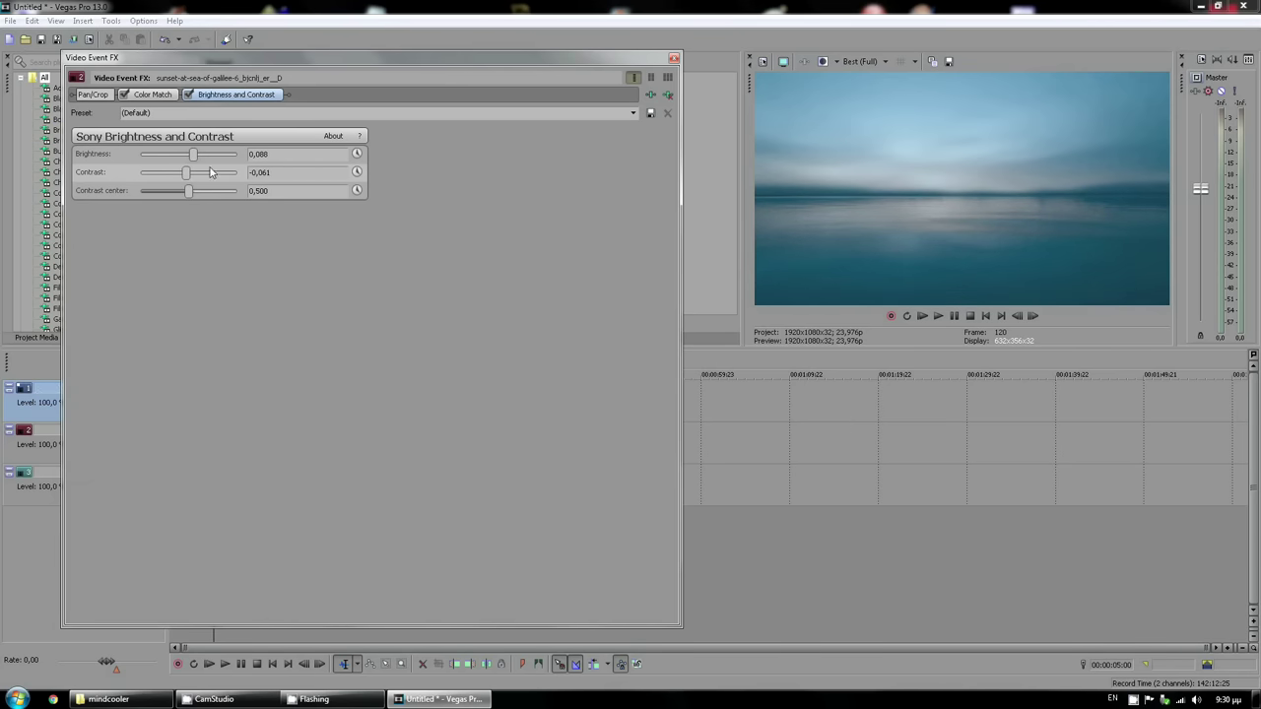
left_click(674, 60)
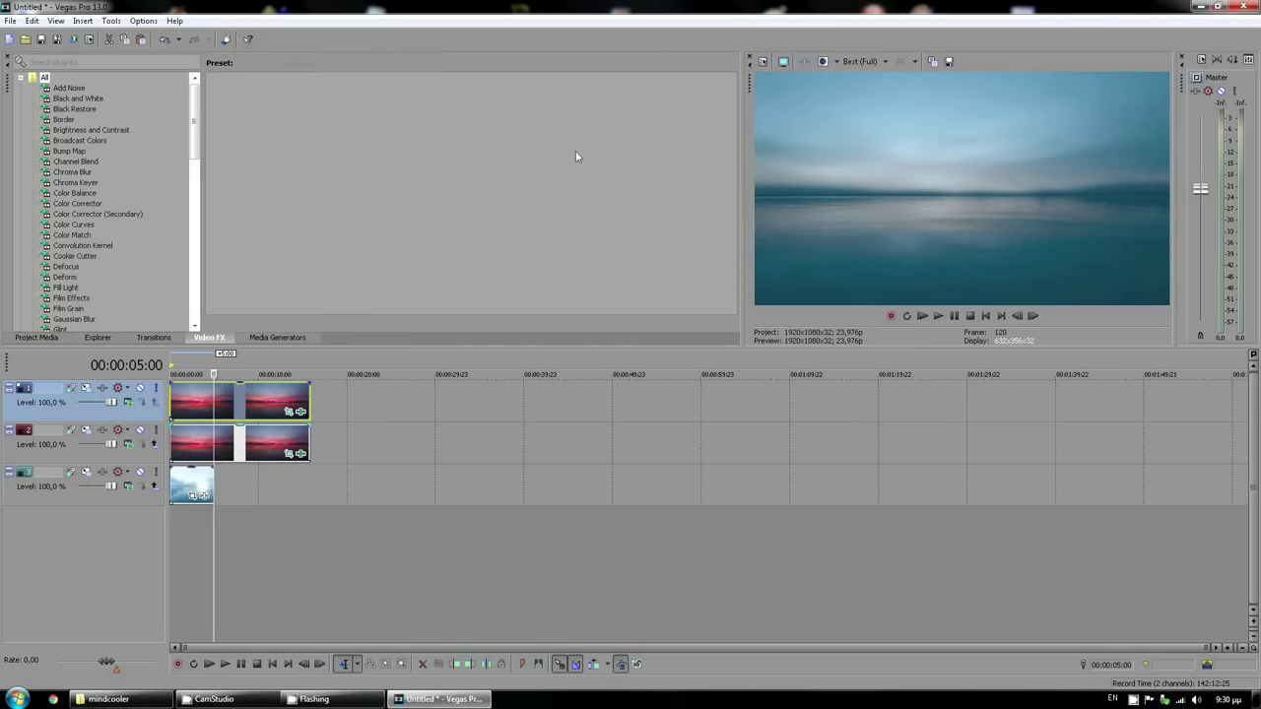
Extend the youtubeloop.jpg clip on track 3 to the end of the sunset clips and lower the opacity of both sunset clips
left_click_drag(209, 490, 310, 489)
left_click(247, 392)
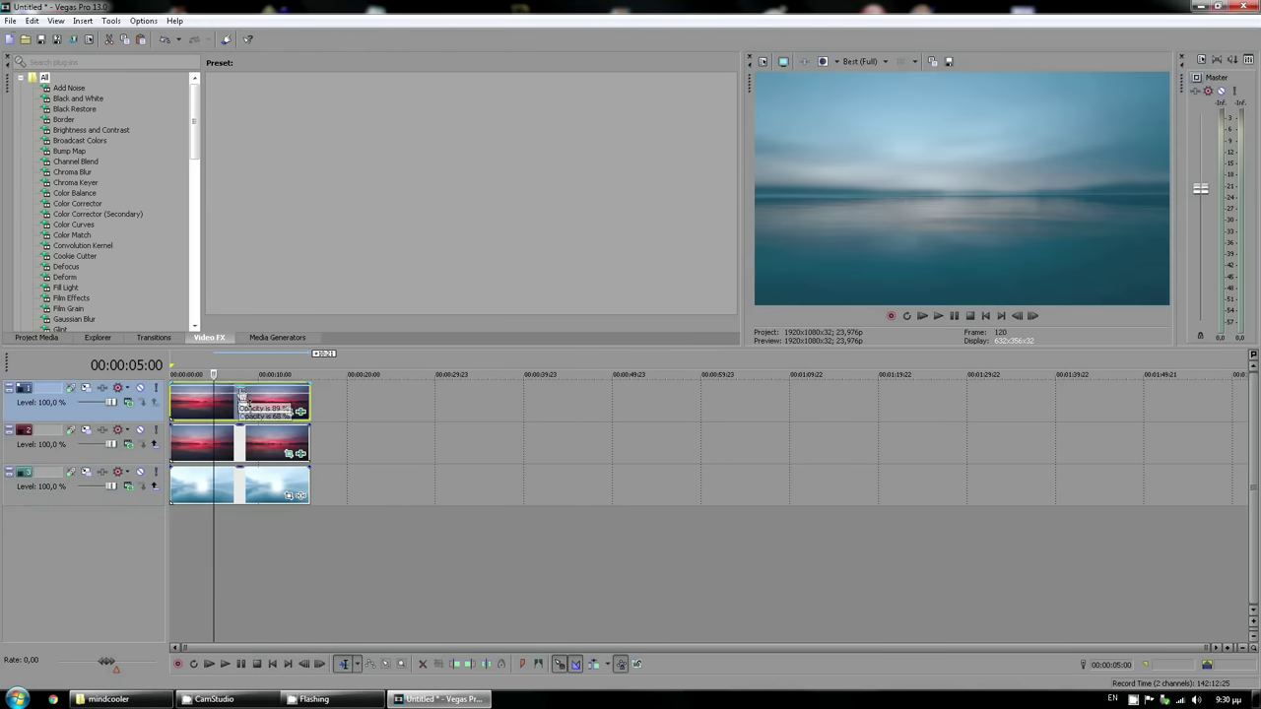
mouse_move(245, 432)
left_mouse_down()
mouse_move(246, 480)
mouse_move(252, 451)
left_mouse_up()
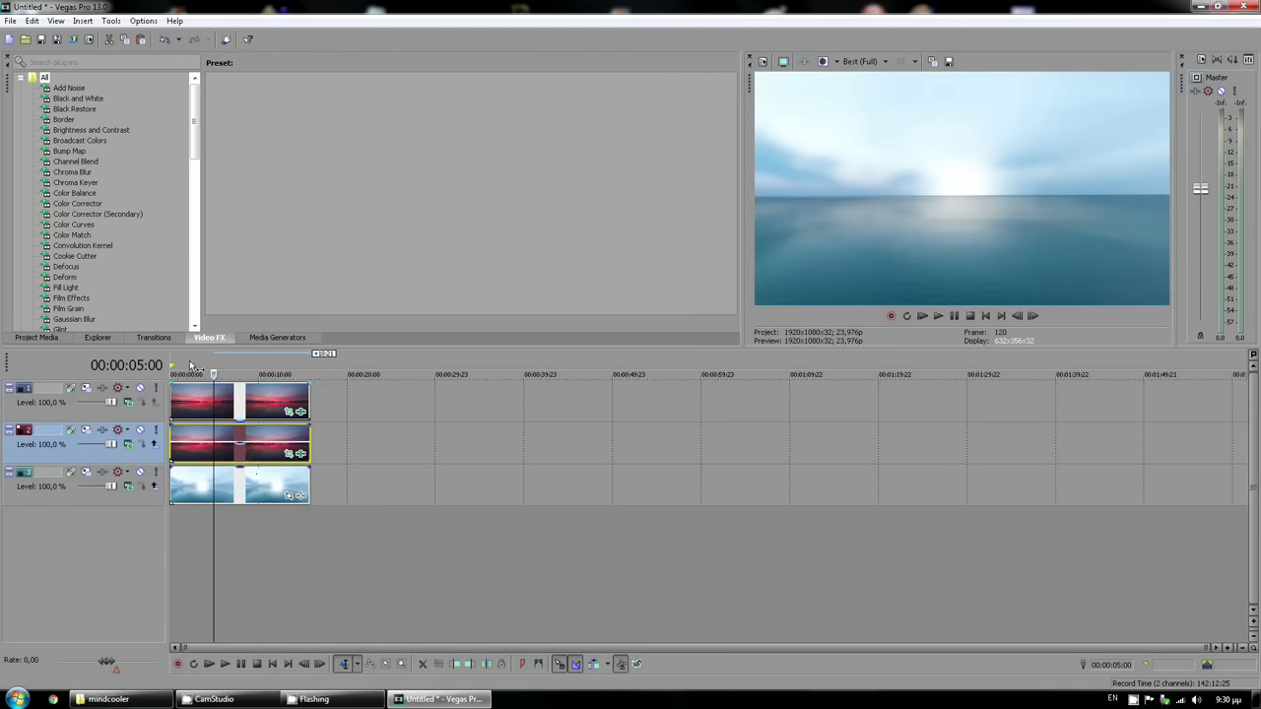
Raise the brightness of the track 2 sunset clip's Brightness and Contrast effect to 0,224
right_click(225, 453)
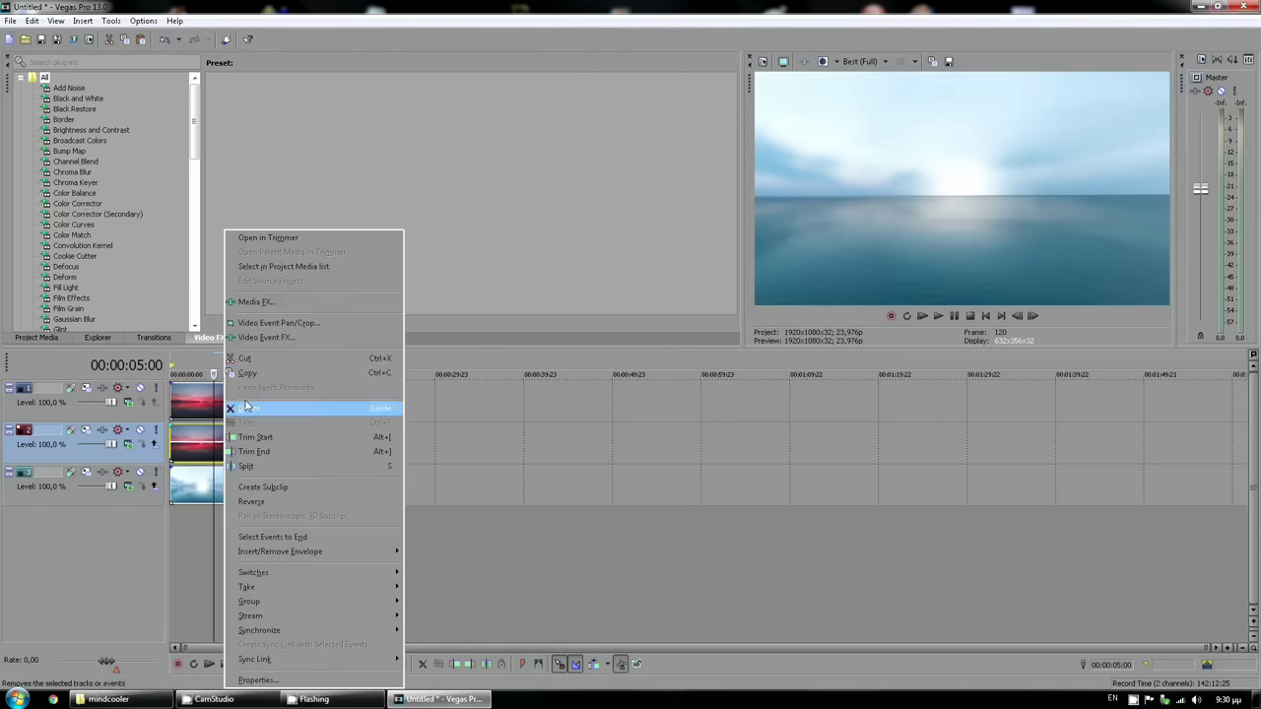
left_click(280, 342)
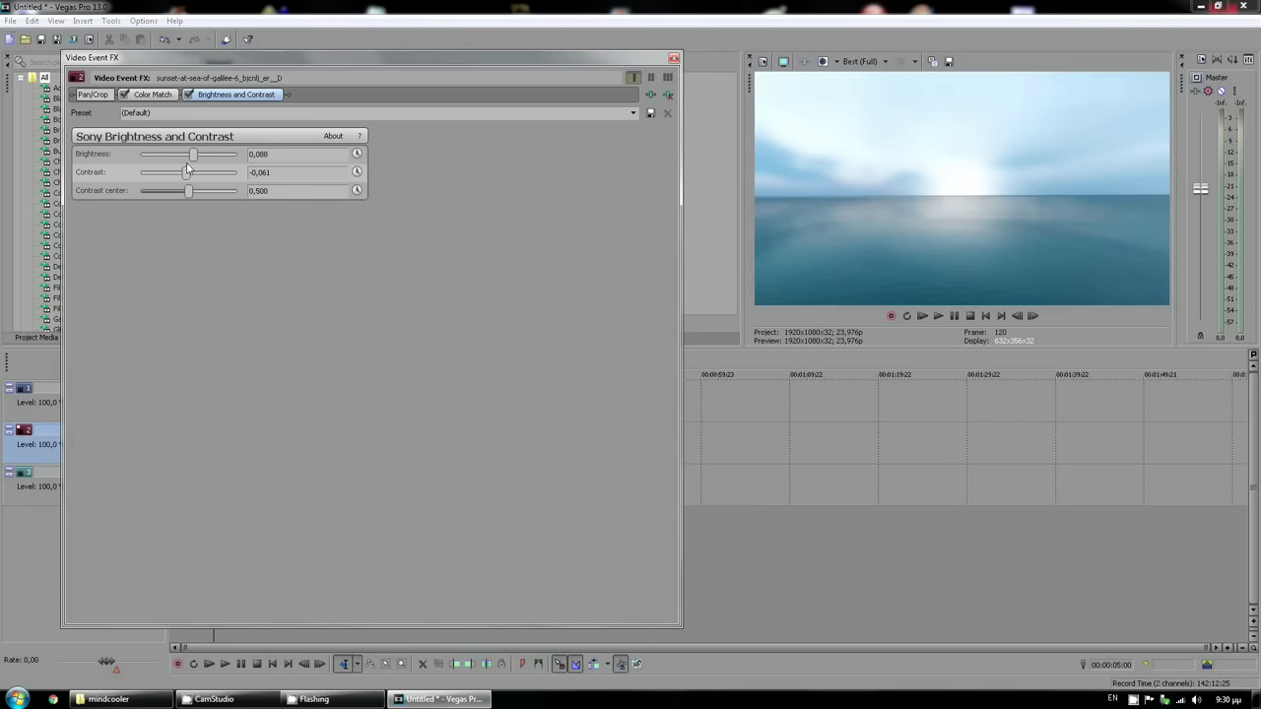
left_click_drag(193, 155, 199, 157)
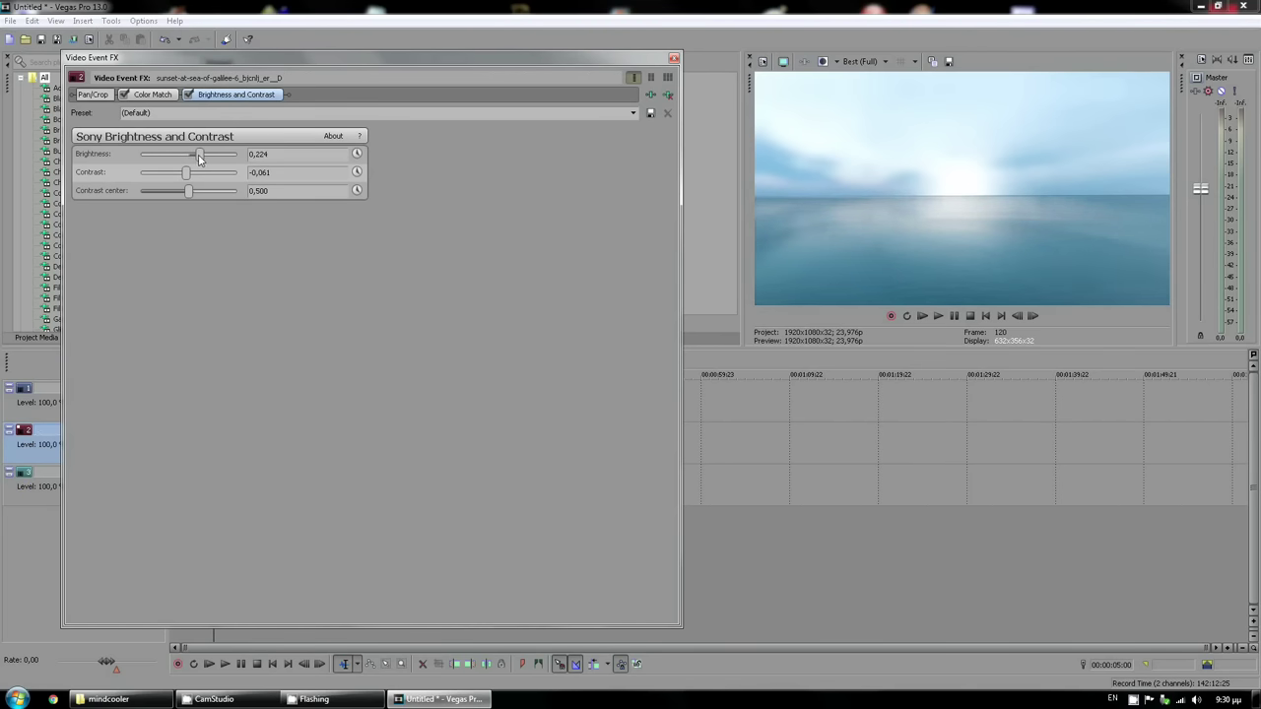
left_click(674, 61)
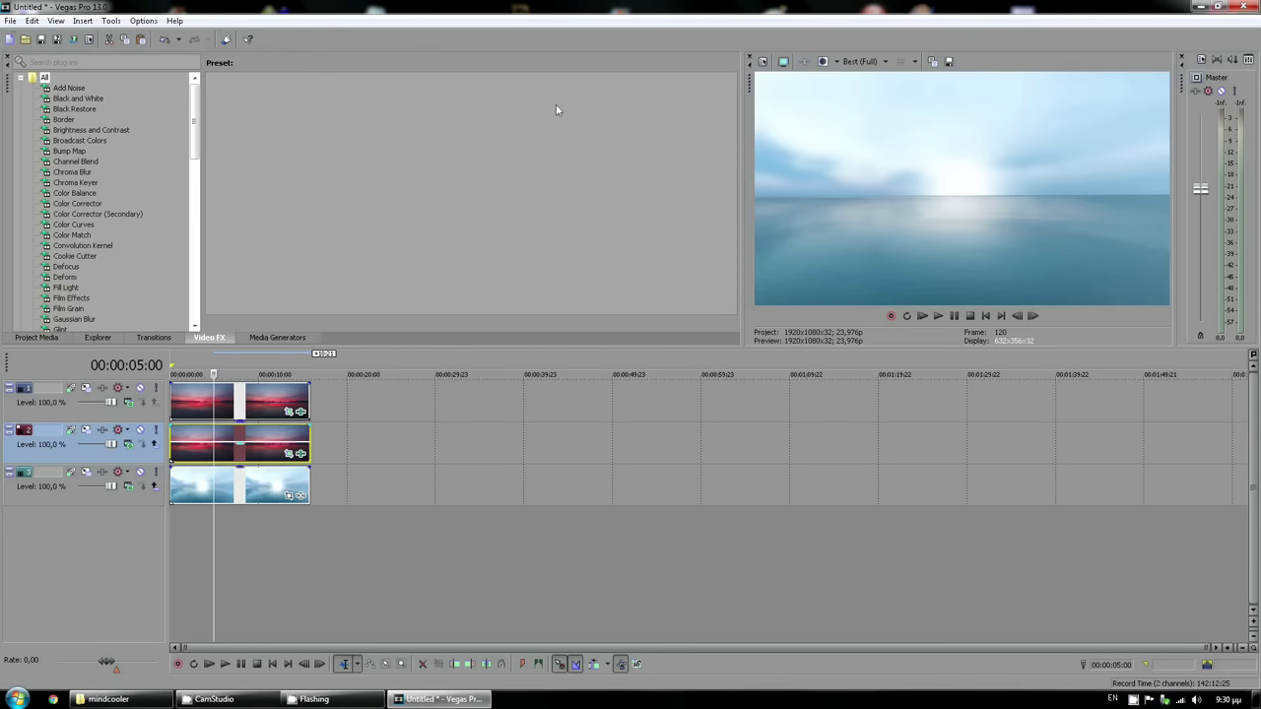
Set the track 1 sunset clip's opacity to about 43 % and lower the track 2 clip's opacity slightly further
left_click_drag(246, 386, 255, 404)
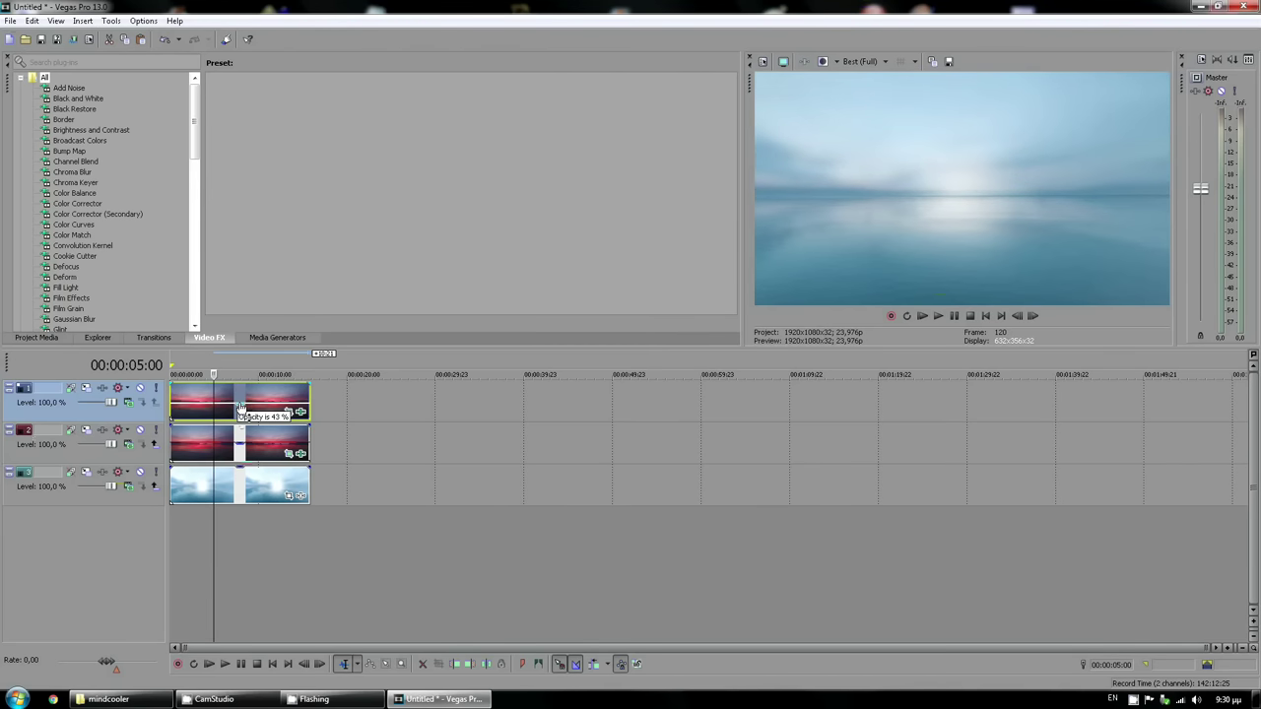
left_click_drag(240, 446, 244, 453)
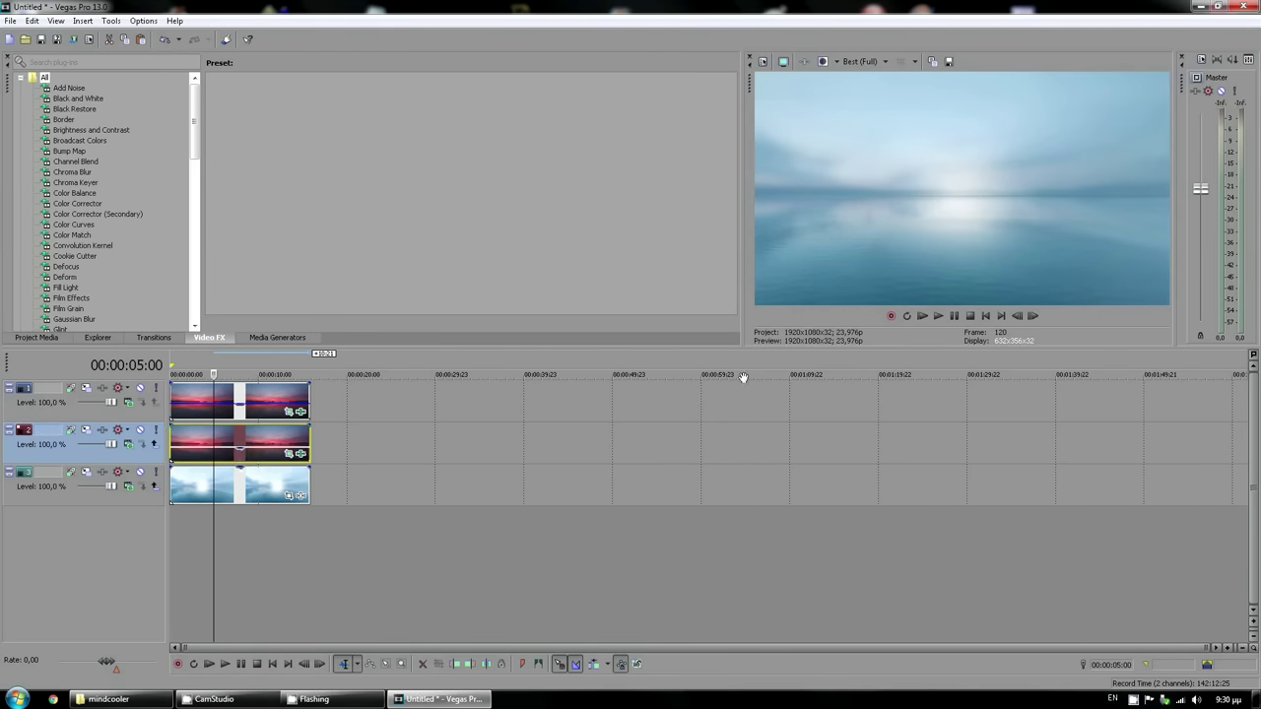
Play the composite from the start of the timeline to check it, then stop playback
left_click(988, 317)
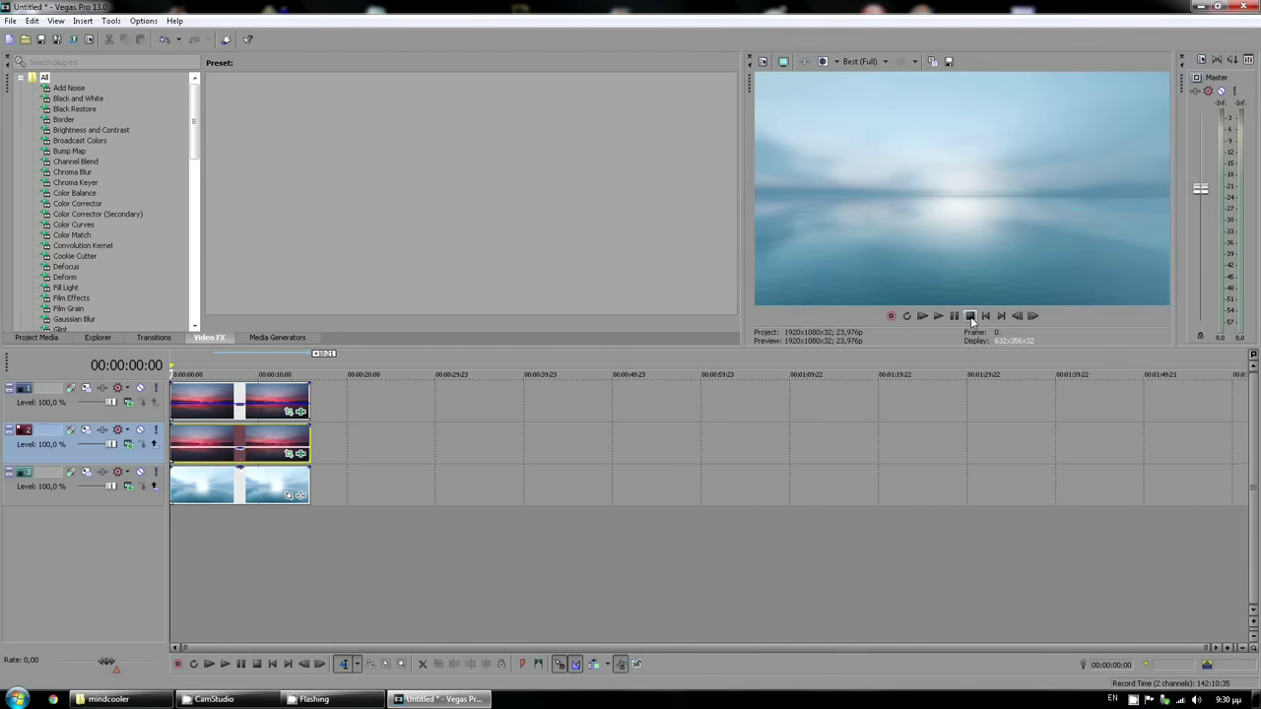
left_click(937, 316)
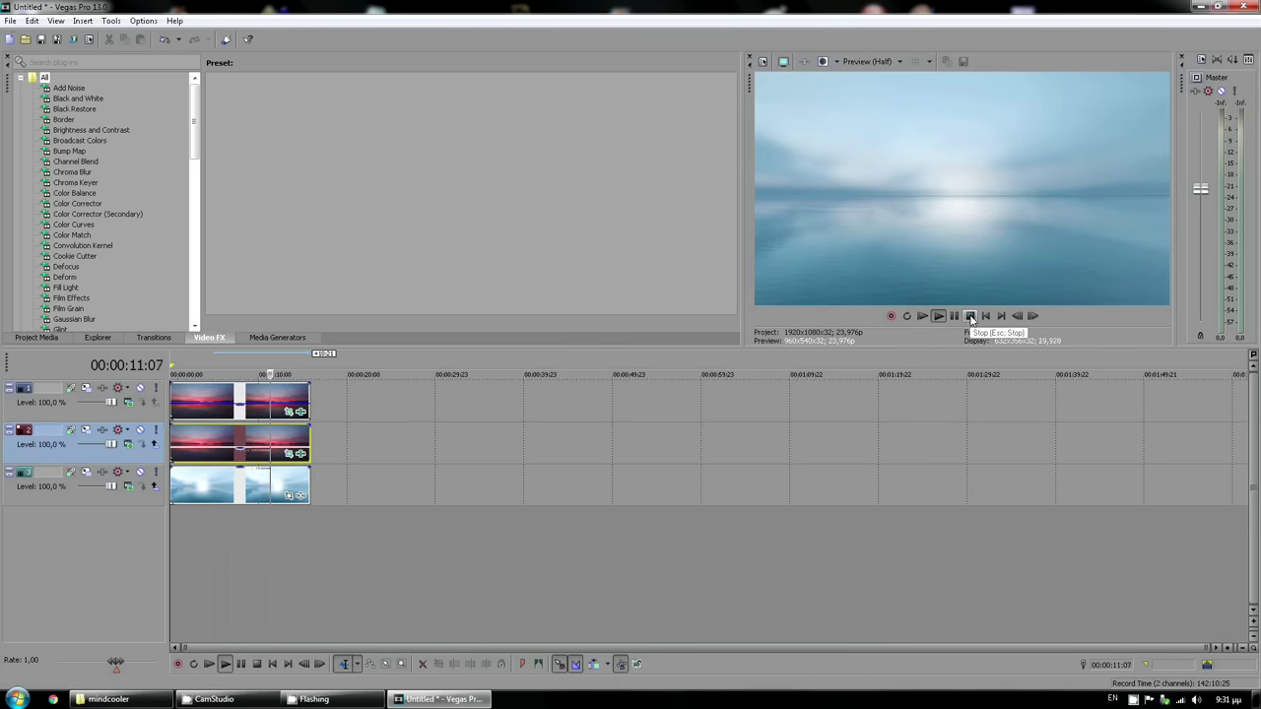
left_click(969, 316)
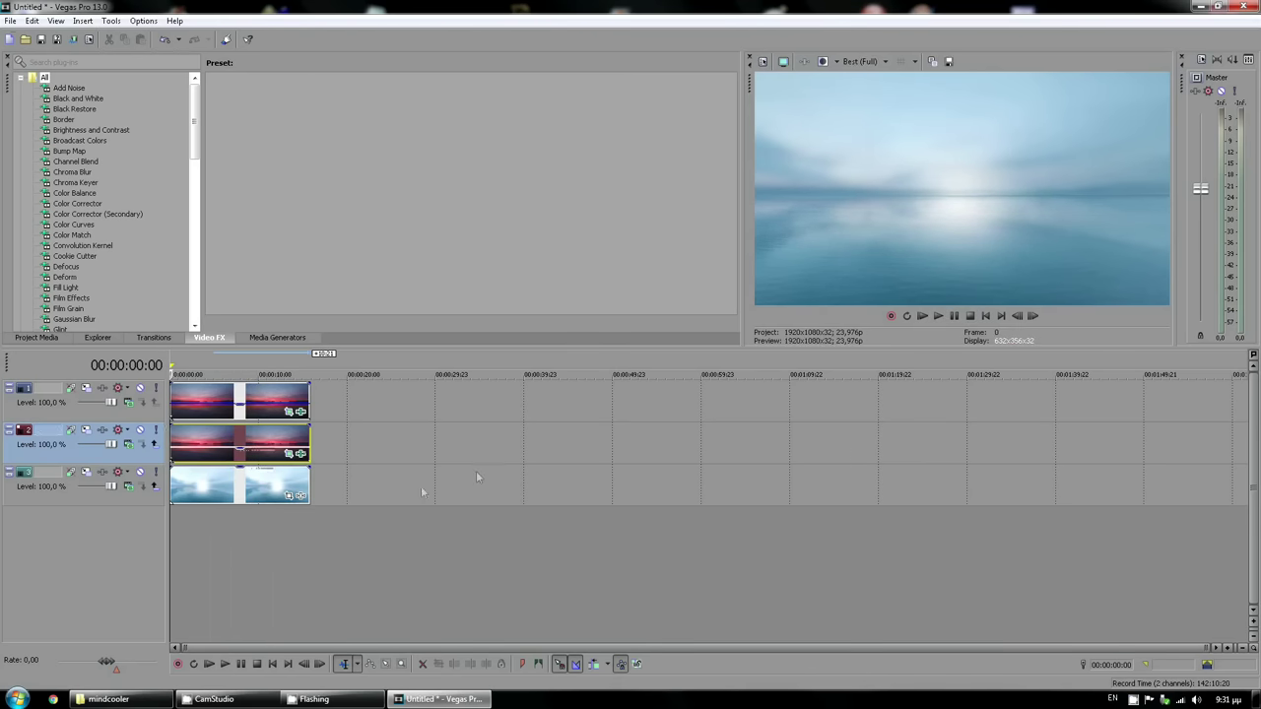
Copy the track 1 sunset clip, paste it directly after the original and reverse the copy
right_click(271, 392)
left_click(328, 373)
right_click(328, 411)
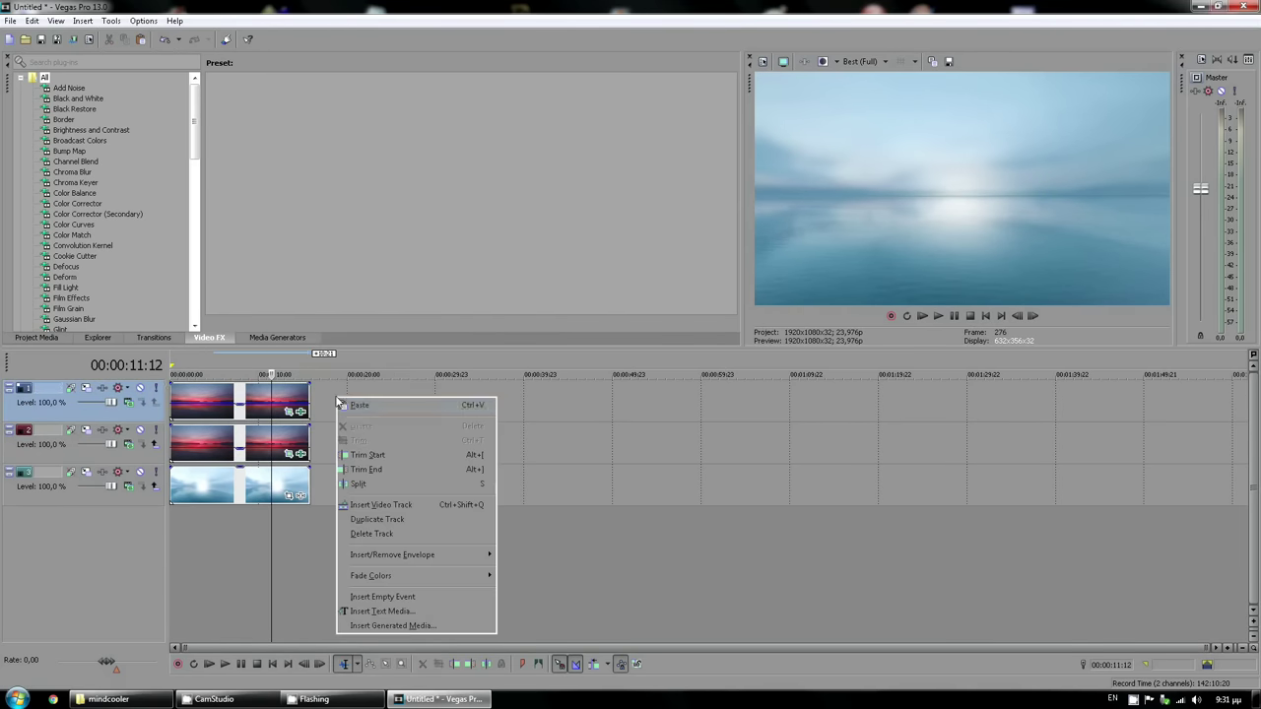
left_click(364, 407)
left_click_drag(308, 391, 365, 396)
right_click(365, 396)
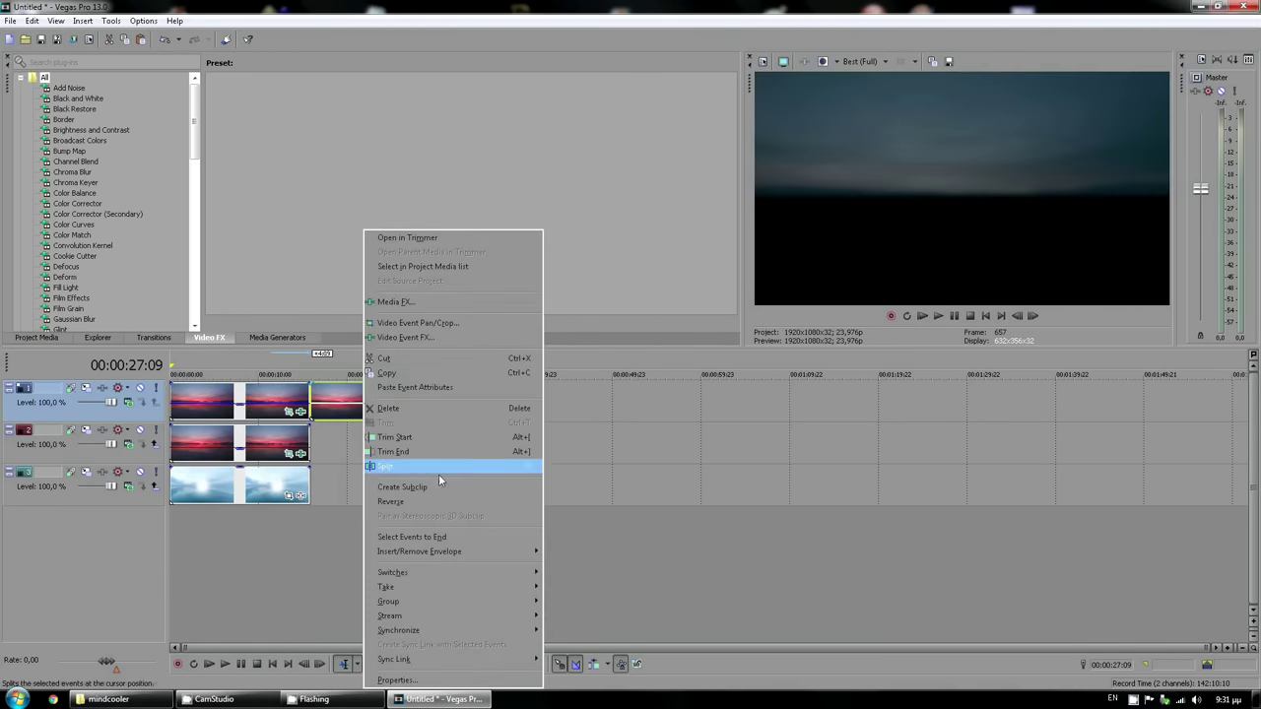
left_click(456, 505)
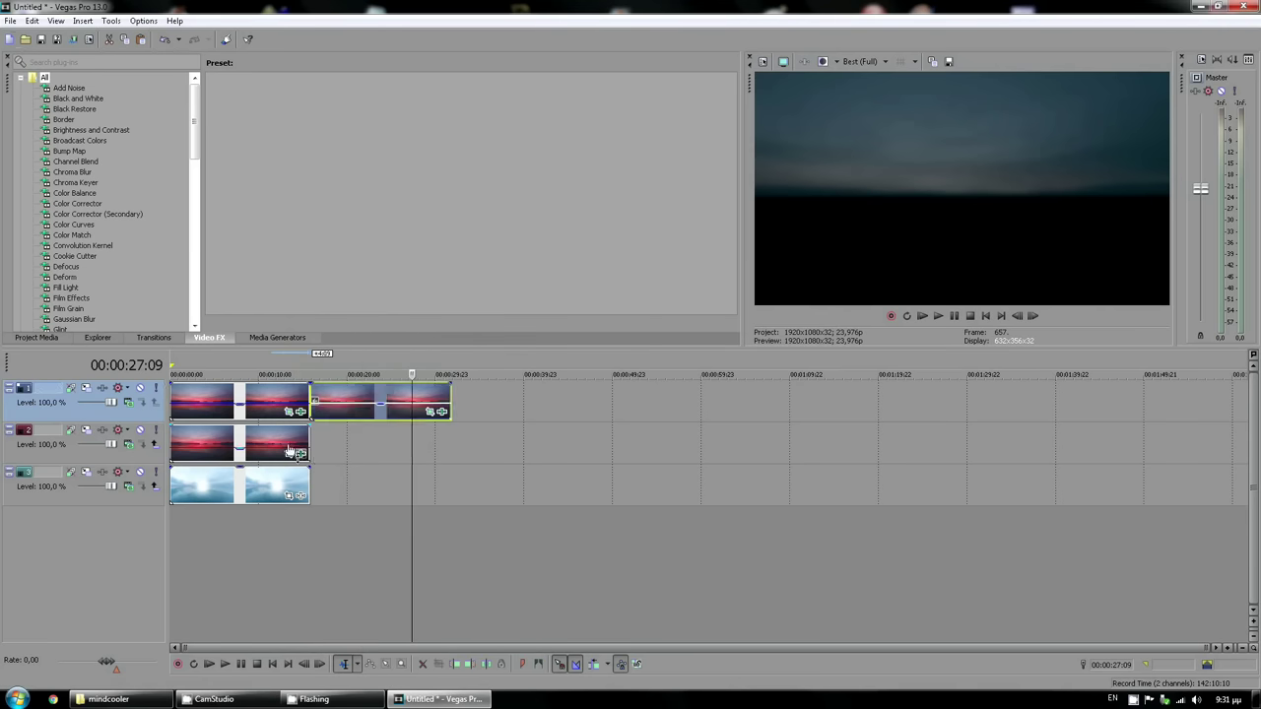
Duplicate the track 2 sunset clip directly after the original and reverse the duplicate
left_click(281, 444)
right_click(280, 444)
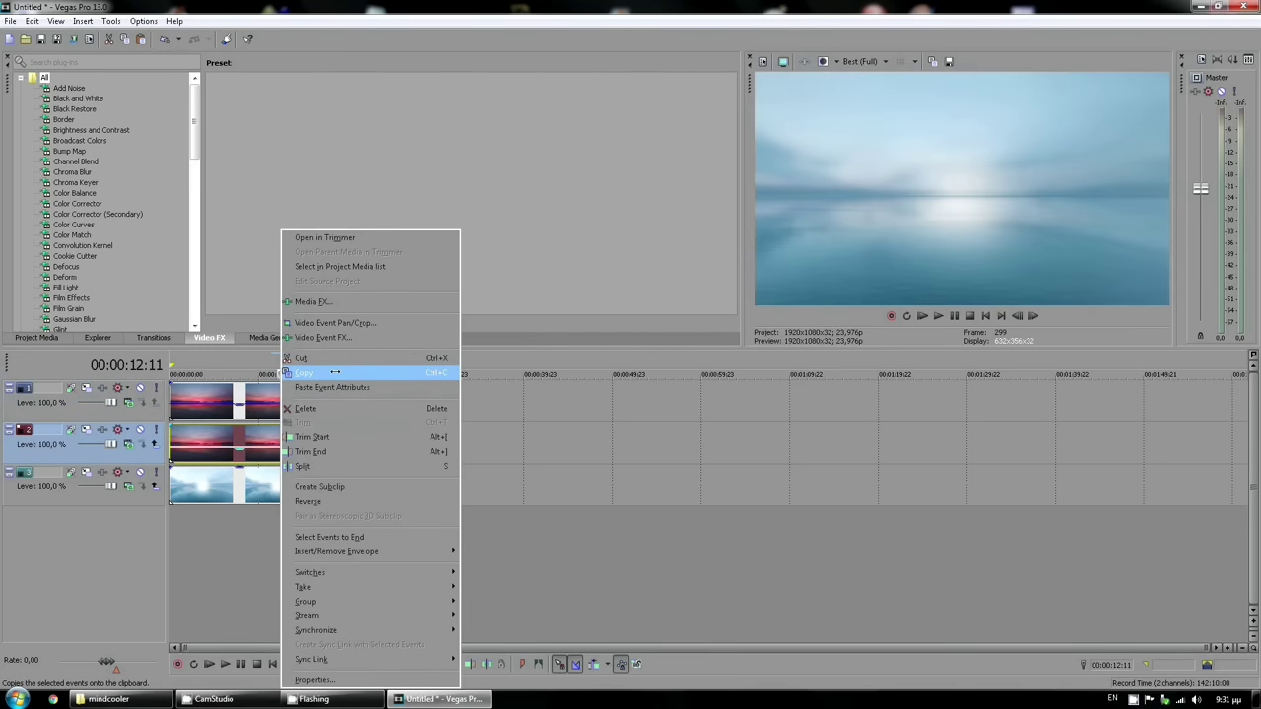
left_click(331, 373)
right_click(342, 434)
left_click(362, 448)
left_click_drag(365, 450, 383, 442)
right_click(407, 440)
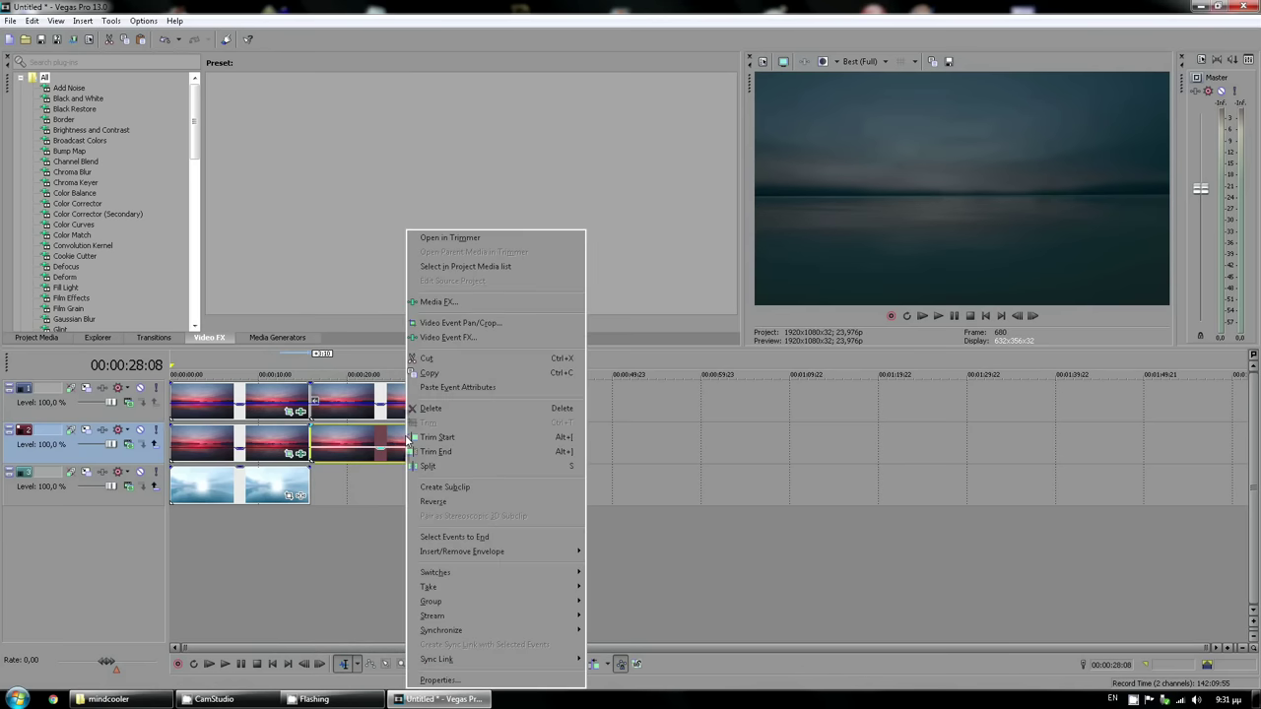
left_click(454, 503)
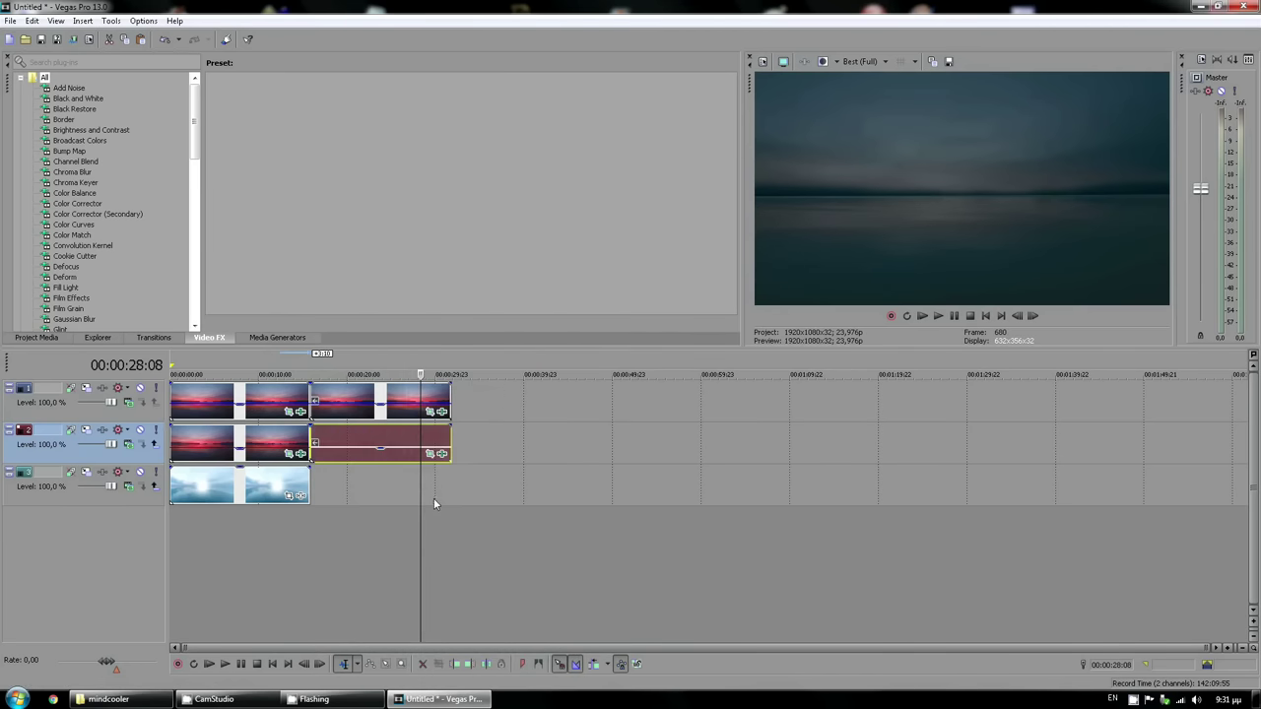
Extend the track 3 background clip to the end of the reversed clips, and view the Render As options without rendering
left_click_drag(310, 488, 451, 488)
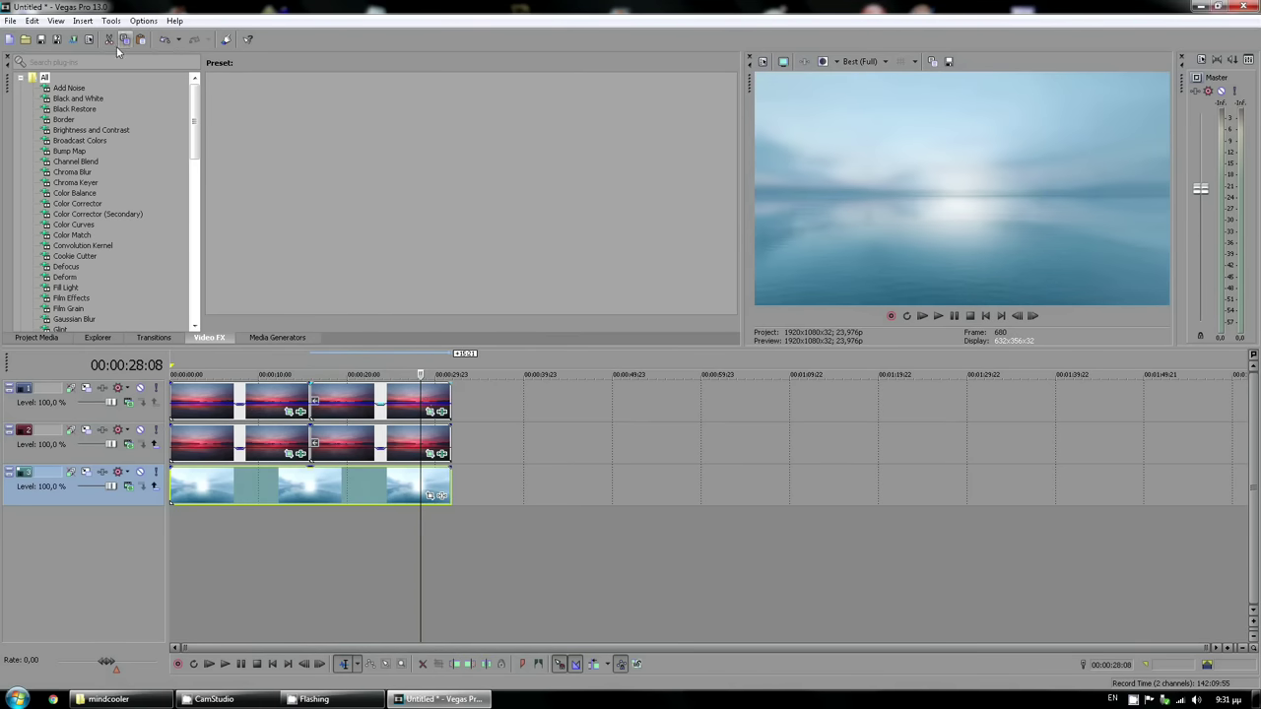
left_click(12, 21)
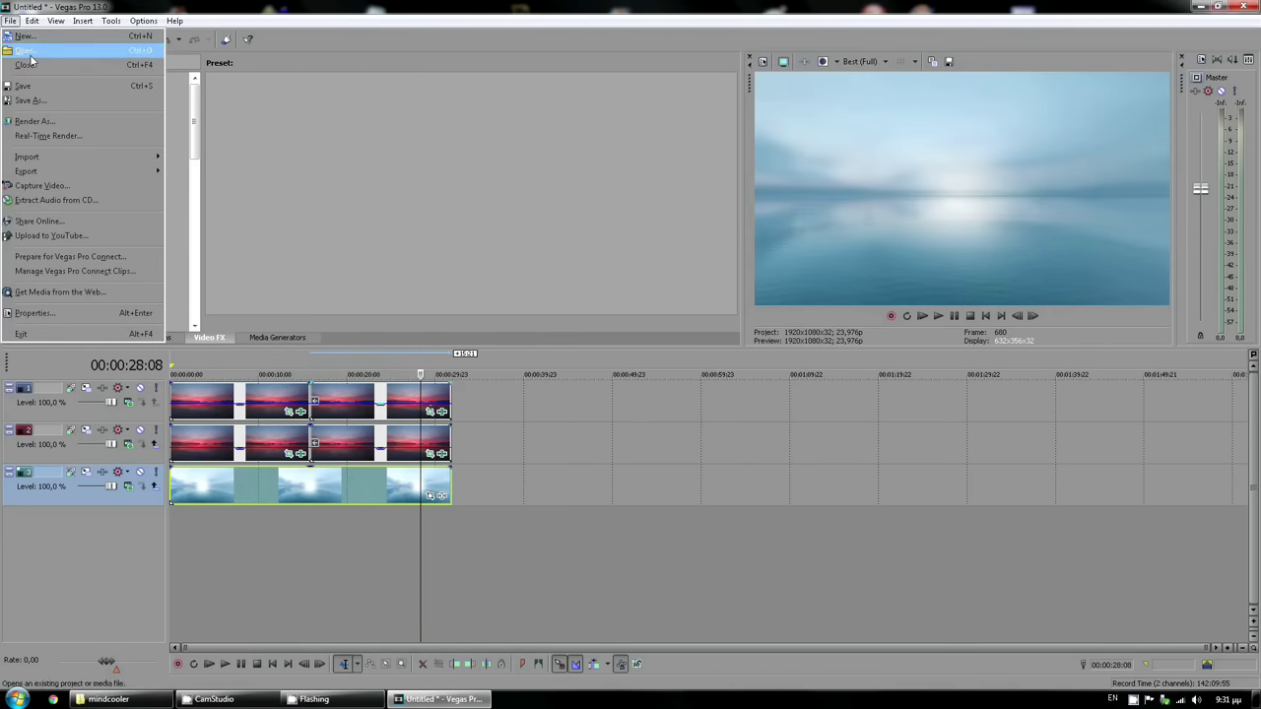
left_click(69, 121)
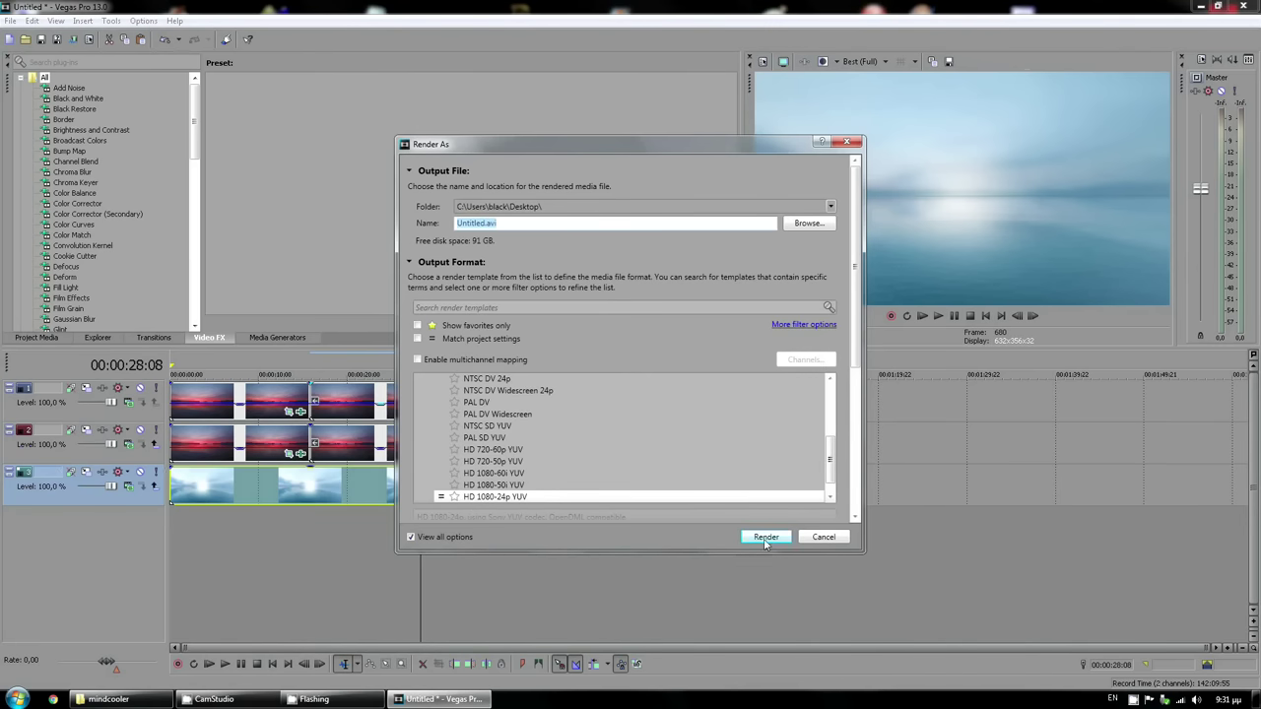
left_click(823, 537)
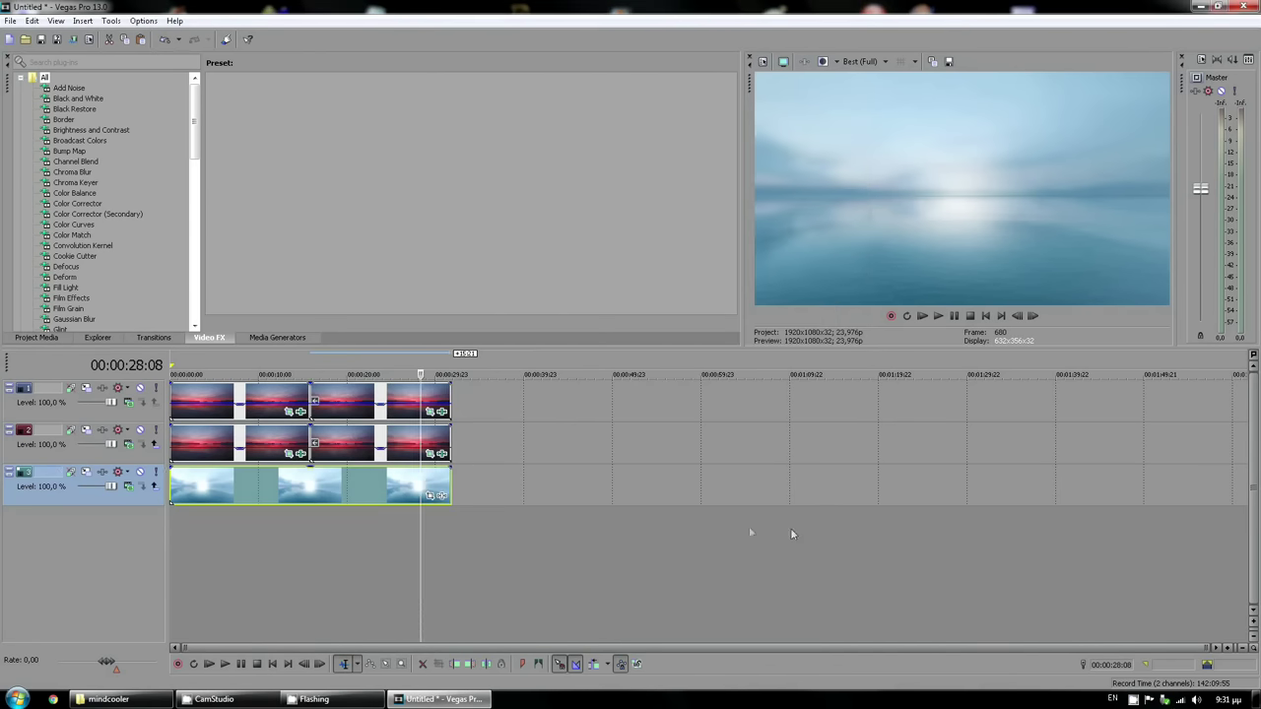
In Windows Explorer, open the "etoima gia sony vegas afou egkatastiseis to apple quicktime" folder inside the tutorial #1 mindcooler folder
left_click(1201, 6)
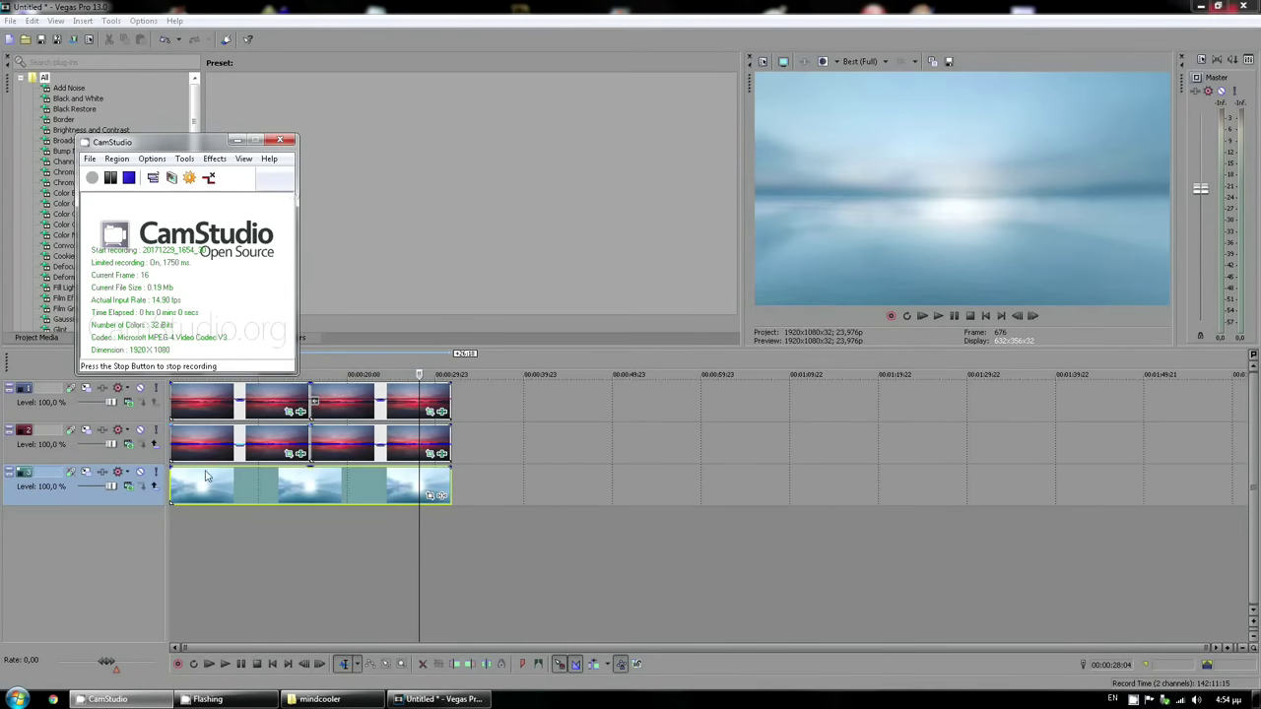
left_click(320, 698)
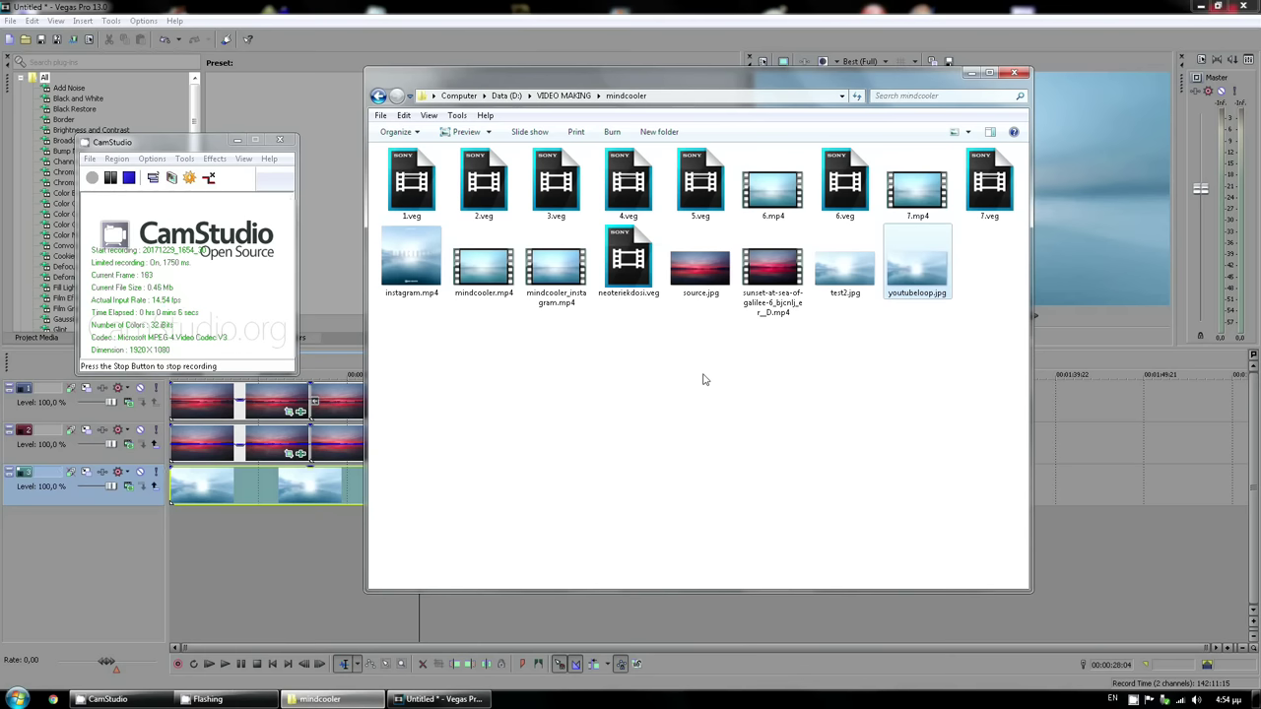
left_click(378, 95)
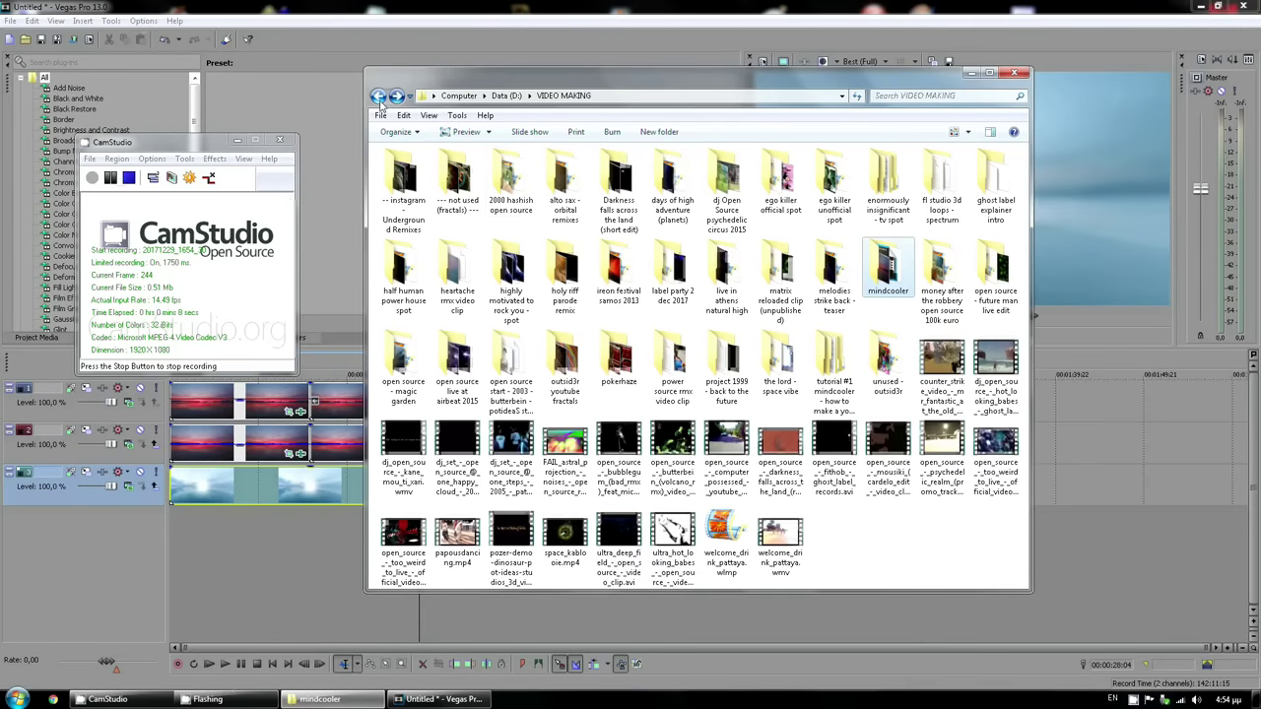
double_click(832, 356)
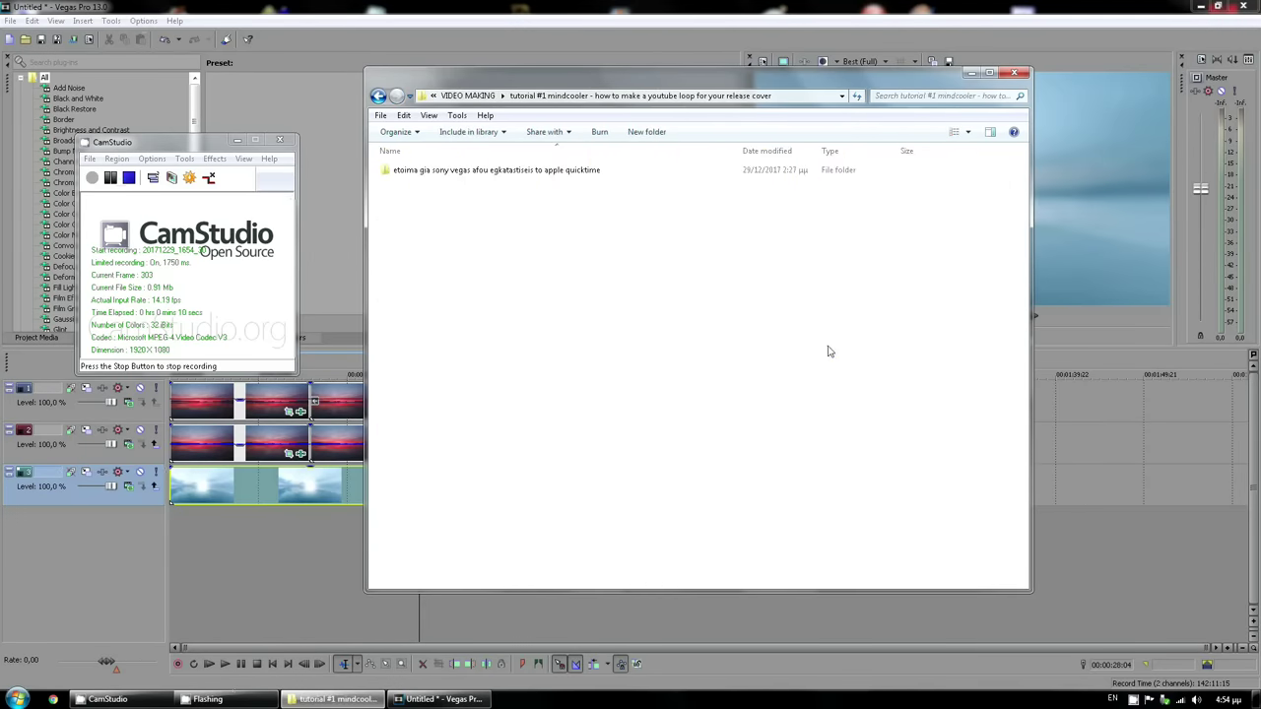
double_click(541, 175)
Play vale_me_sto_telos_na_to_doun_kai_kathara.avi in full screen to check the loop, and close the player
double_click(500, 220)
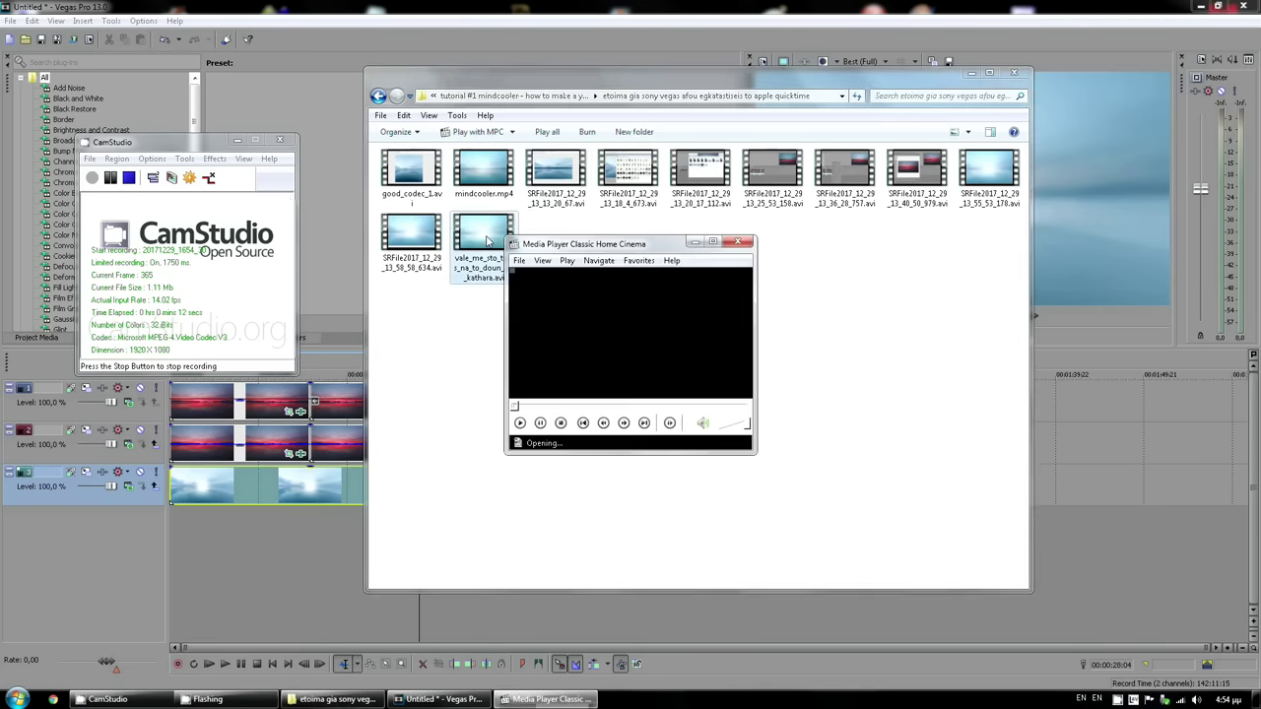
double_click(486, 241)
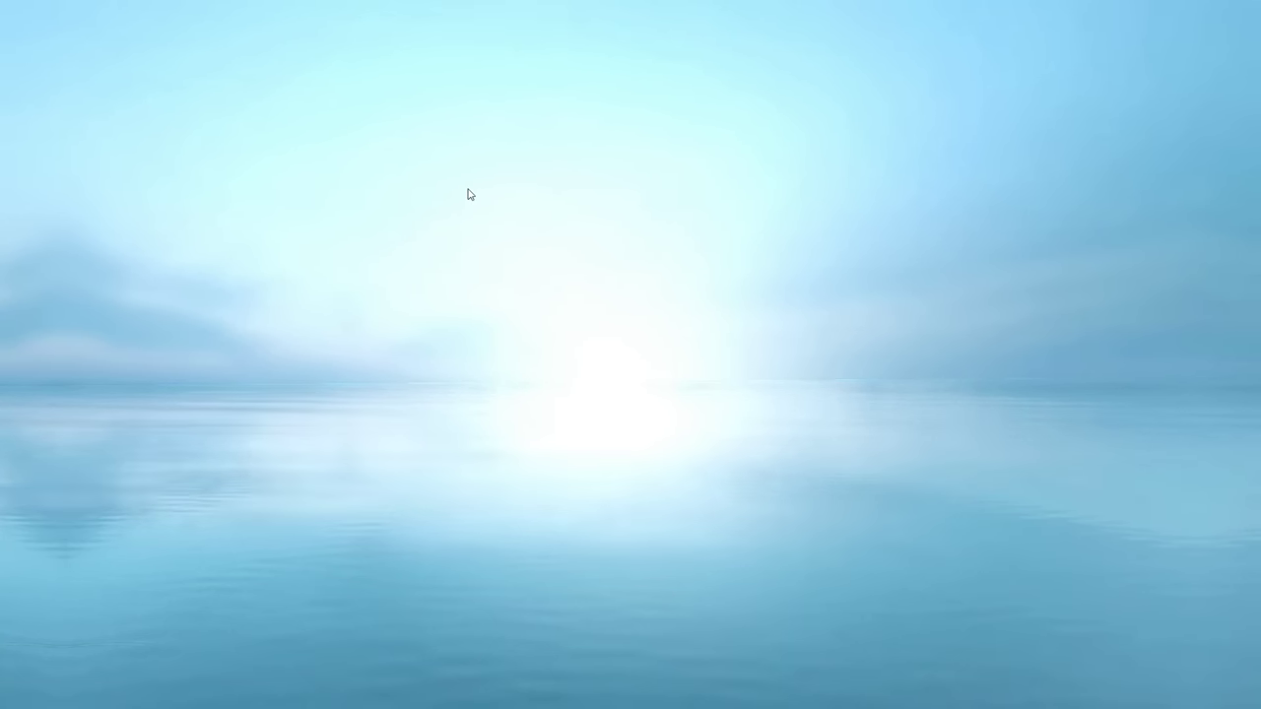
double_click(469, 194)
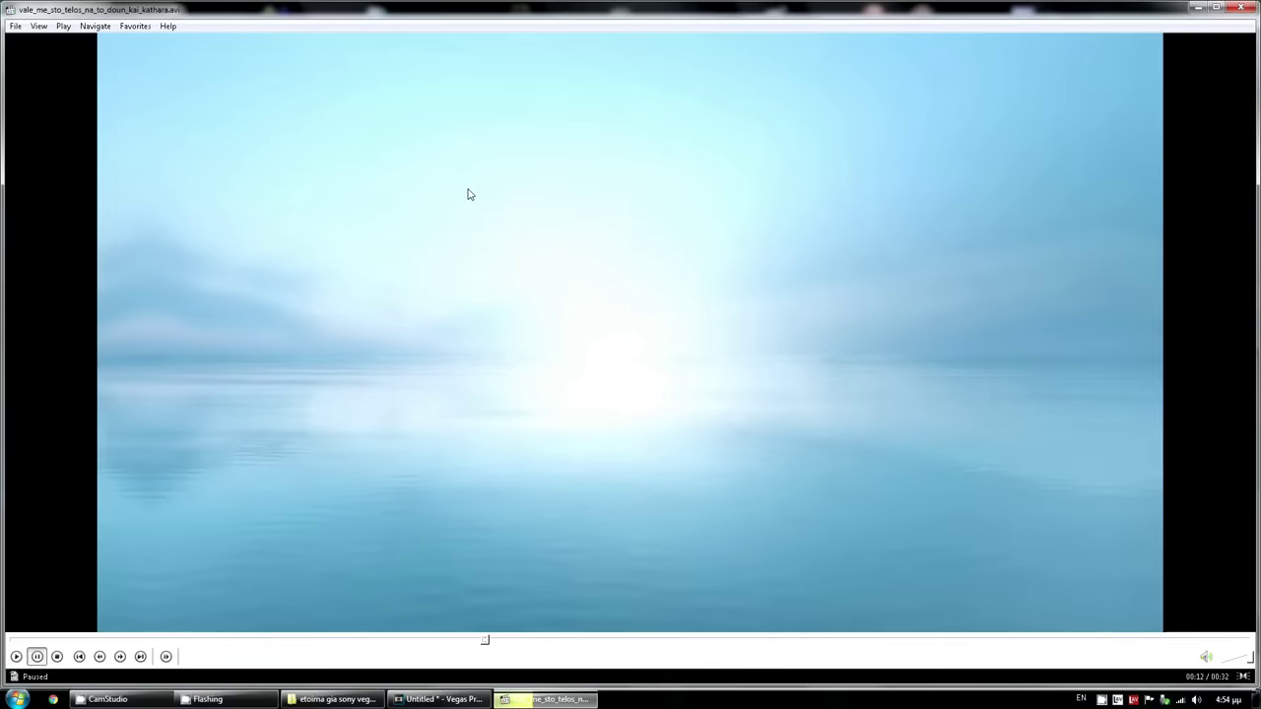
left_click(1243, 10)
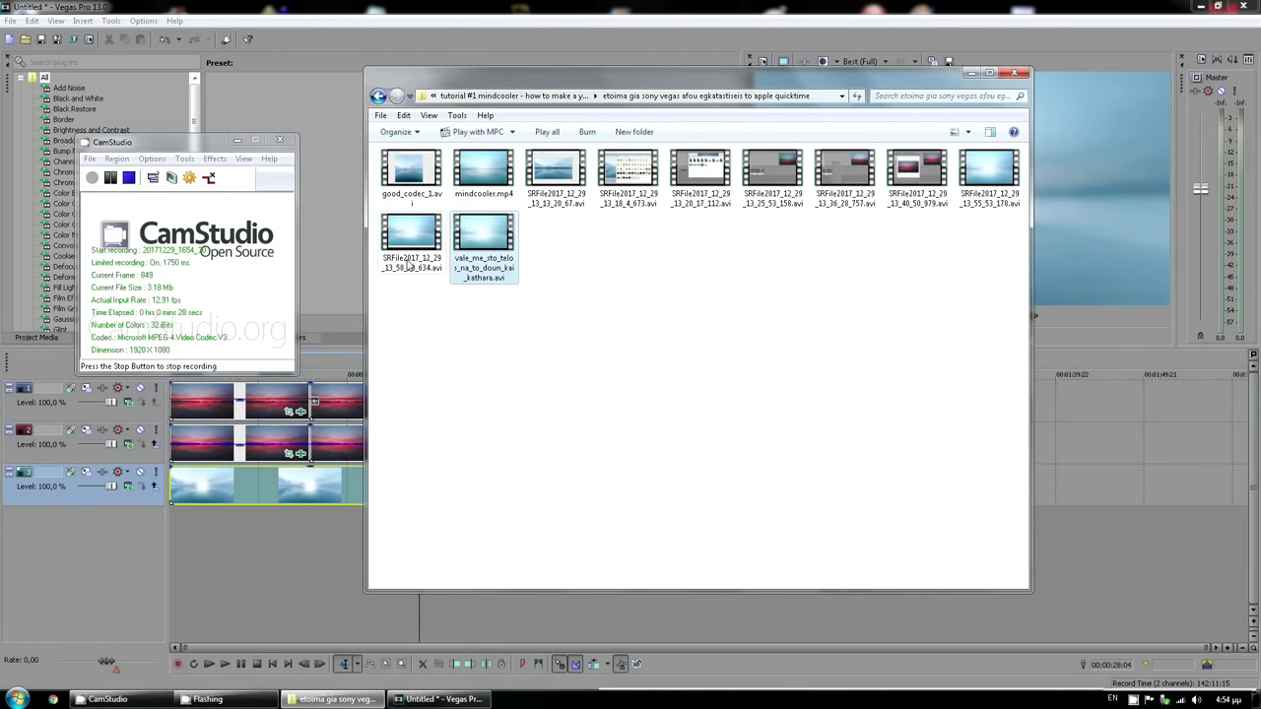
Play mindcooler.mp4 in full screen for comparison, and close the player
double_click(483, 169)
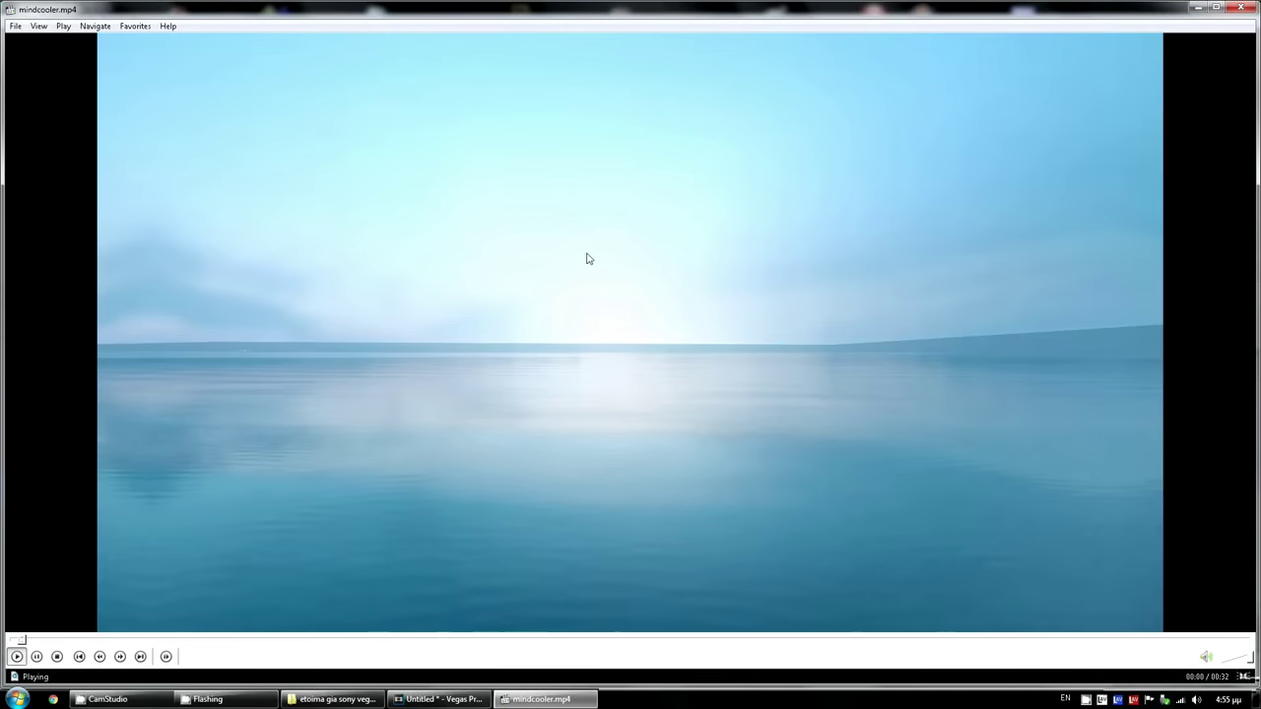
double_click(586, 258)
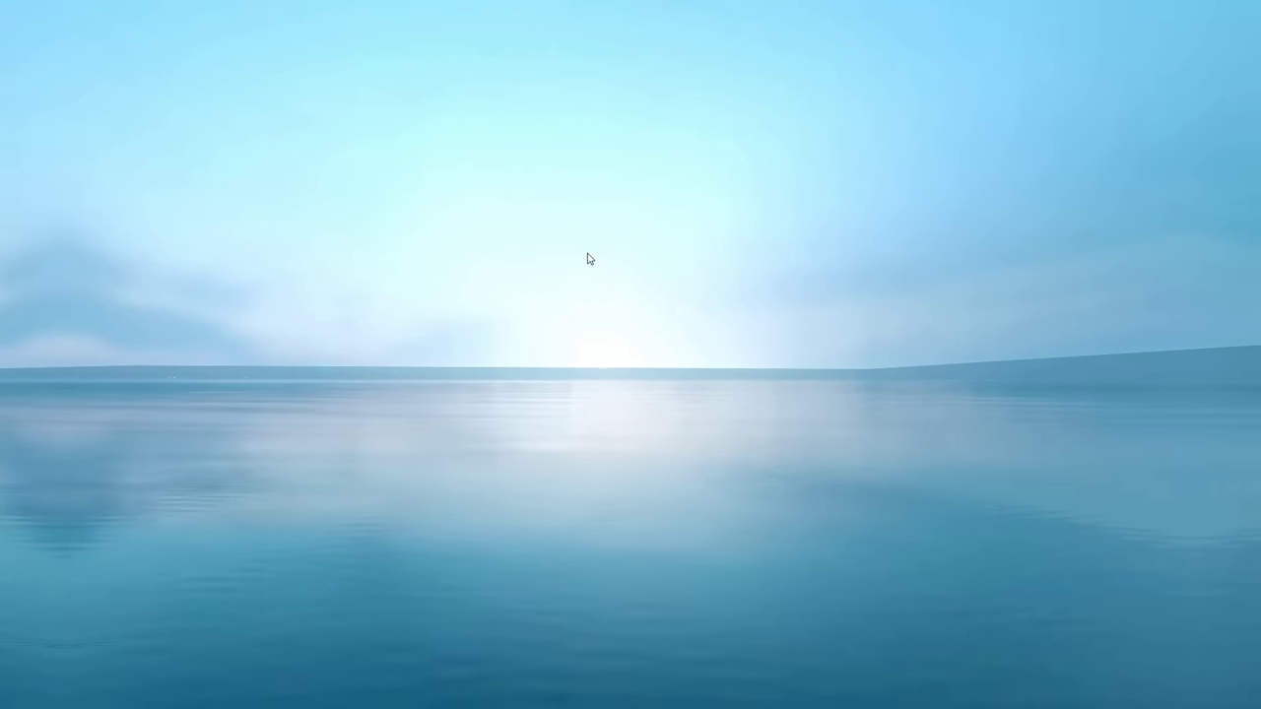
double_click(588, 258)
left_click(1241, 8)
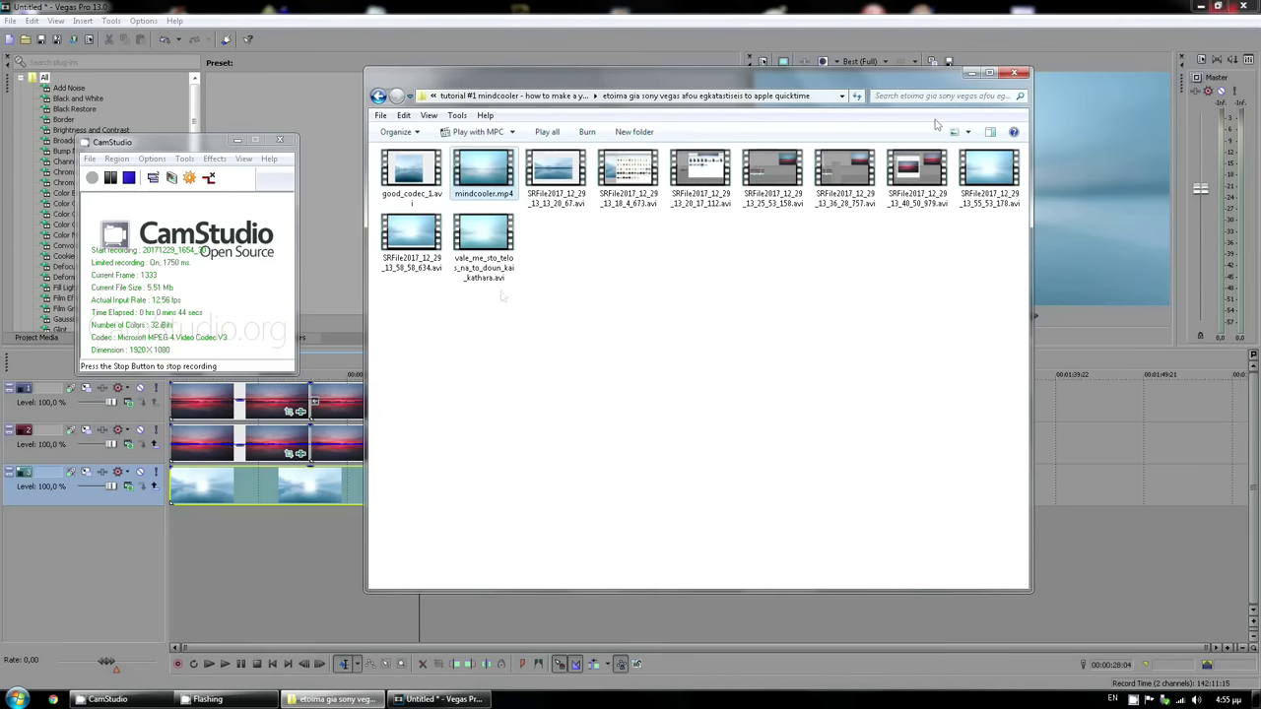
In Chrome, open the Ghost Label Records page on Beatport and view the Mindcooler release
left_click(54, 700)
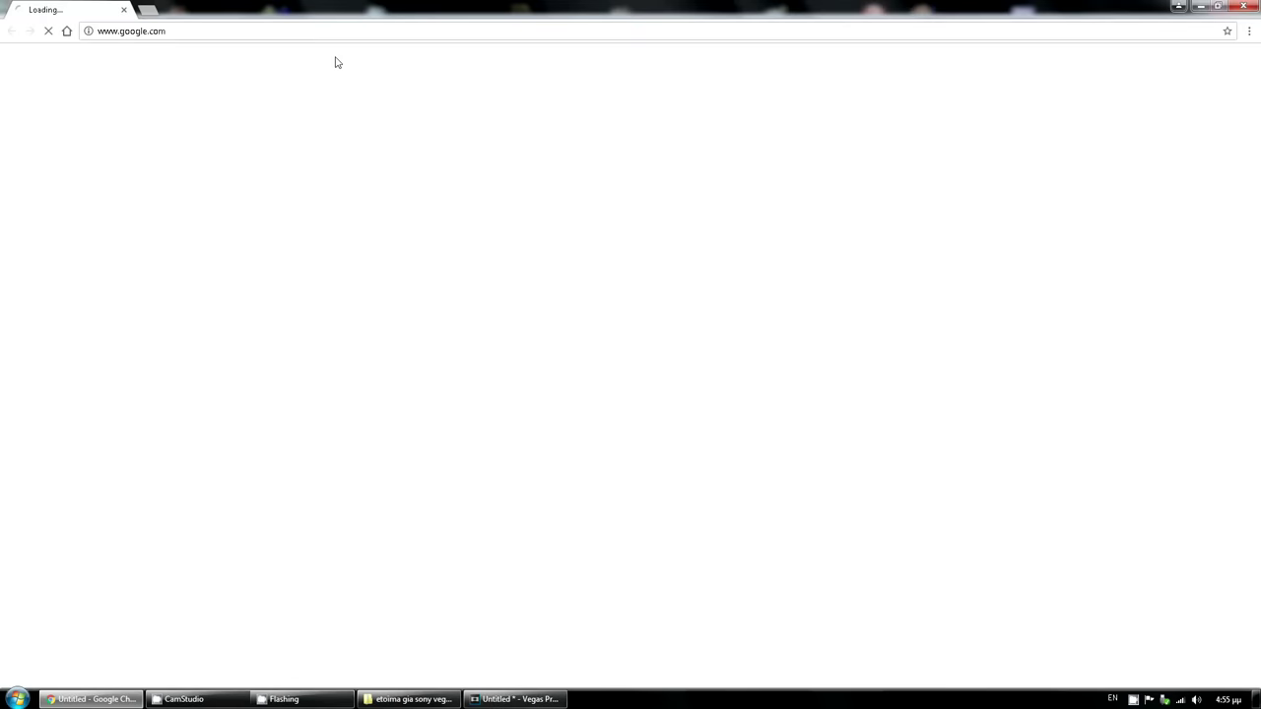
type("beatport.com/label/ghost-label-records/29758")
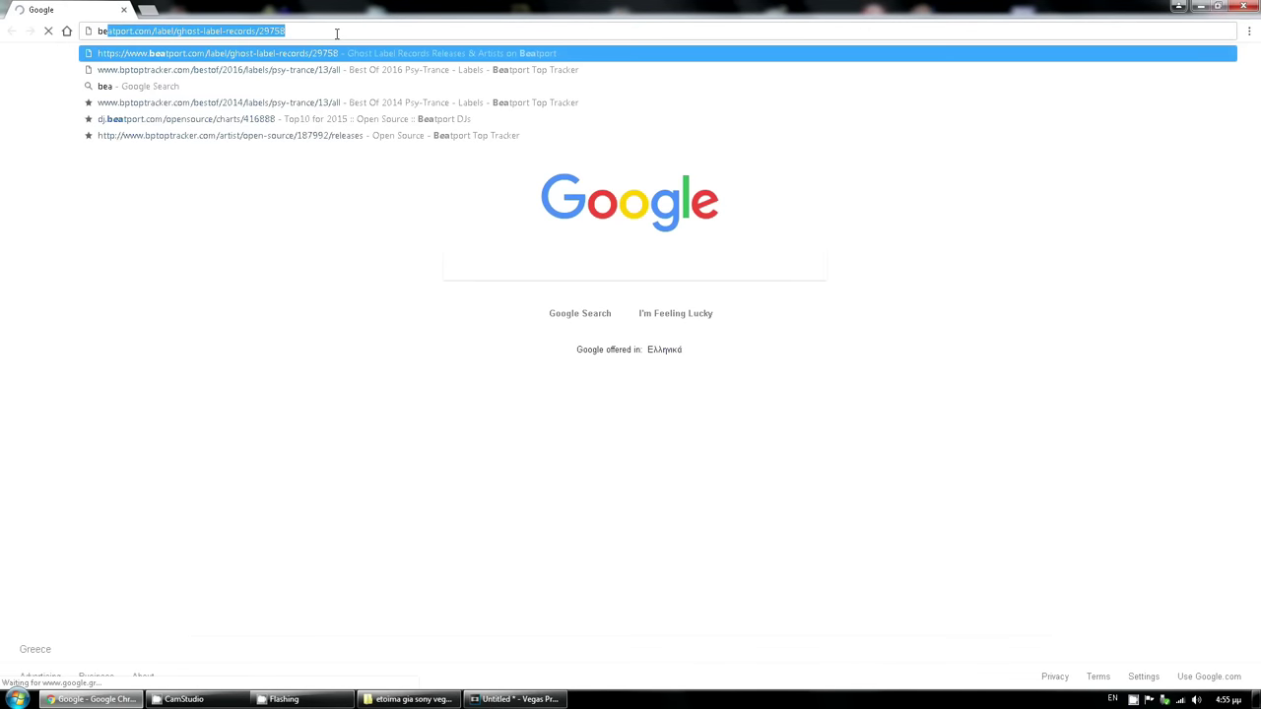
key("Return")
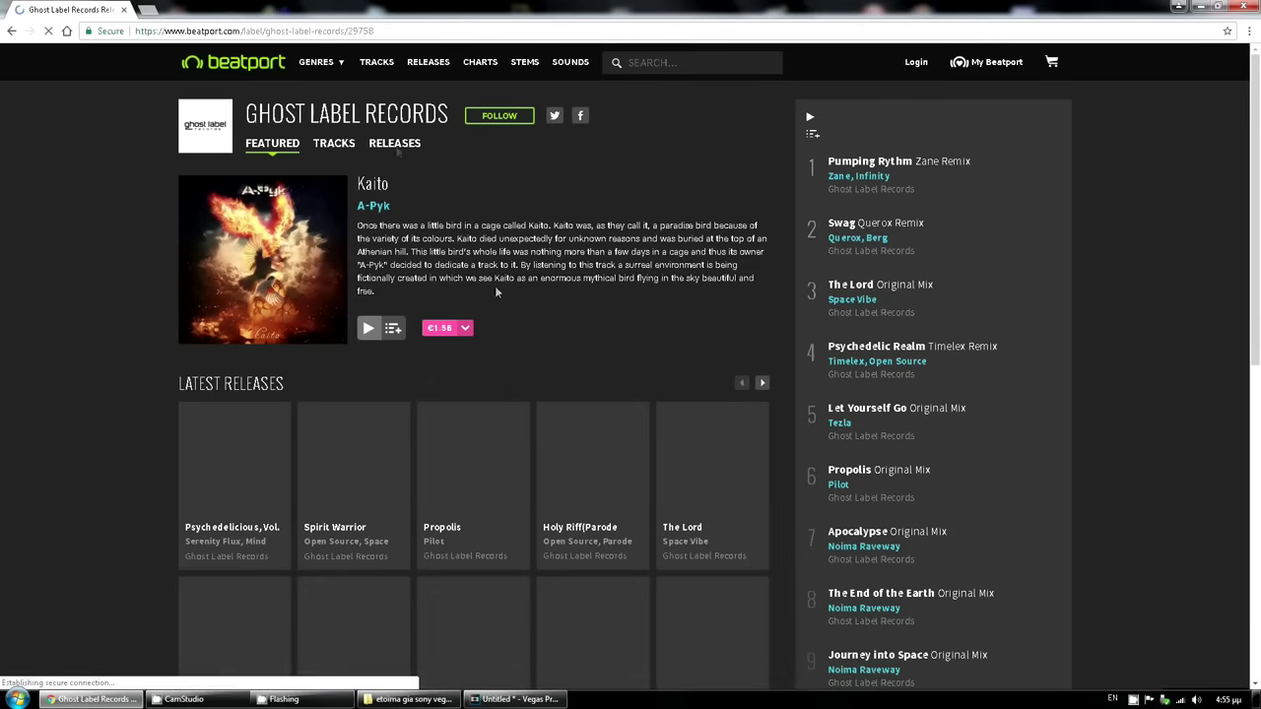
scroll(571, 442, "down", 2)
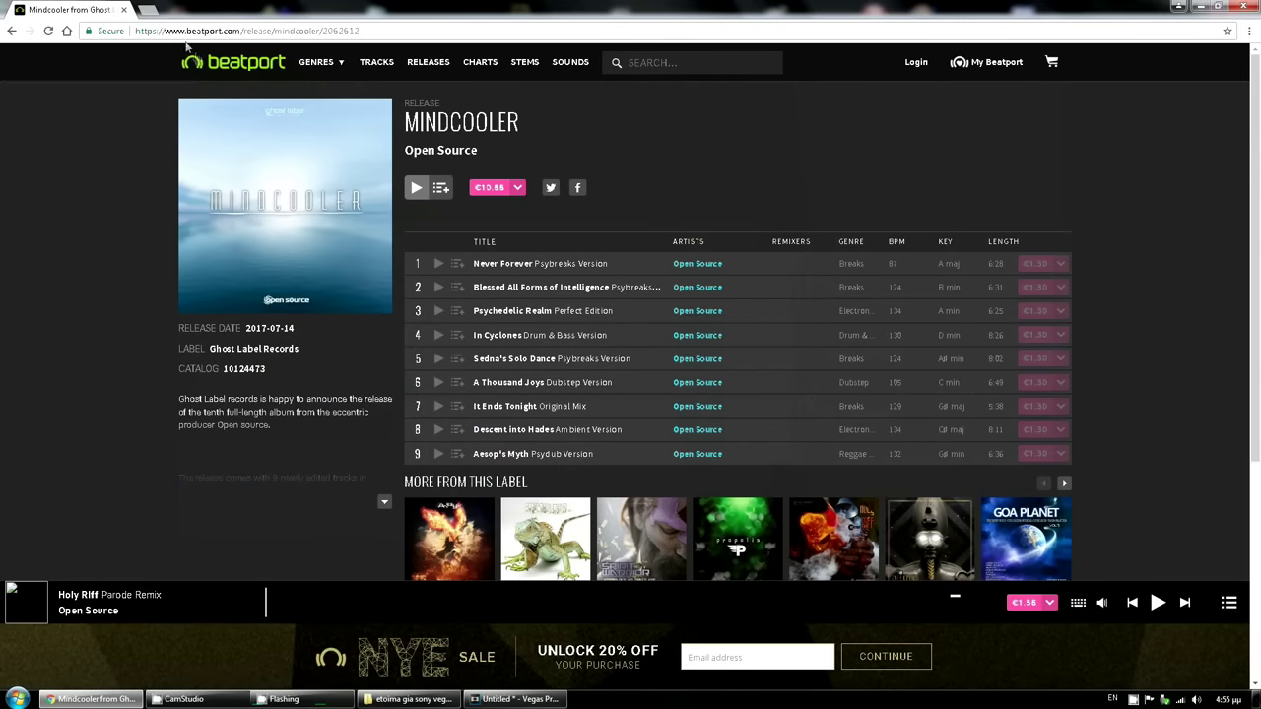
In a new tab, open the ghostlabelrecords YouTube channel's playlists and start the Open Source - Mindcooler playlist
left_click(147, 10)
type("youtube.com")
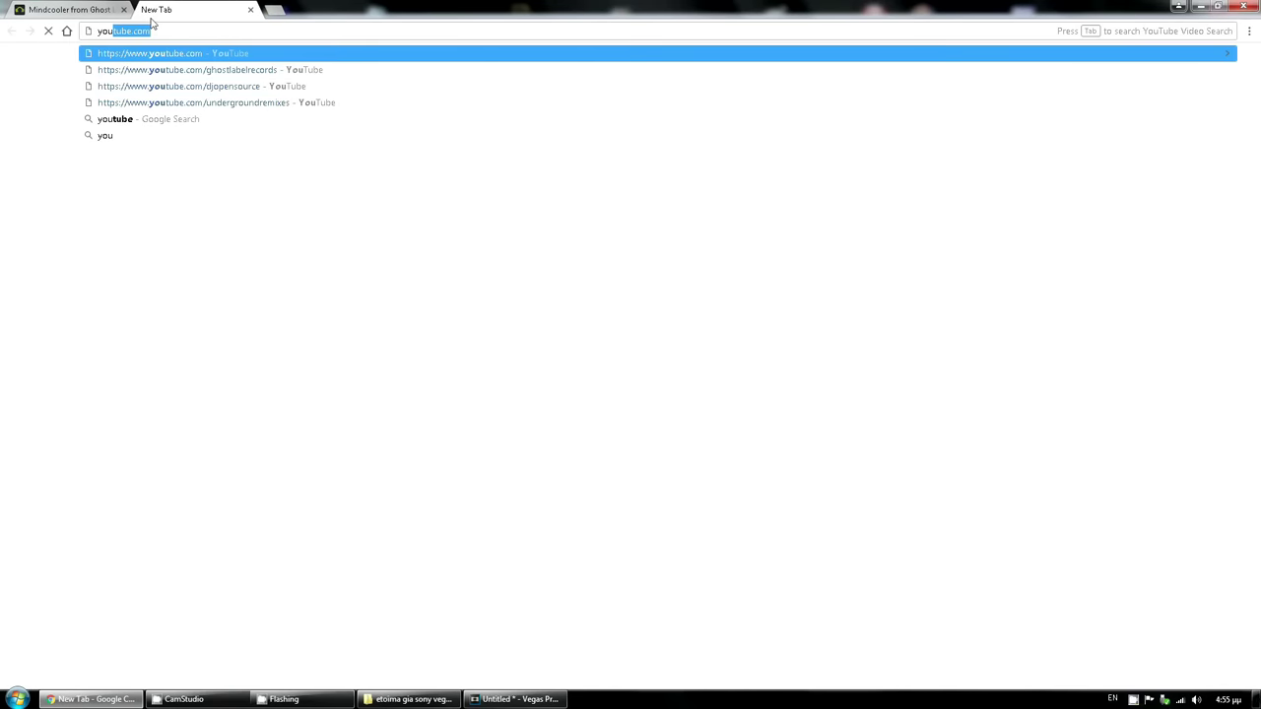
key("Down")
key("Return")
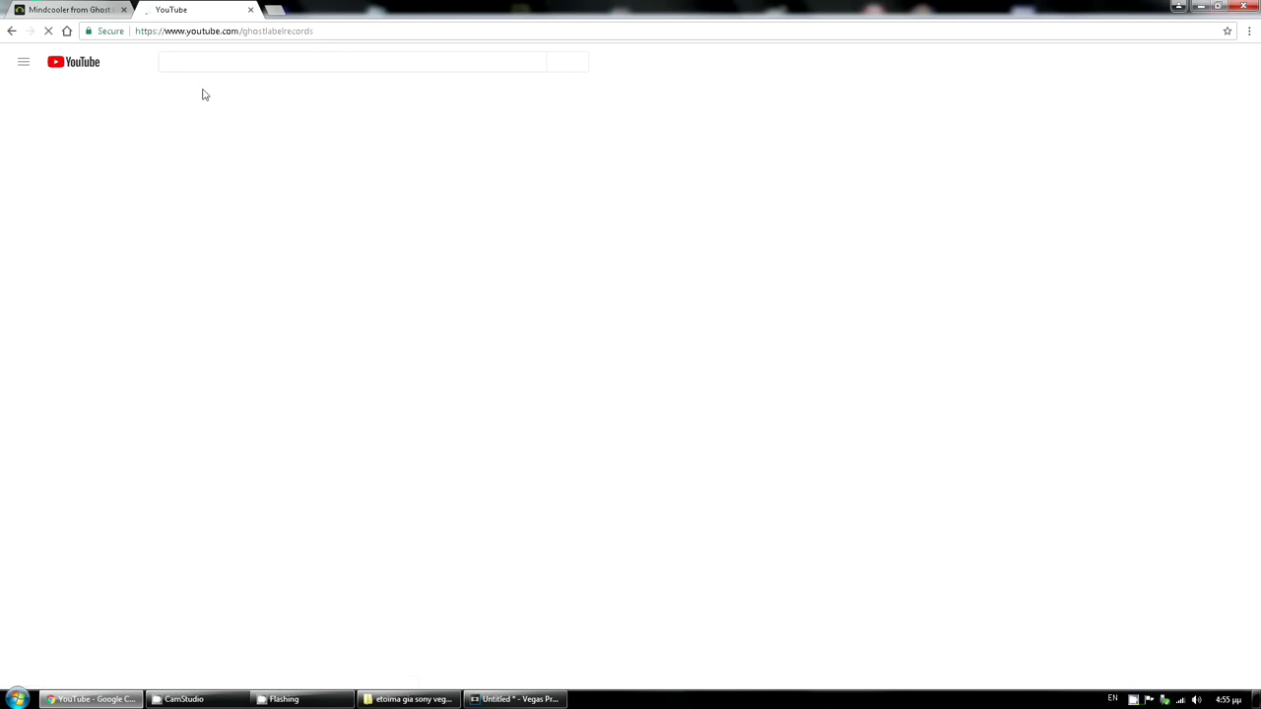
left_click(469, 337)
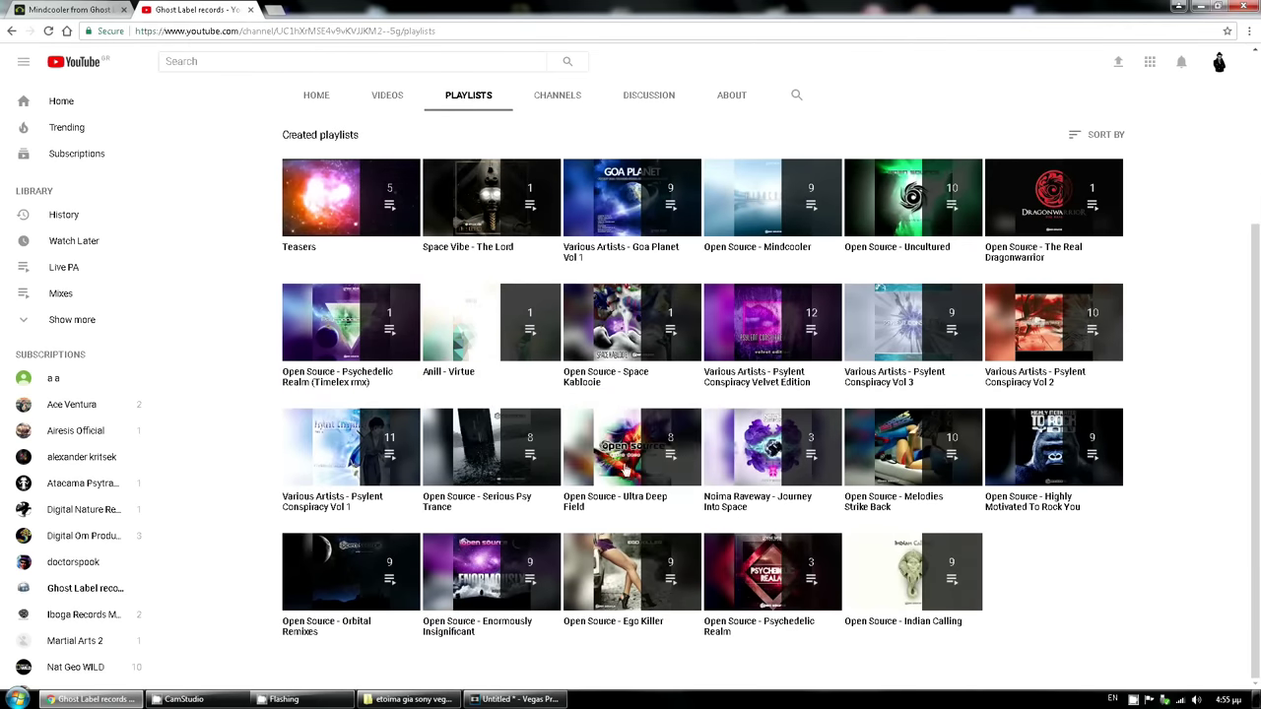
left_click(768, 252)
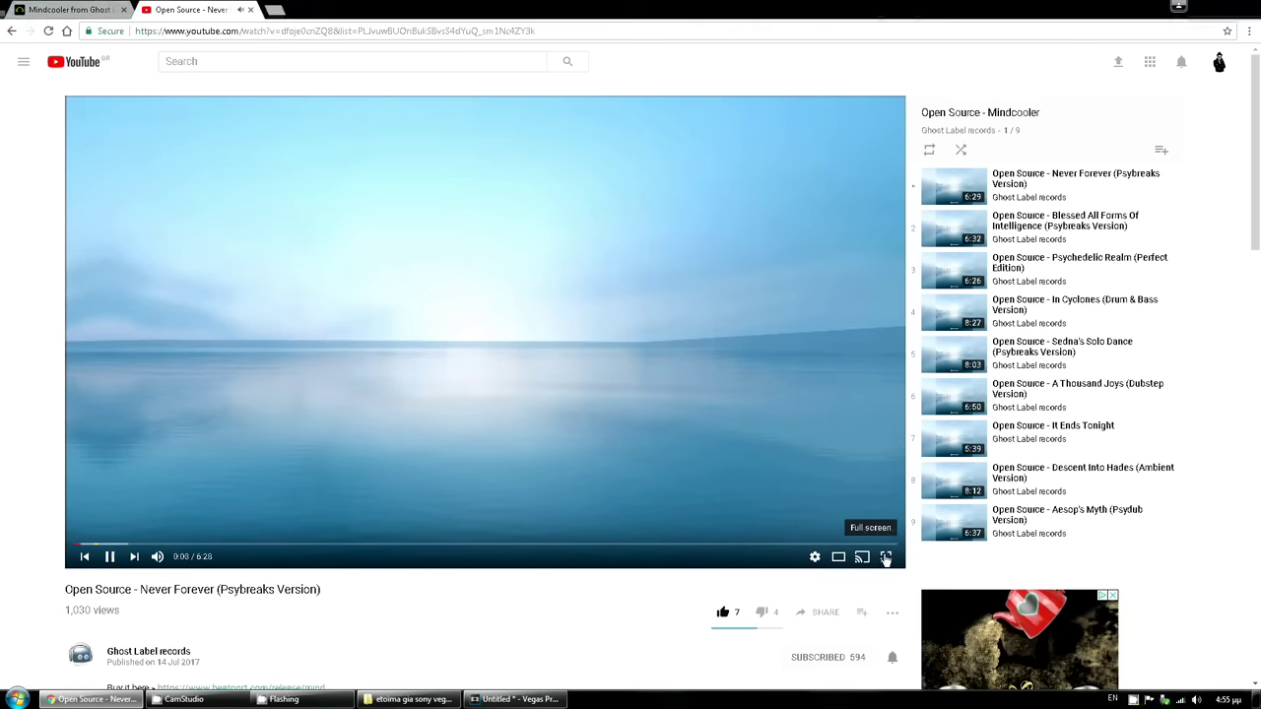
Watch the Never Forever video in full screen, exit full screen, dismiss the ad overlay and minimize the browser
left_click(886, 558)
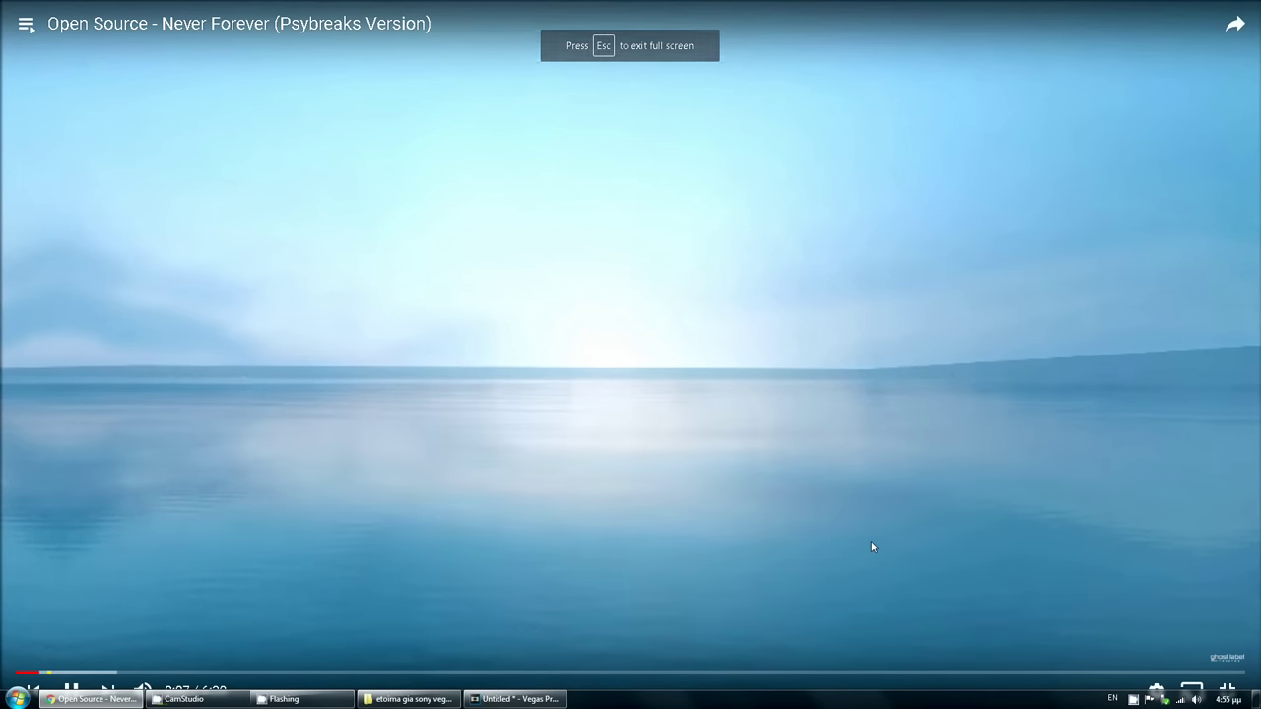
key("Escape")
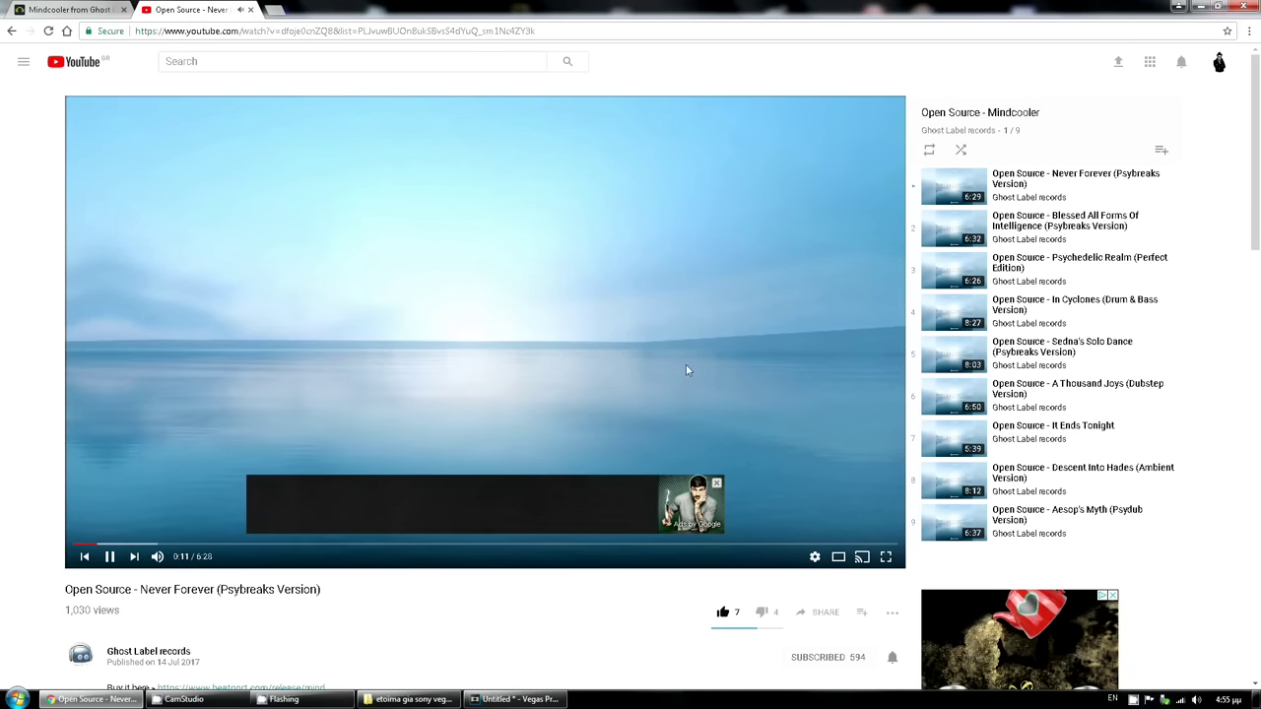
left_click(719, 486)
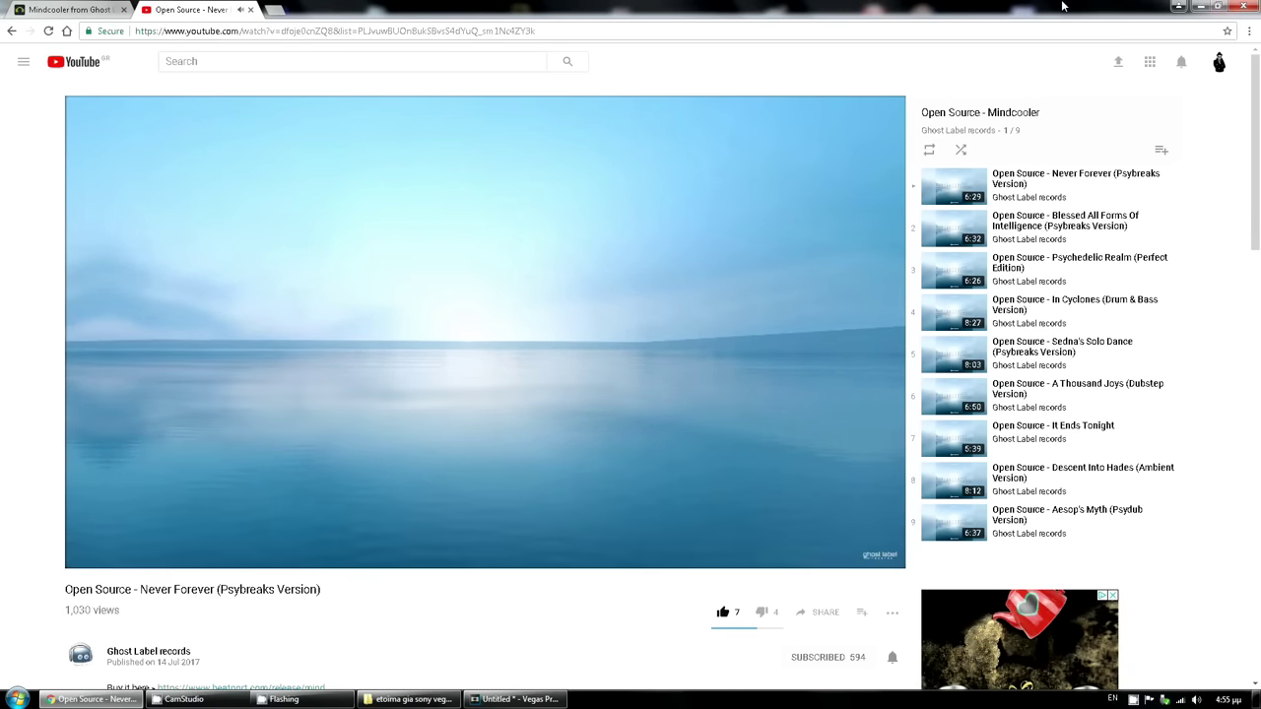
left_click(1198, 6)
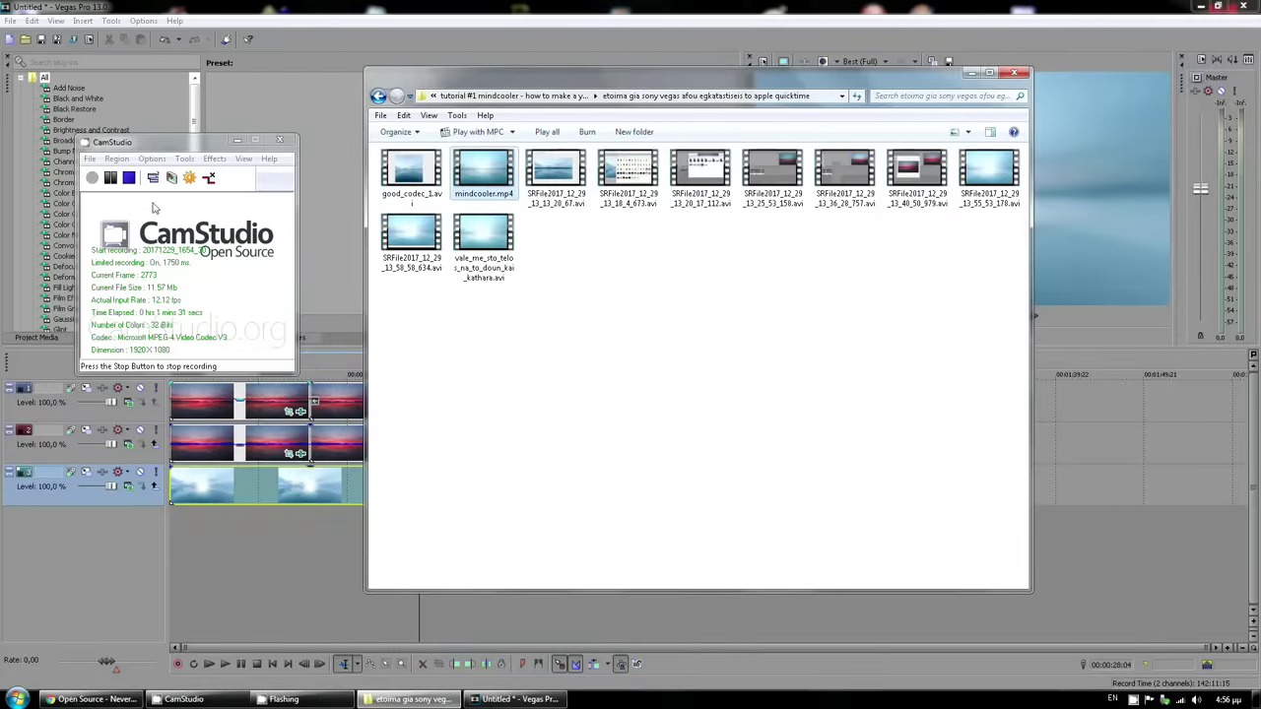